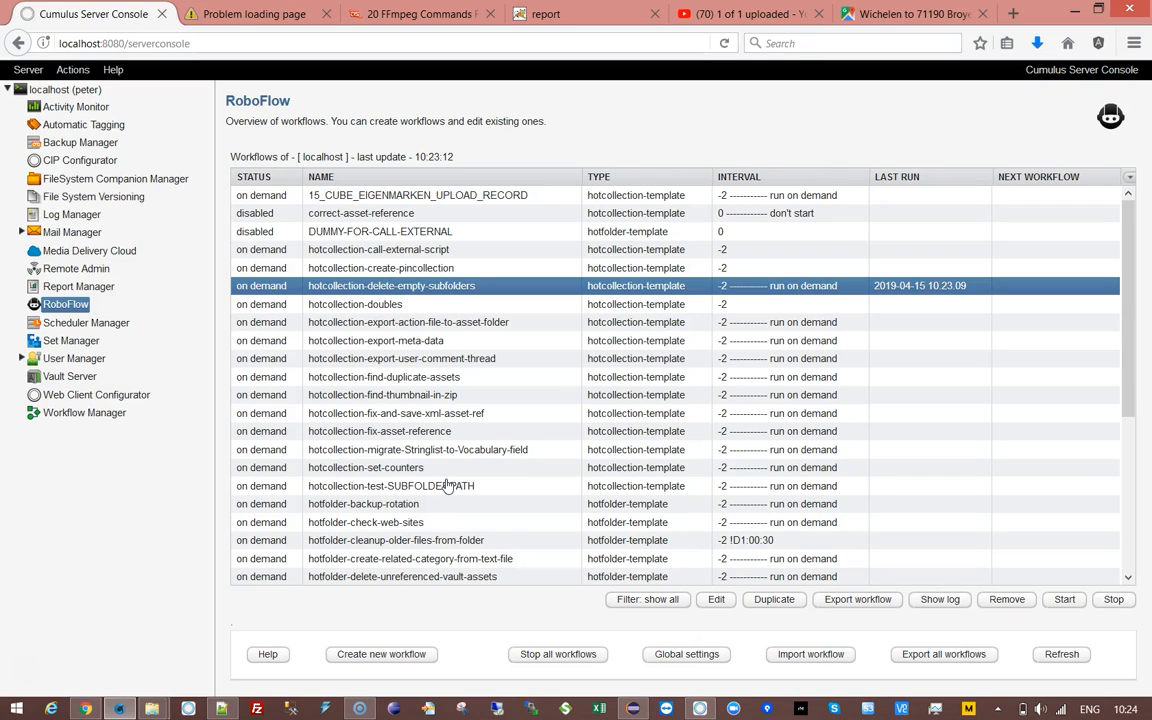
- Switch to the Cumulus client, open the Sample Catalog in a larger window, and select its last record, the Cumulus-report-help image
{"action": "left_click", "coordinate": [454, 289]}
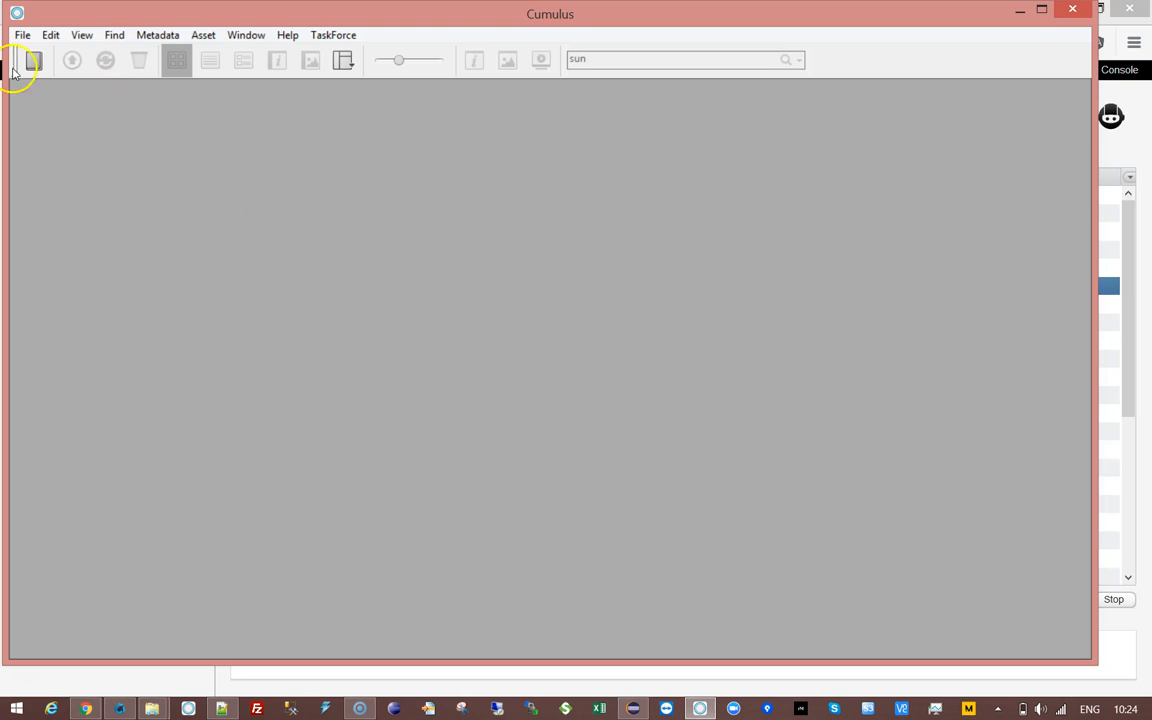
{"action": "left_click", "coordinate": [33, 61]}
{"action": "left_click", "coordinate": [450, 410]}
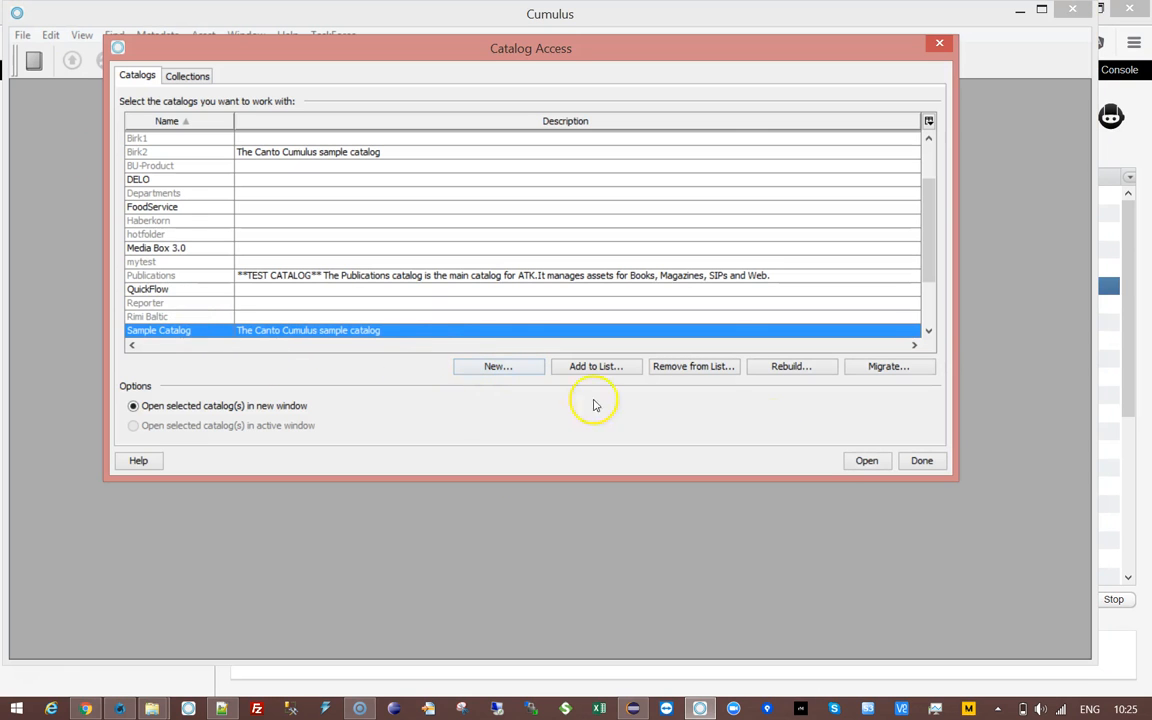
{"action": "left_click", "coordinate": [866, 462]}
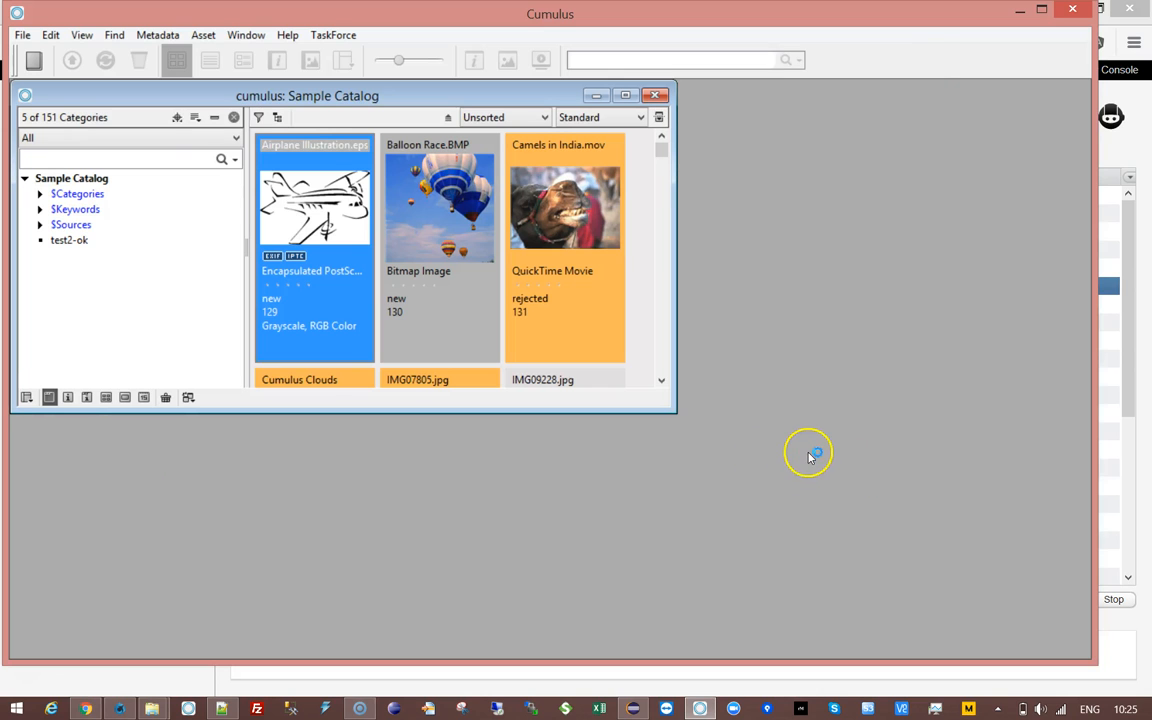
{"action": "left_click_drag", "start_coordinate": [669, 408], "coordinate": [970, 595]}
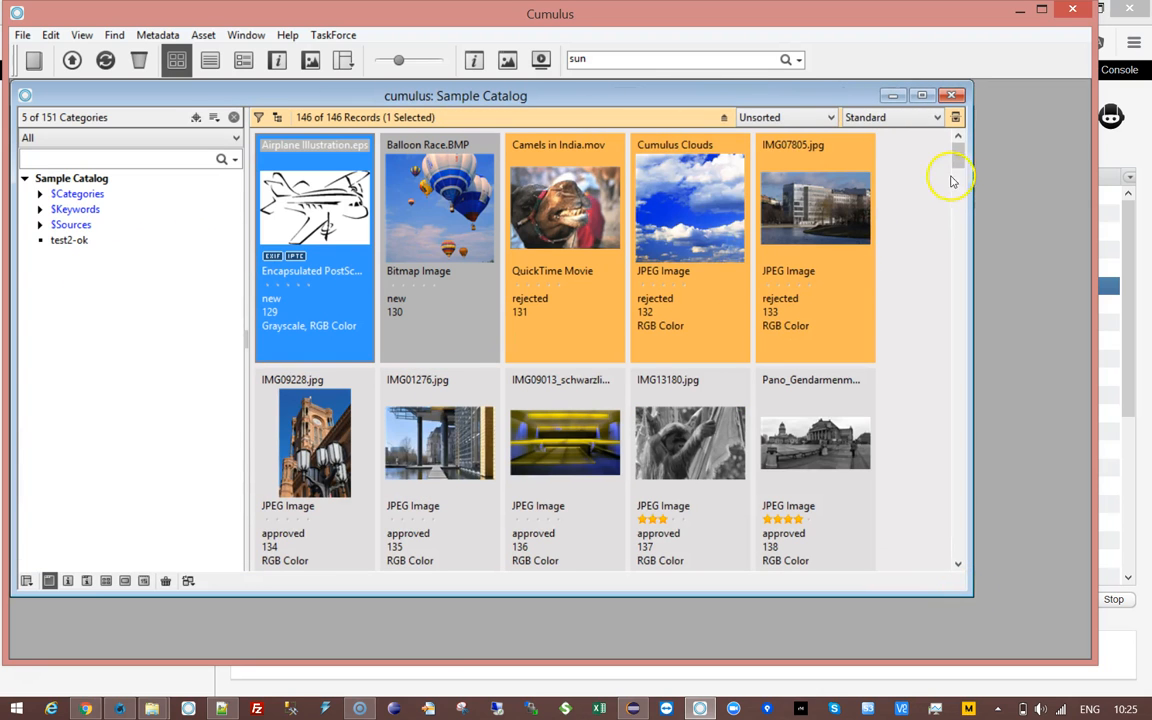
{"action": "left_click_drag", "start_coordinate": [961, 160], "coordinate": [960, 565]}
{"action": "left_click", "coordinate": [358, 462]}
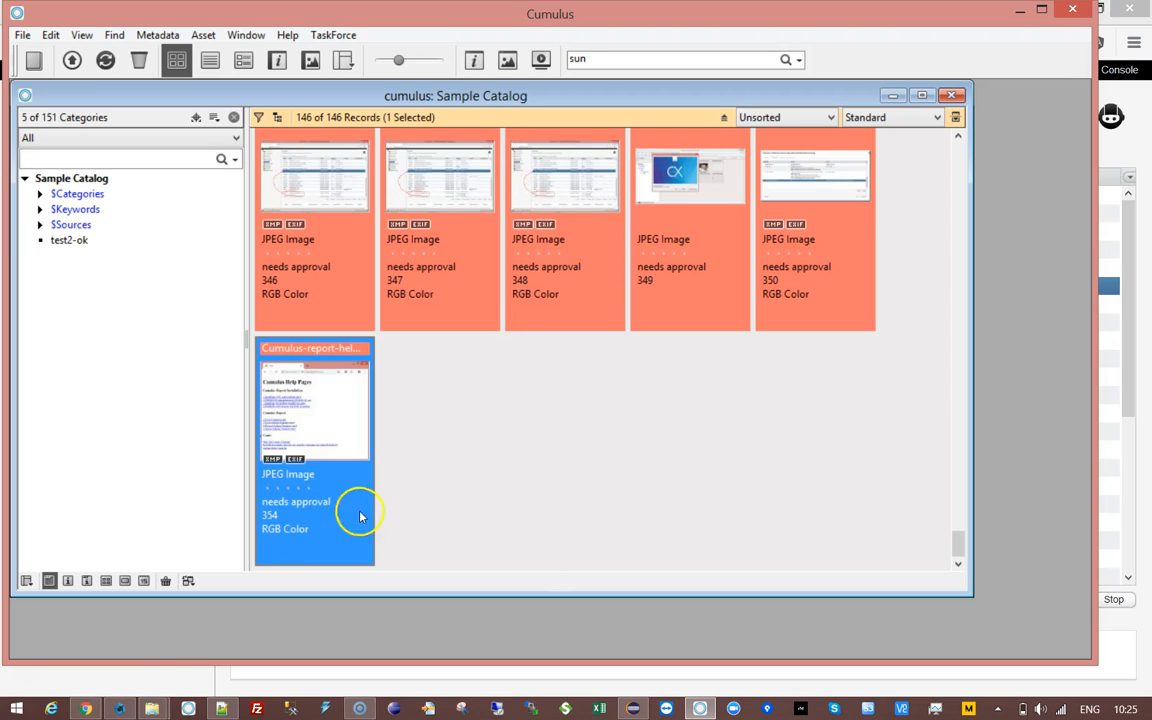
- In the Cumulus Server Console, set the AllowFileTech parameter of the hotcollection-delete-empty-subfolders workflow to false
{"action": "left_click", "coordinate": [119, 708]}
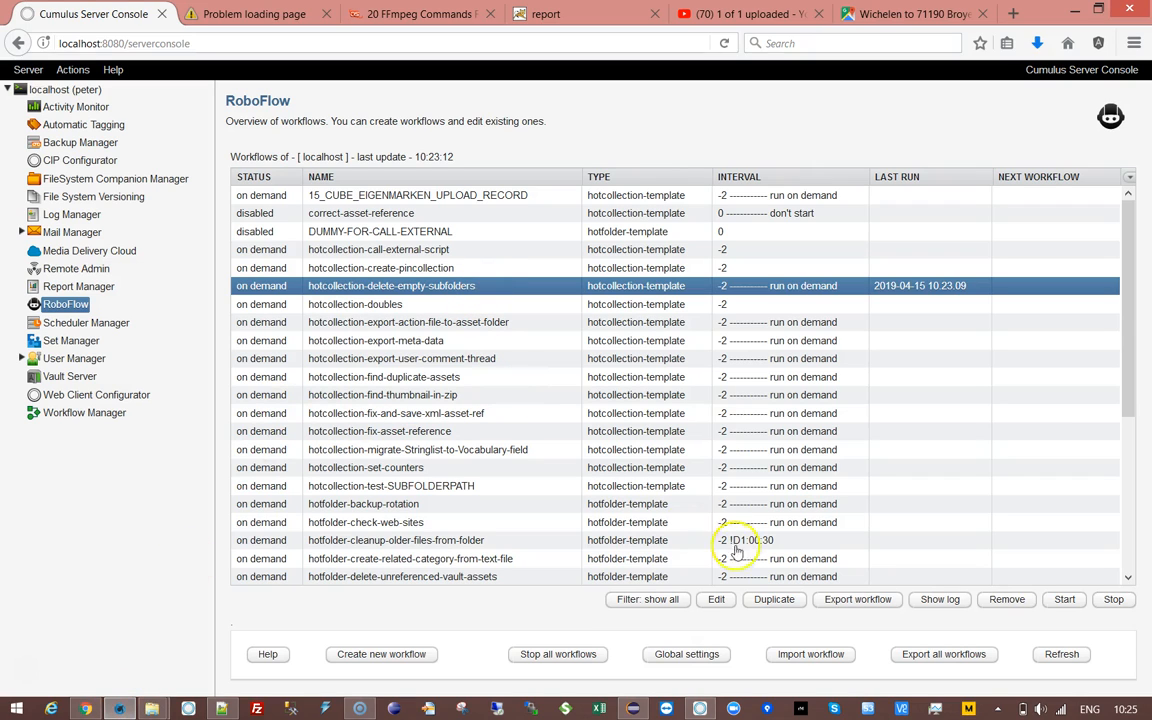
{"action": "left_click", "coordinate": [712, 600]}
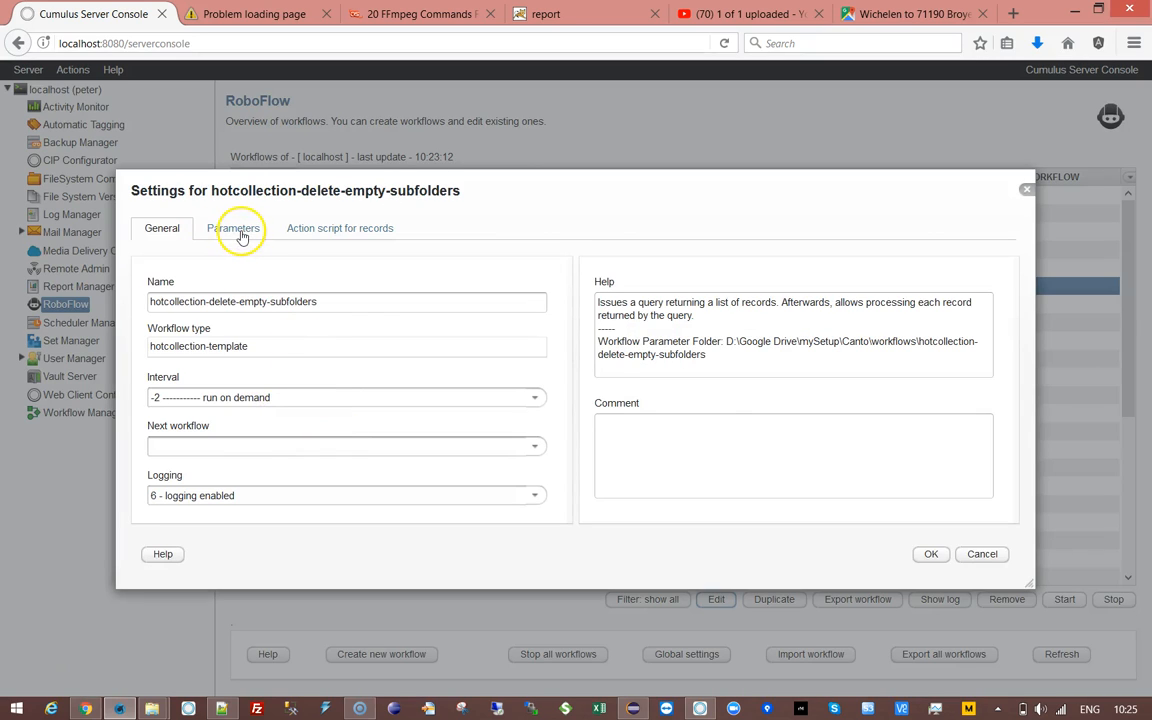
{"action": "left_click", "coordinate": [236, 229]}
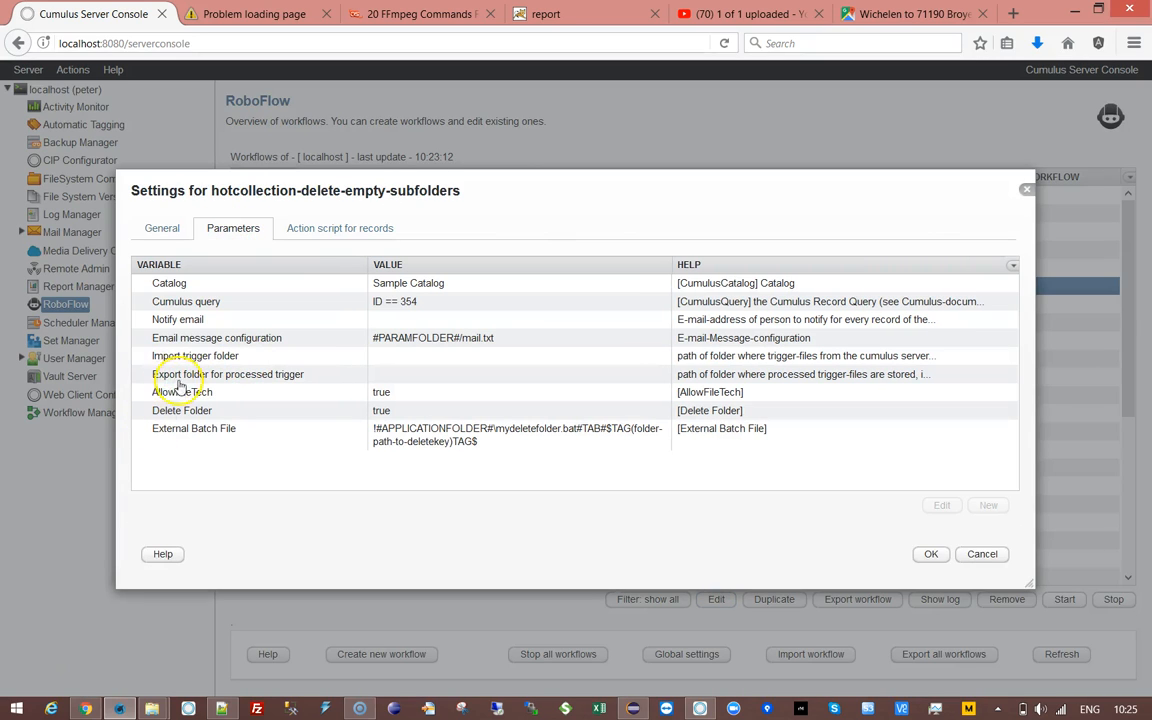
{"action": "double_click", "coordinate": [386, 392]}
{"action": "left_click_drag", "start_coordinate": [290, 339], "coordinate": [270, 330]}
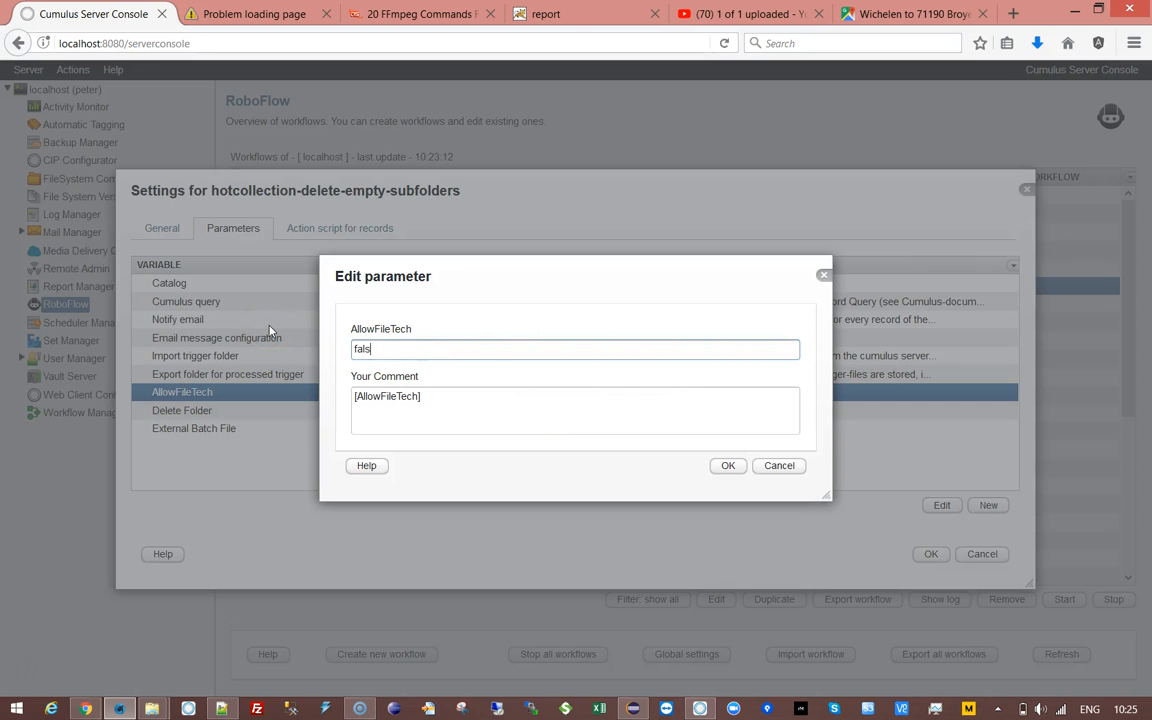
{"action": "left_click", "coordinate": [728, 466]}
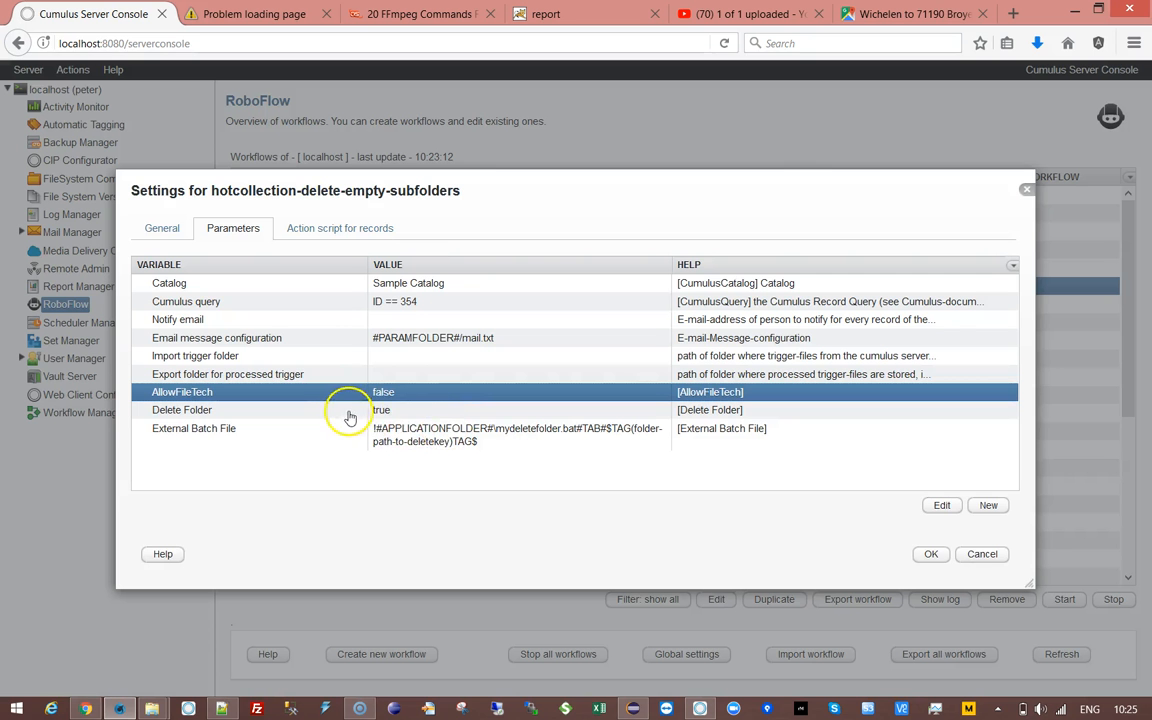
- Set the workflow's Delete Folder parameter to false and save the workflow
{"action": "double_click", "coordinate": [401, 415]}
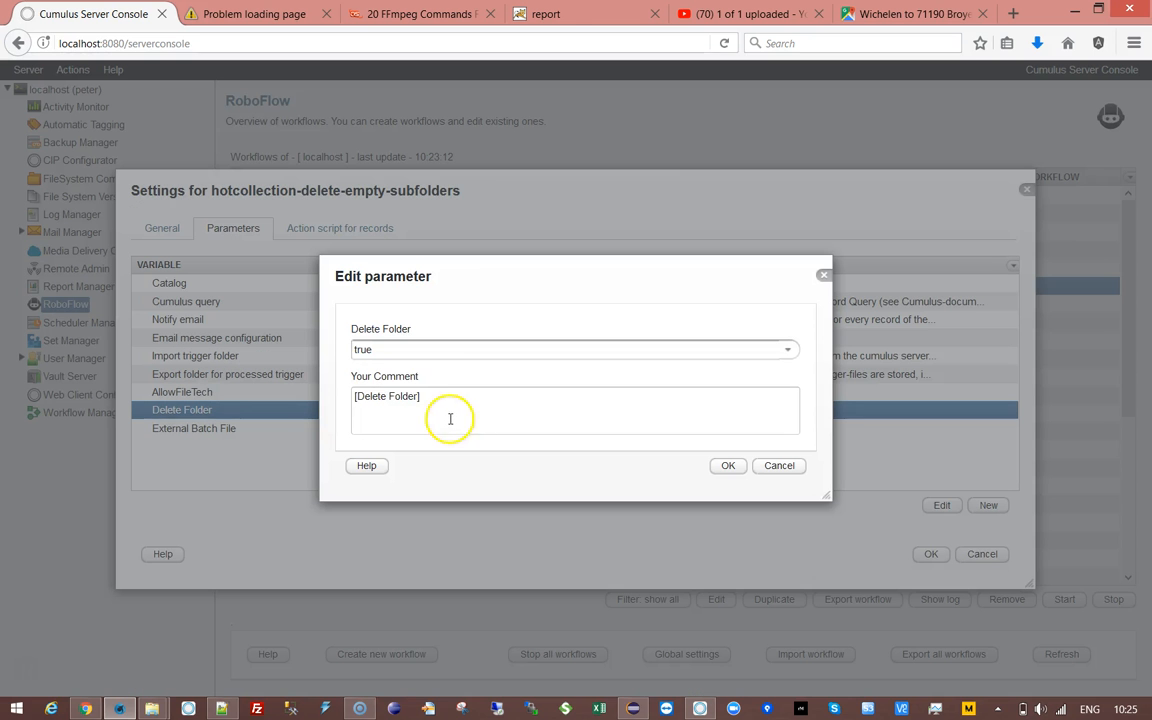
{"action": "left_click", "coordinate": [786, 349]}
{"action": "left_click", "coordinate": [411, 372]}
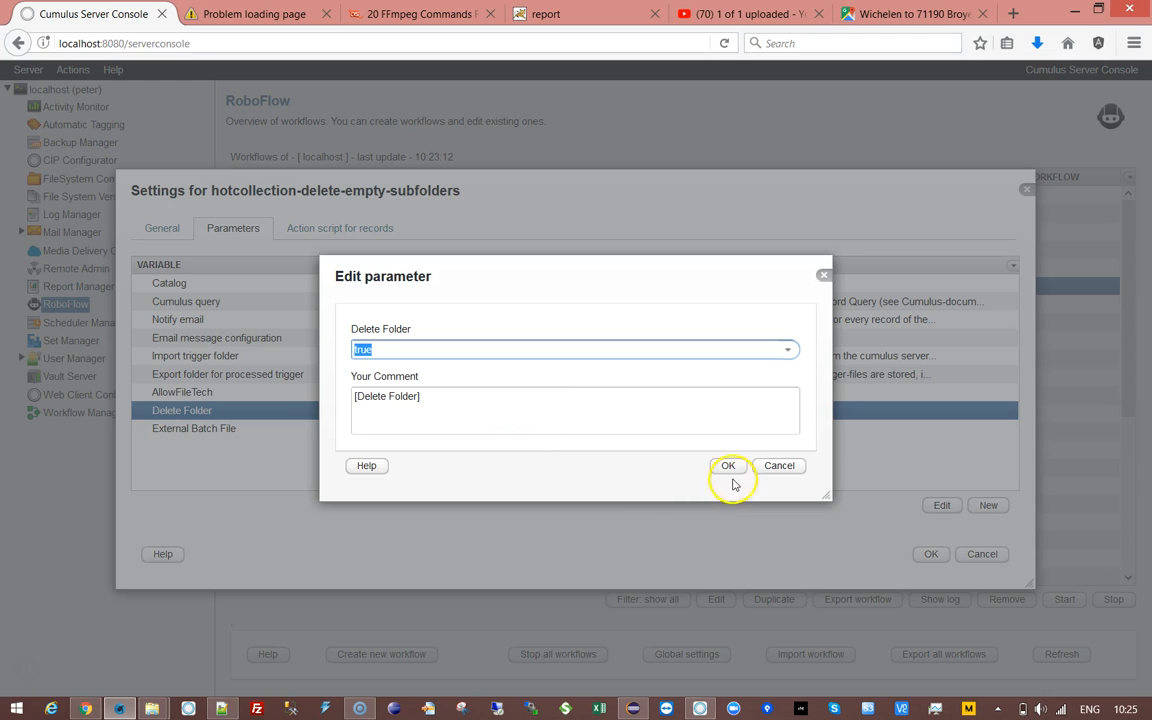
{"action": "left_click", "coordinate": [790, 350]}
{"action": "left_click", "coordinate": [465, 390]}
{"action": "left_click", "coordinate": [728, 466]}
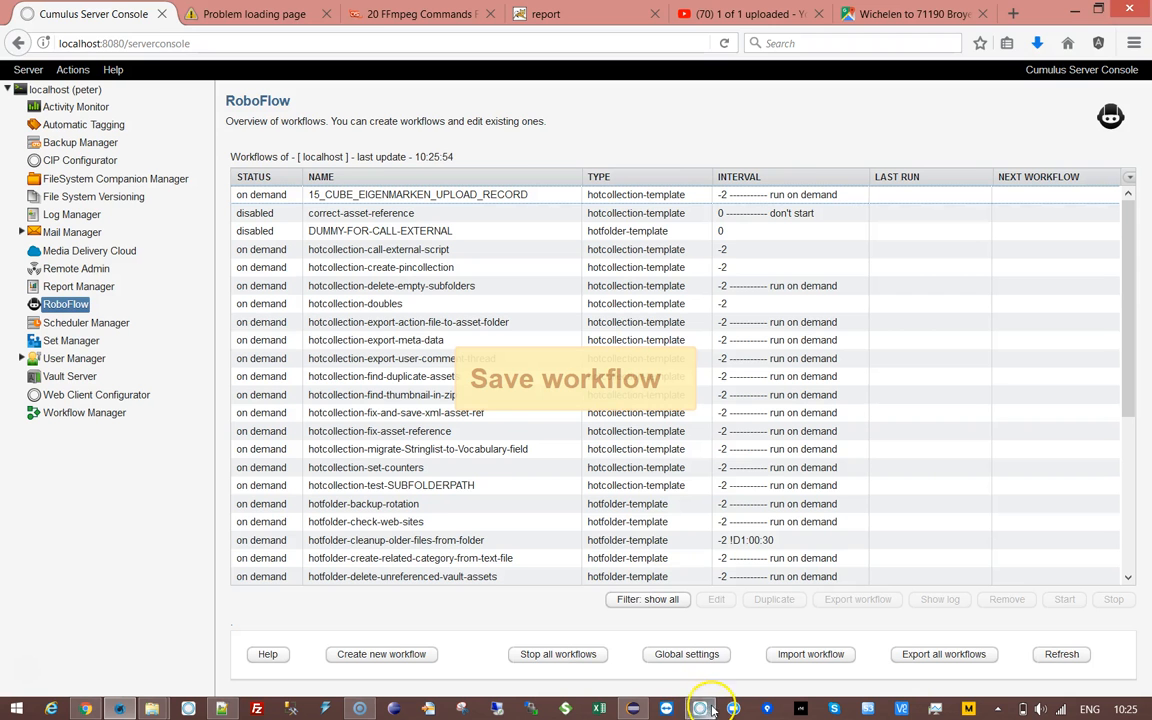
- Back in the Cumulus client, show the disk location of the selected Cumulus-report-help record
{"action": "left_click", "coordinate": [704, 706]}
{"action": "right_click", "coordinate": [306, 433]}
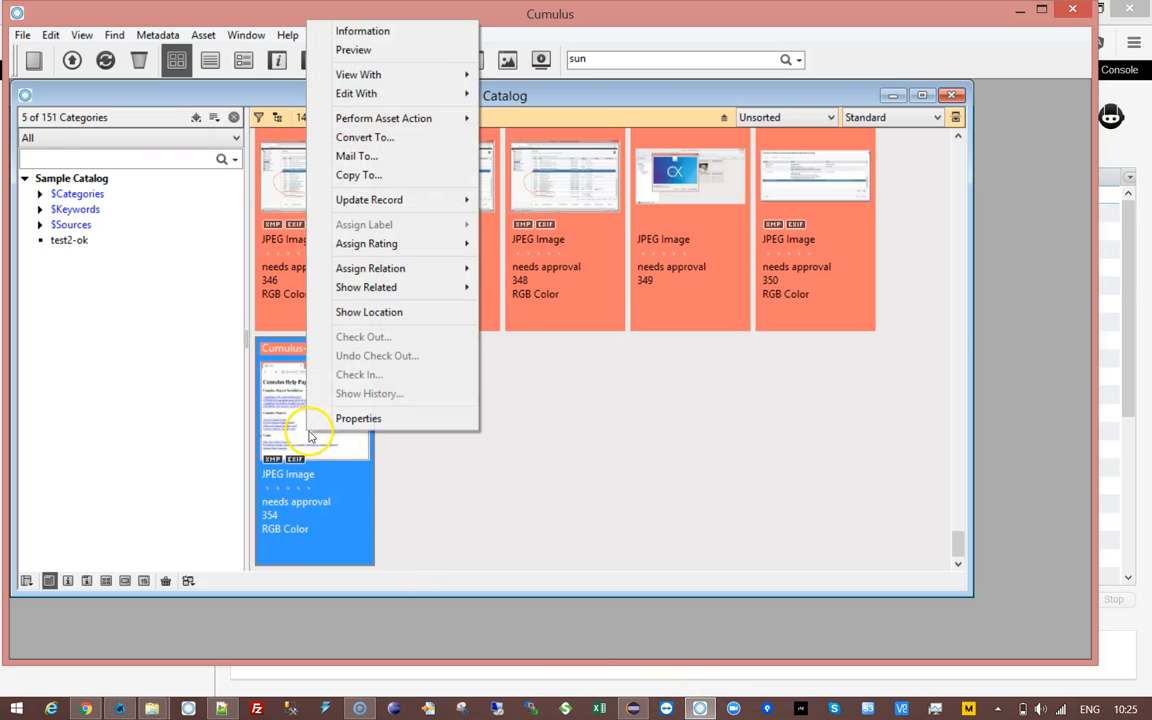
{"action": "left_click", "coordinate": [375, 312]}
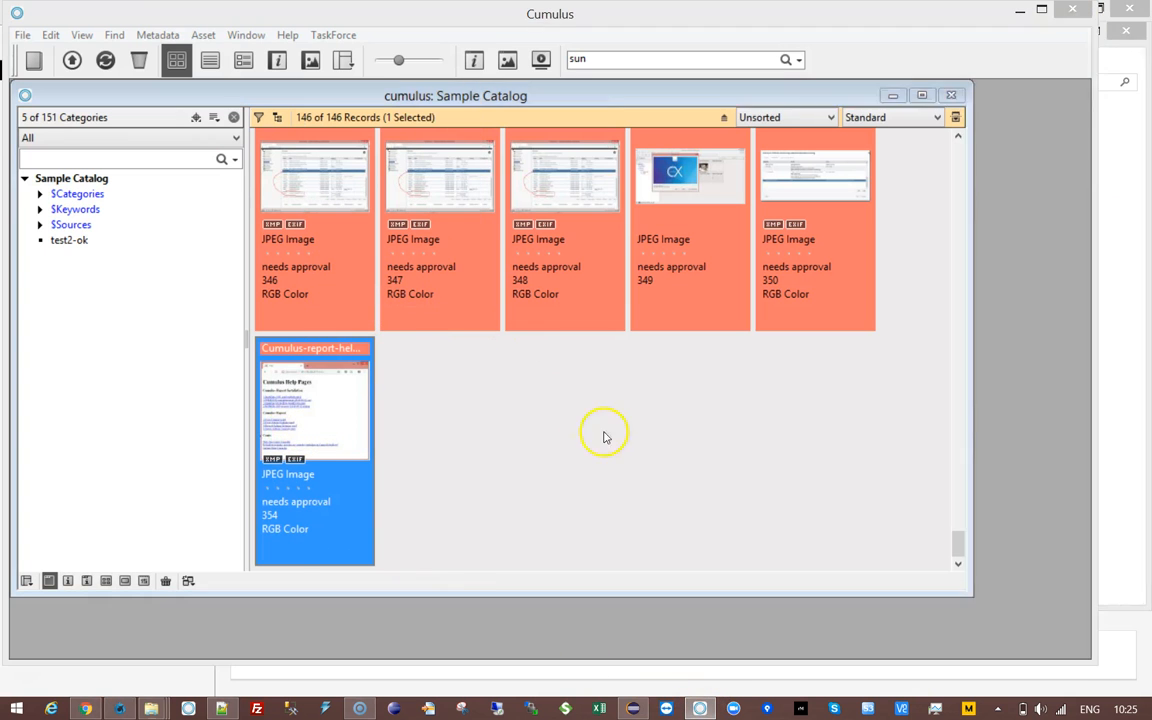
{"action": "left_click_drag", "start_coordinate": [811, 38], "coordinate": [725, 82]}
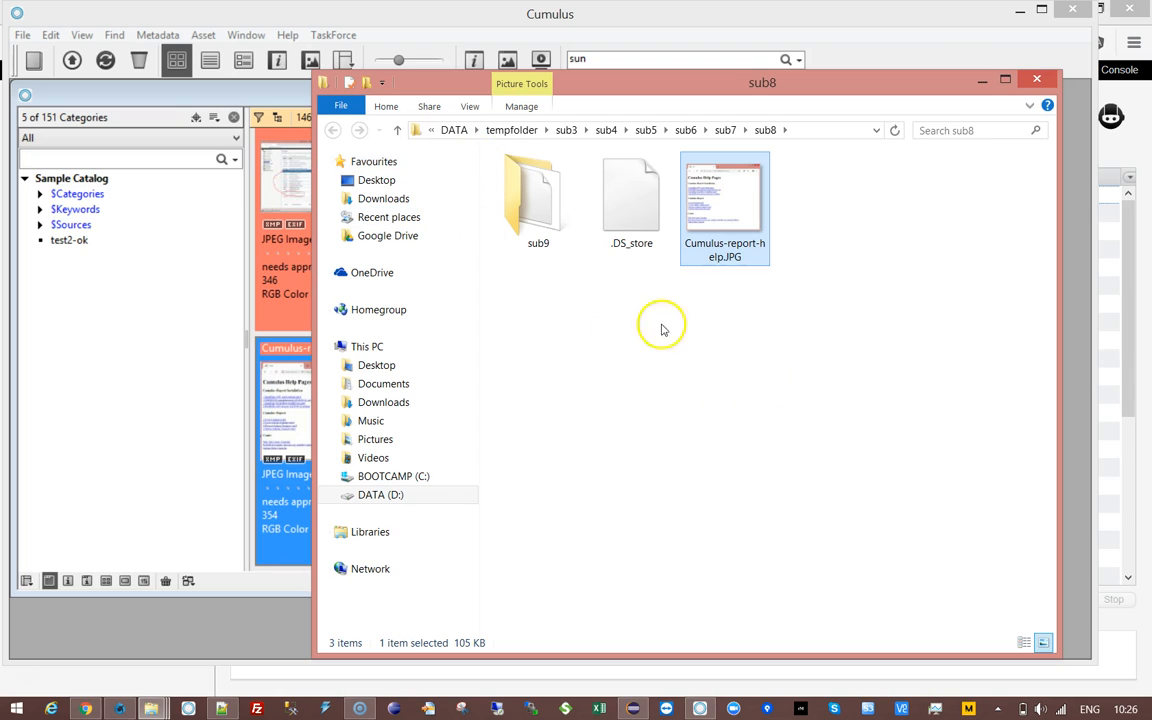
- Examine the contents of folder sub8, including the .DS_store file and the inside of subfolder sub9
{"action": "double_click", "coordinate": [505, 190]}
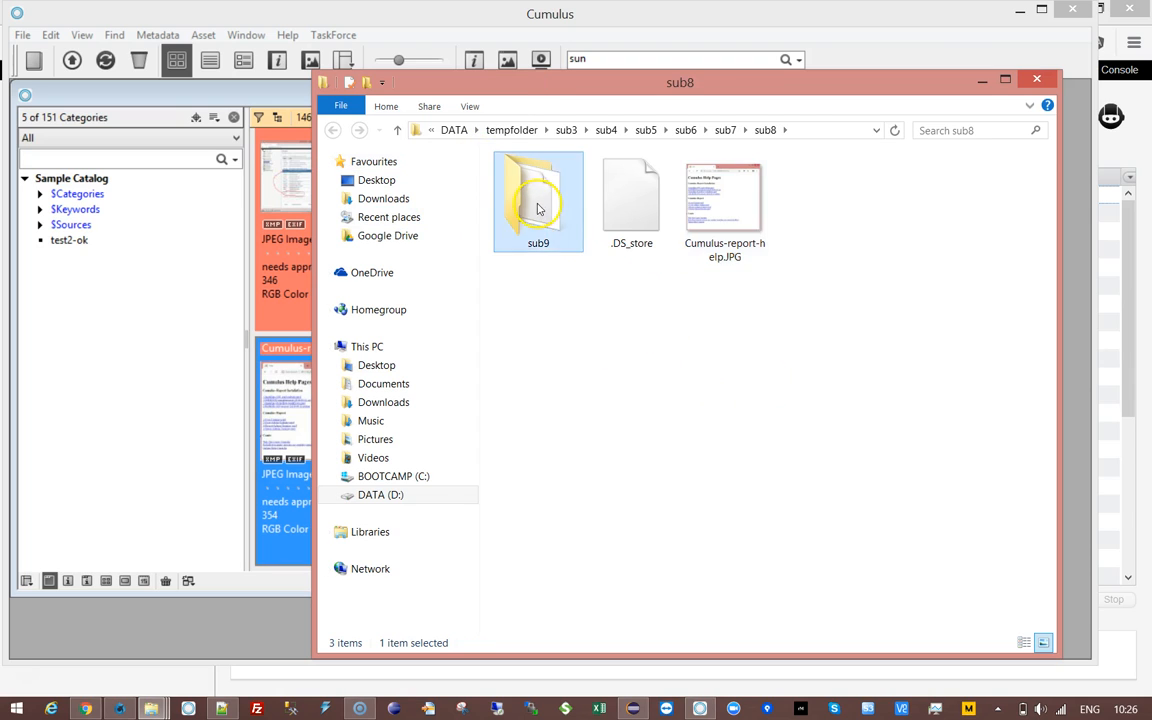
{"action": "left_click", "coordinate": [765, 131]}
{"action": "left_click_drag", "start_coordinate": [643, 83], "coordinate": [723, 43]}
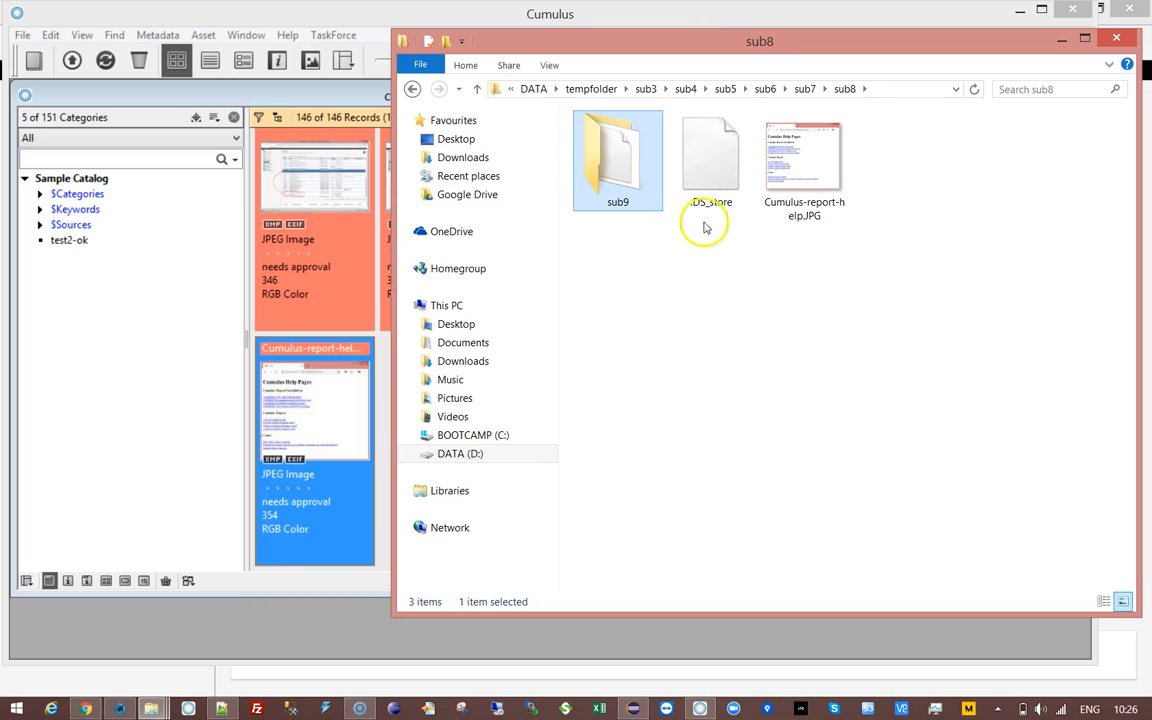
{"action": "left_click", "coordinate": [700, 158]}
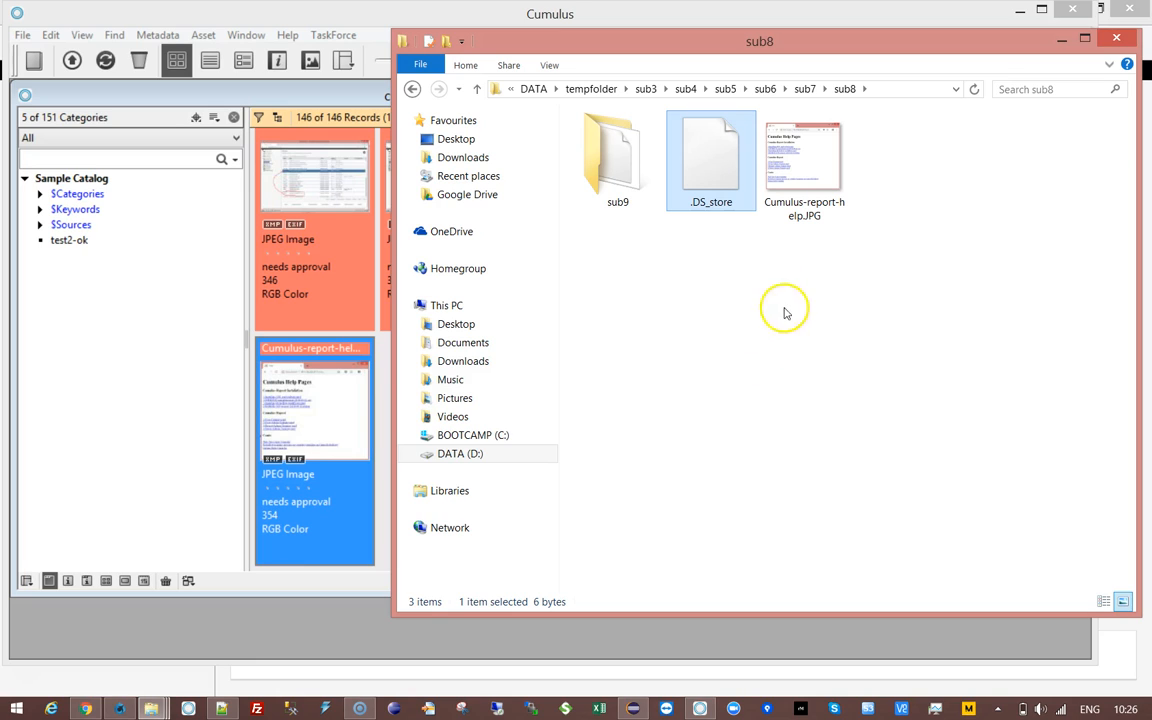
{"action": "left_click", "coordinate": [724, 276]}
{"action": "double_click", "coordinate": [612, 160]}
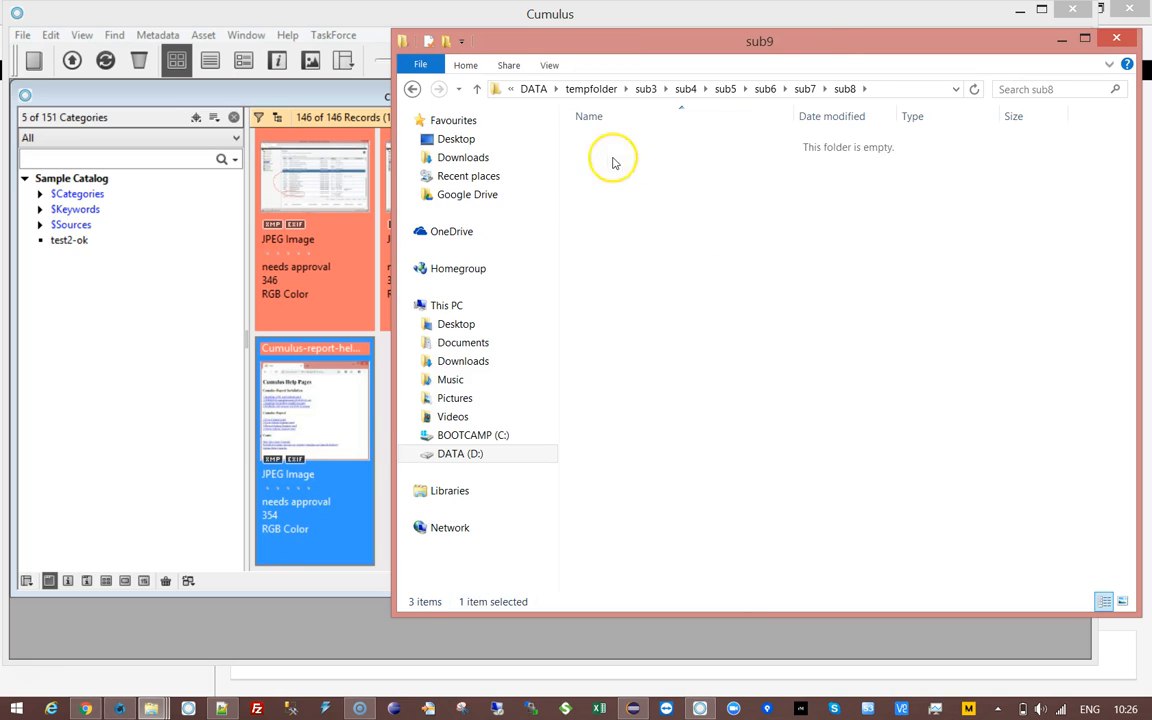
{"action": "left_click", "coordinate": [847, 89]}
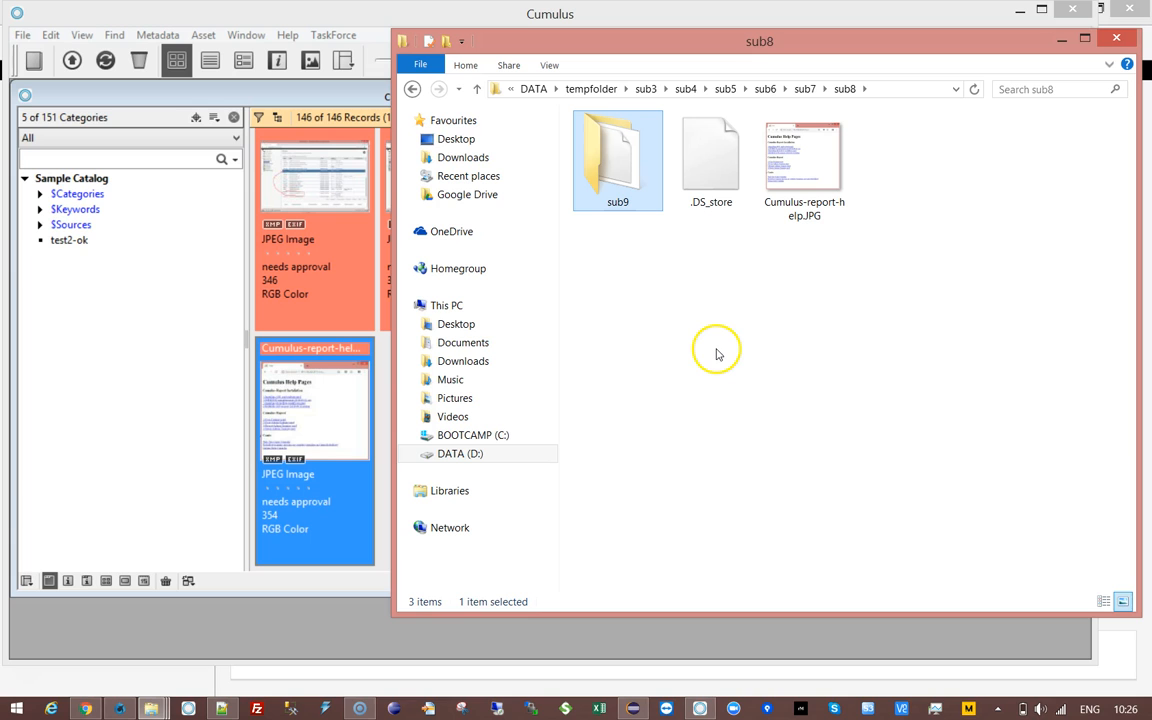
- Return to the Cumulus Server Console, reopen the hotcollection-delete-empty-subfolders settings, and review the parameters, including the Cumulus query
{"action": "left_click", "coordinate": [228, 683]}
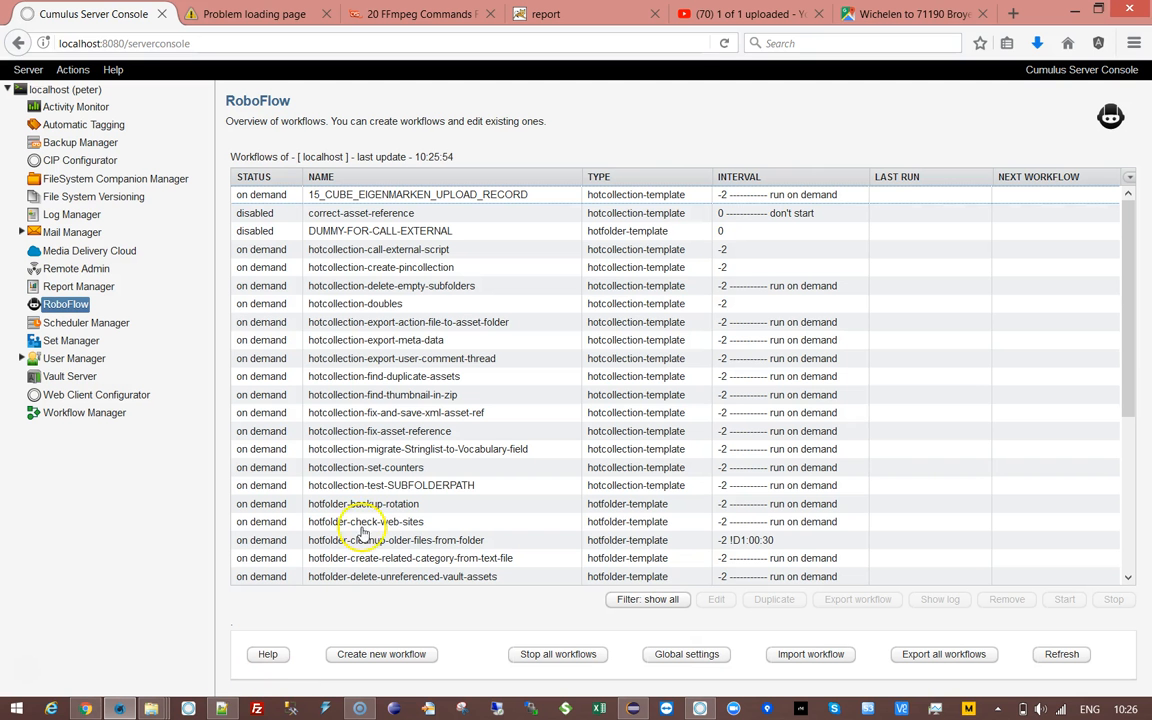
{"action": "left_click", "coordinate": [400, 288]}
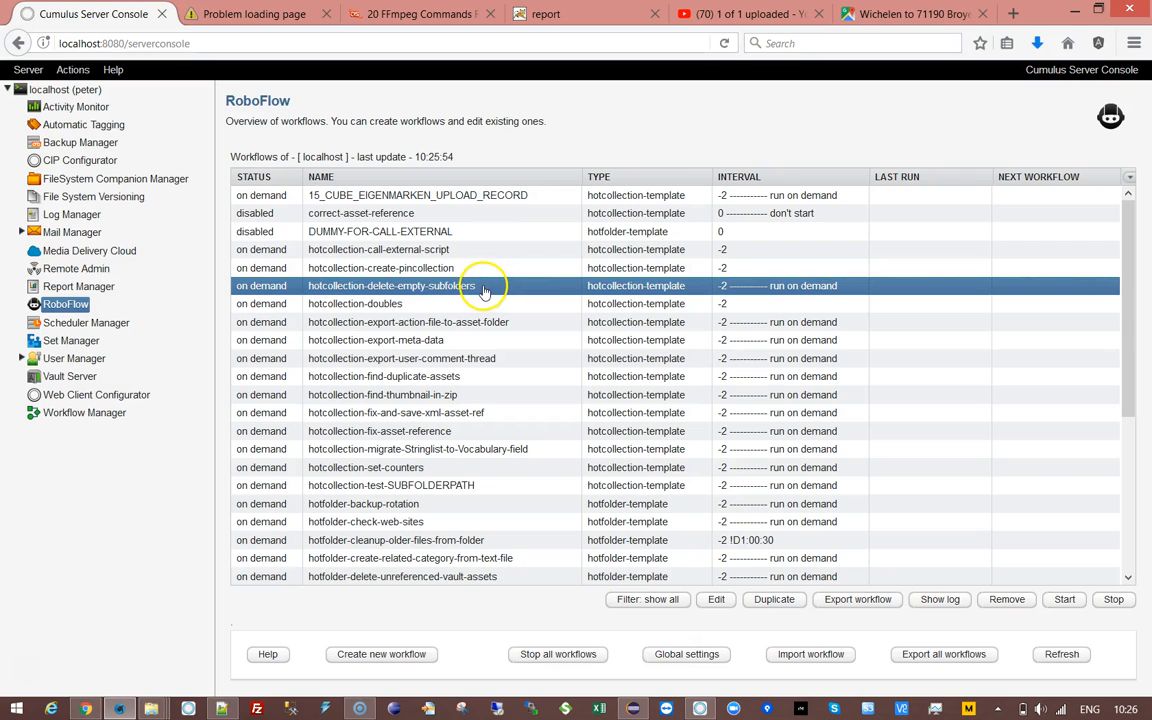
{"action": "double_click", "coordinate": [443, 289]}
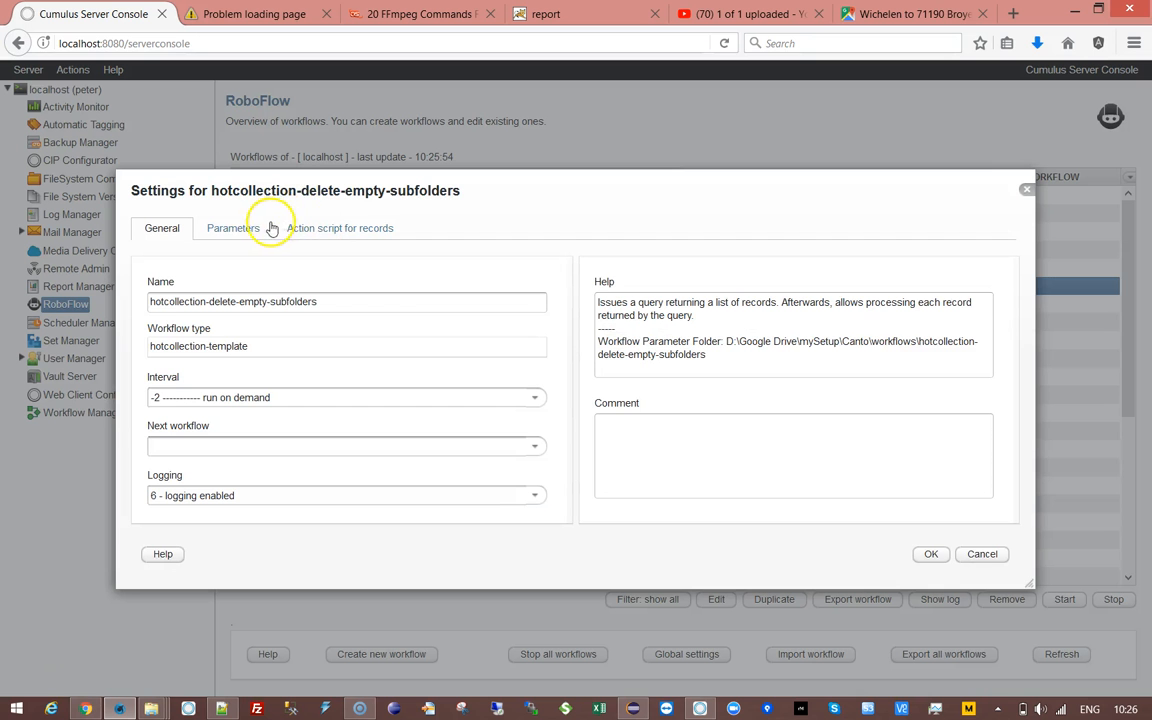
{"action": "left_click", "coordinate": [318, 229]}
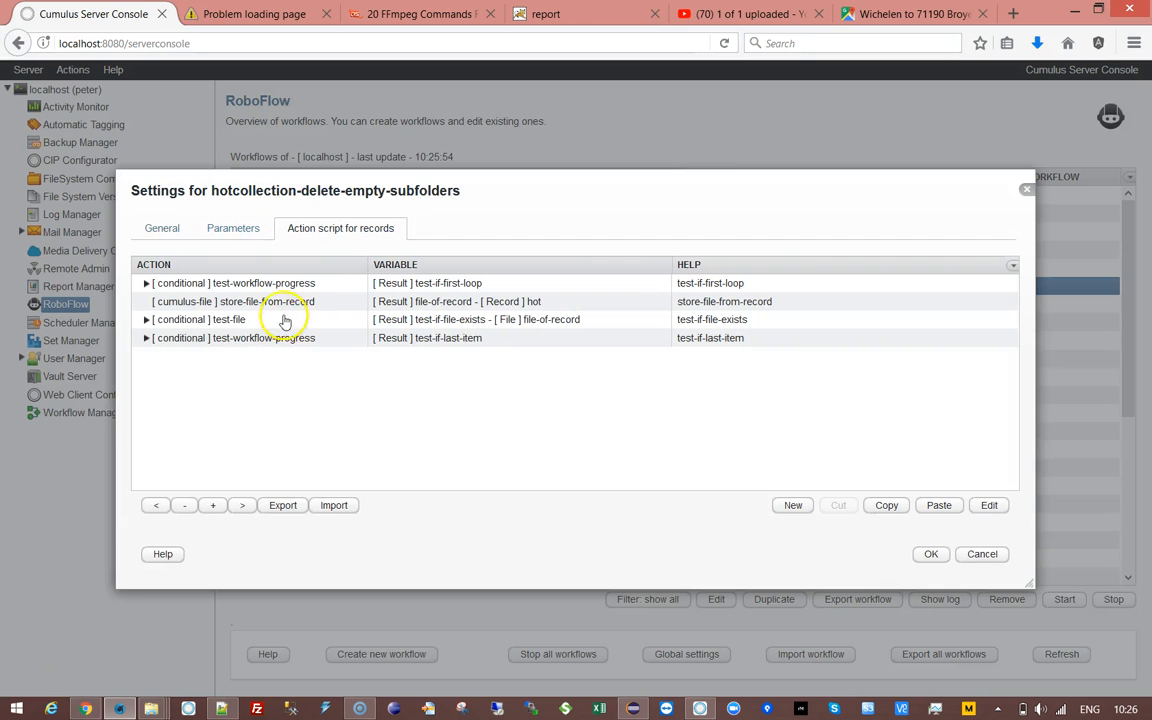
{"action": "left_click", "coordinate": [235, 228]}
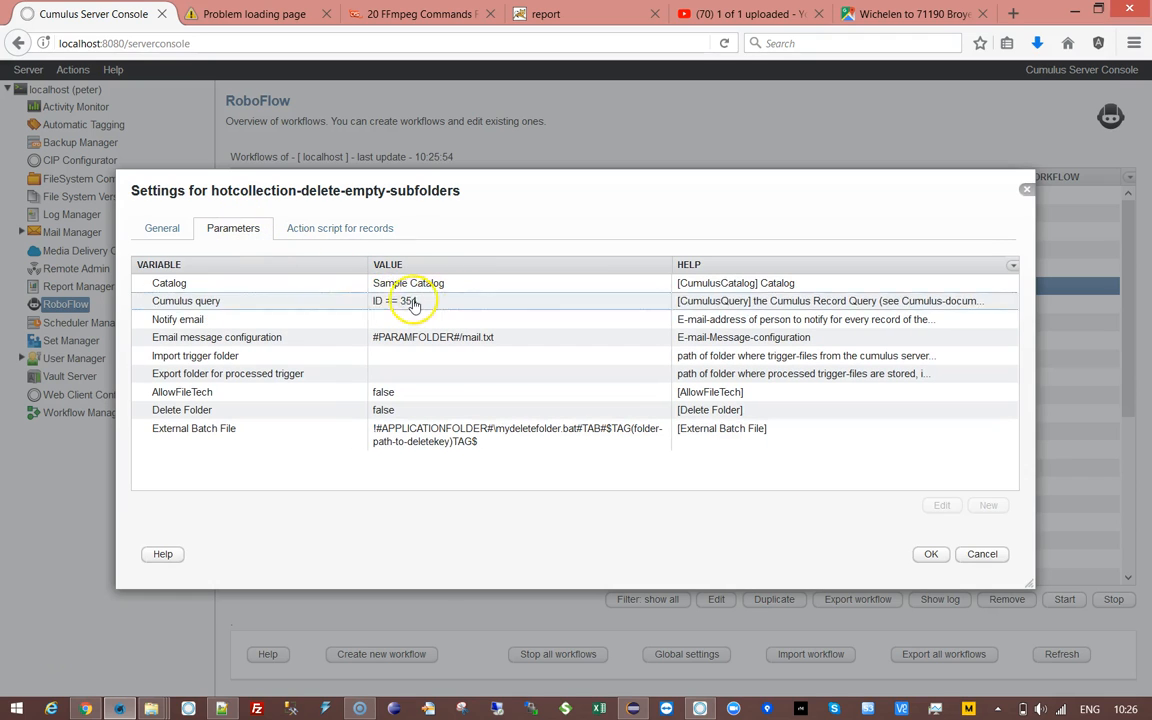
{"action": "left_click", "coordinate": [396, 301]}
- Inspect the store-file-from-record action in the workflow's action script for records, leaving its settings as they are
{"action": "left_click", "coordinate": [334, 232]}
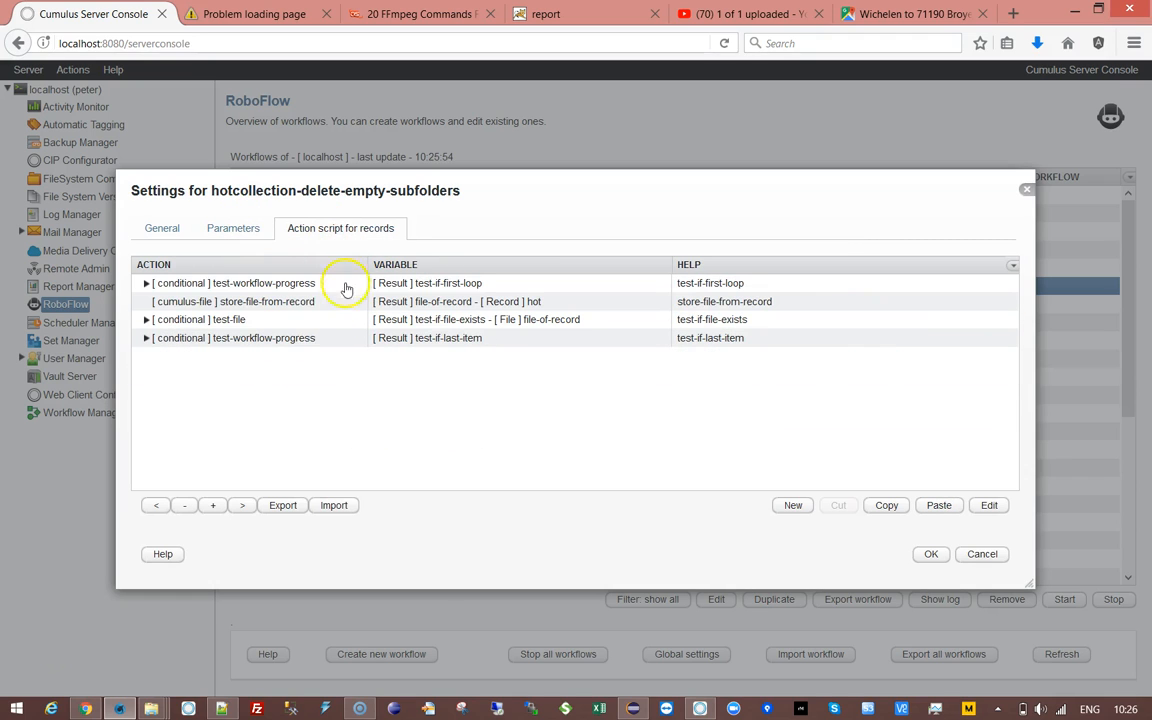
{"action": "double_click", "coordinate": [247, 310]}
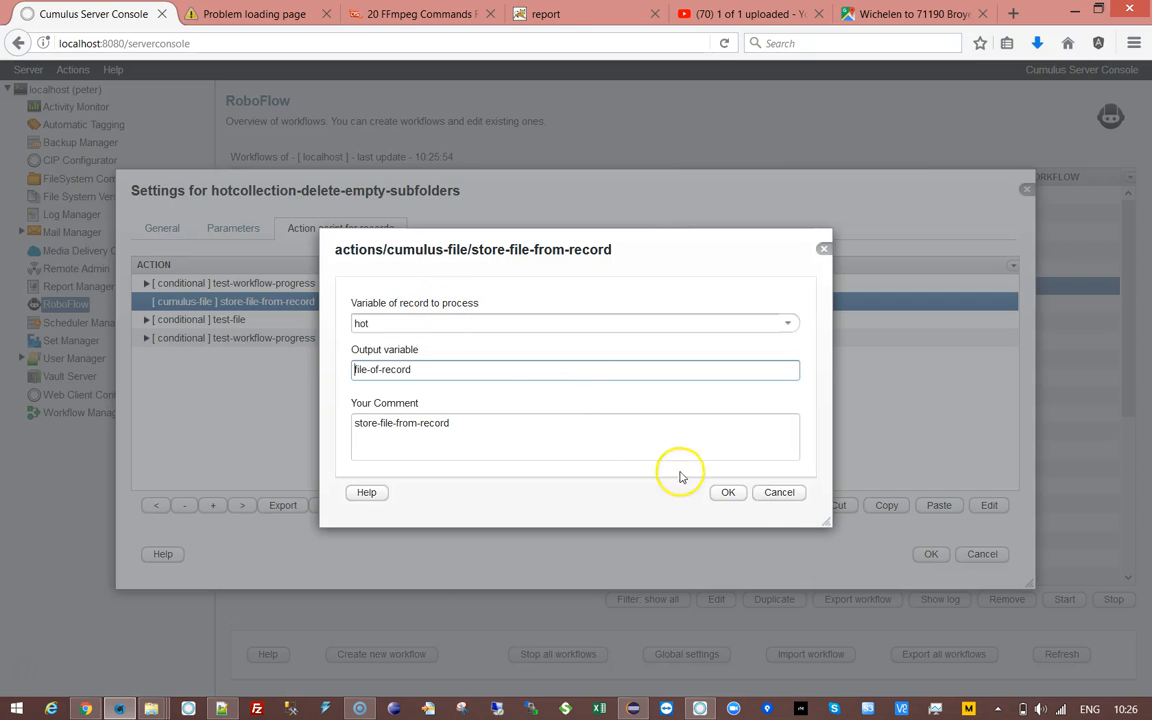
{"action": "left_click", "coordinate": [779, 492]}
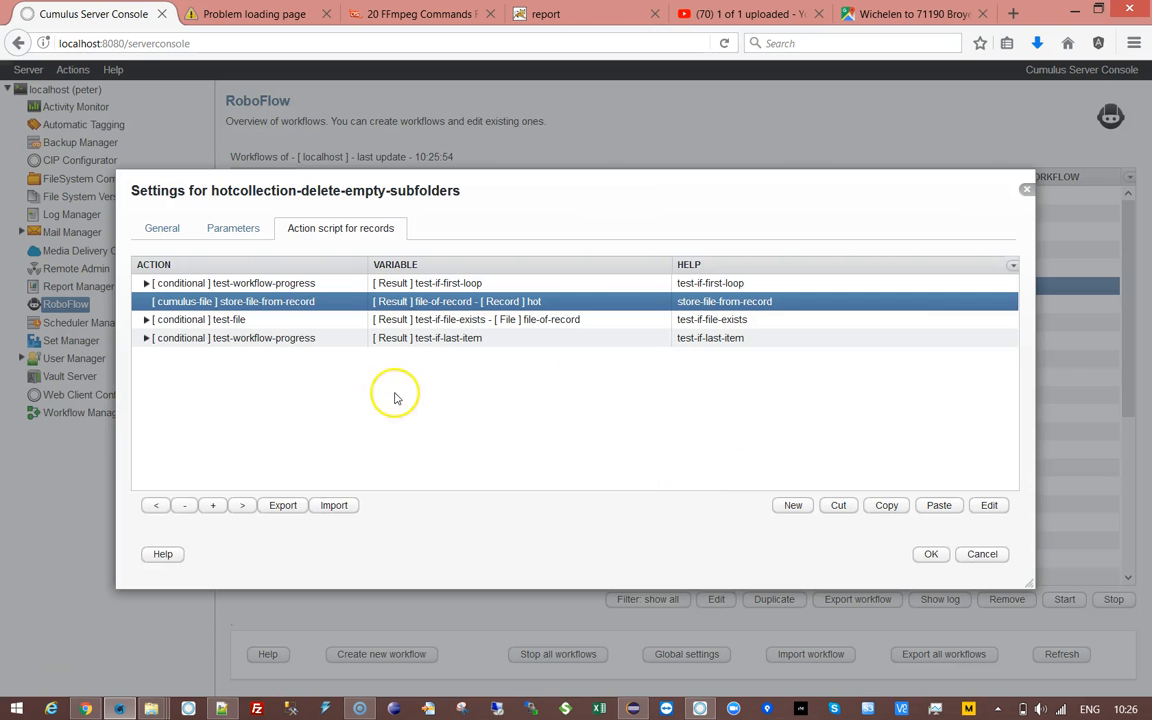
- Expand the test-file condition and examine its nested actions, including those inside process-files-in-folder
{"action": "left_click", "coordinate": [268, 321]}
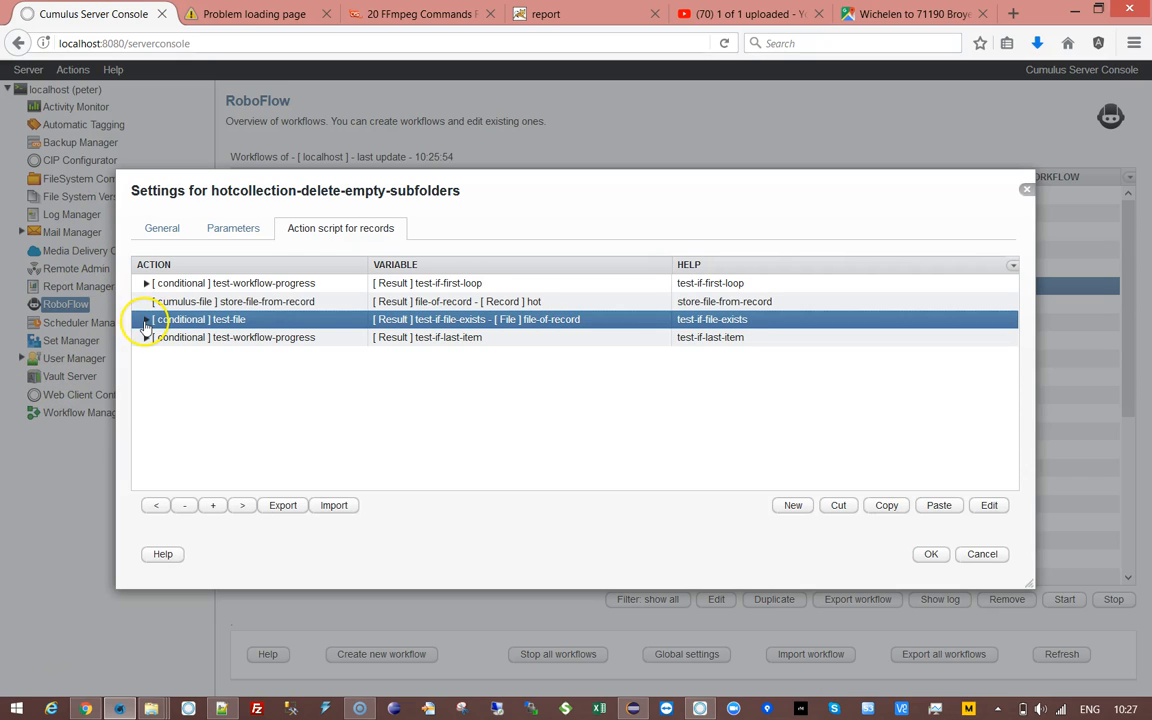
{"action": "left_click", "coordinate": [146, 320]}
{"action": "left_click", "coordinate": [257, 343]}
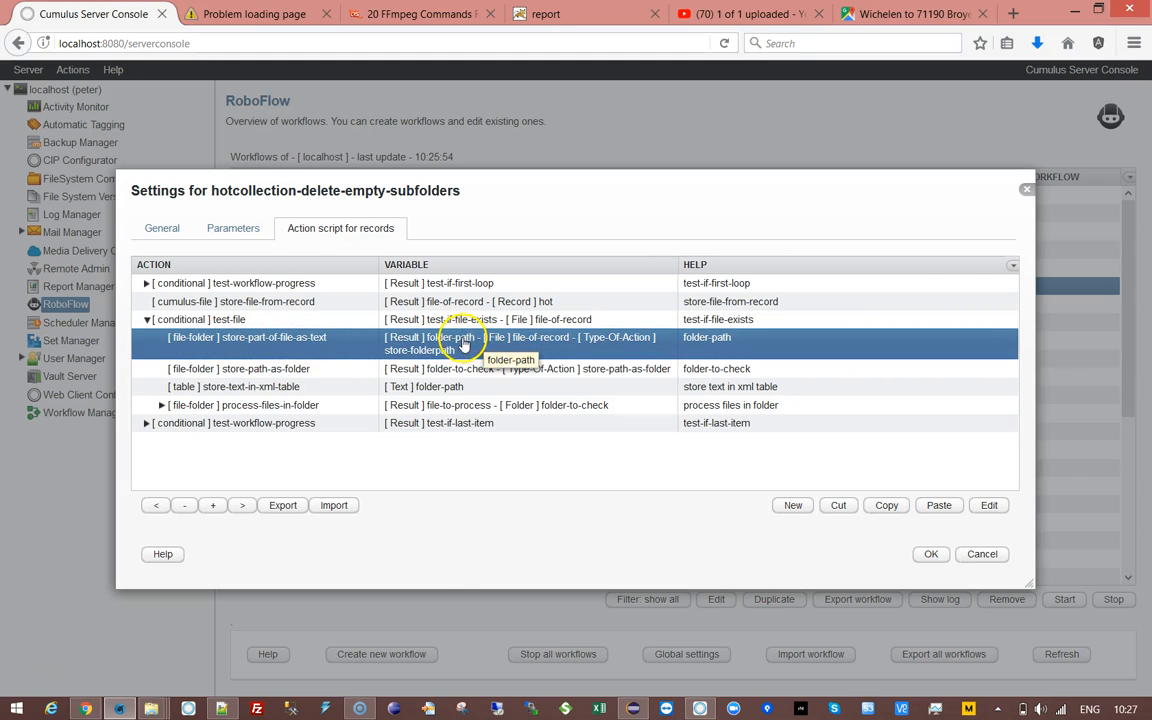
{"action": "left_click", "coordinate": [262, 369]}
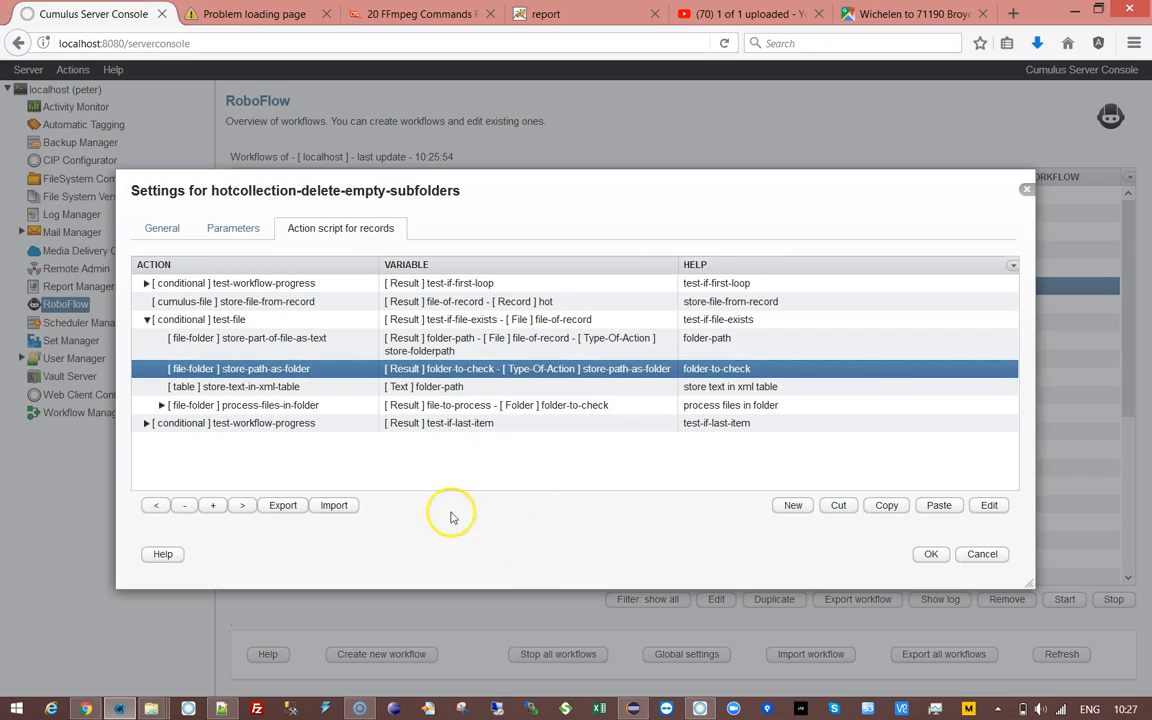
{"action": "left_click", "coordinate": [262, 388]}
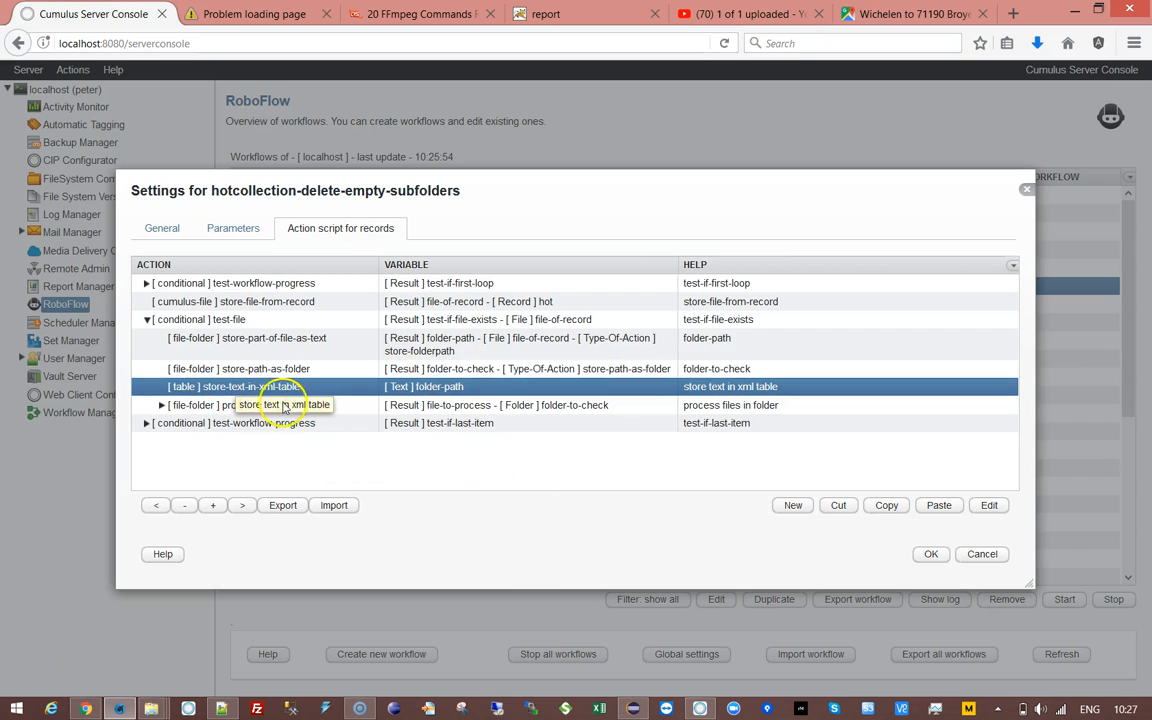
{"action": "left_click", "coordinate": [310, 406]}
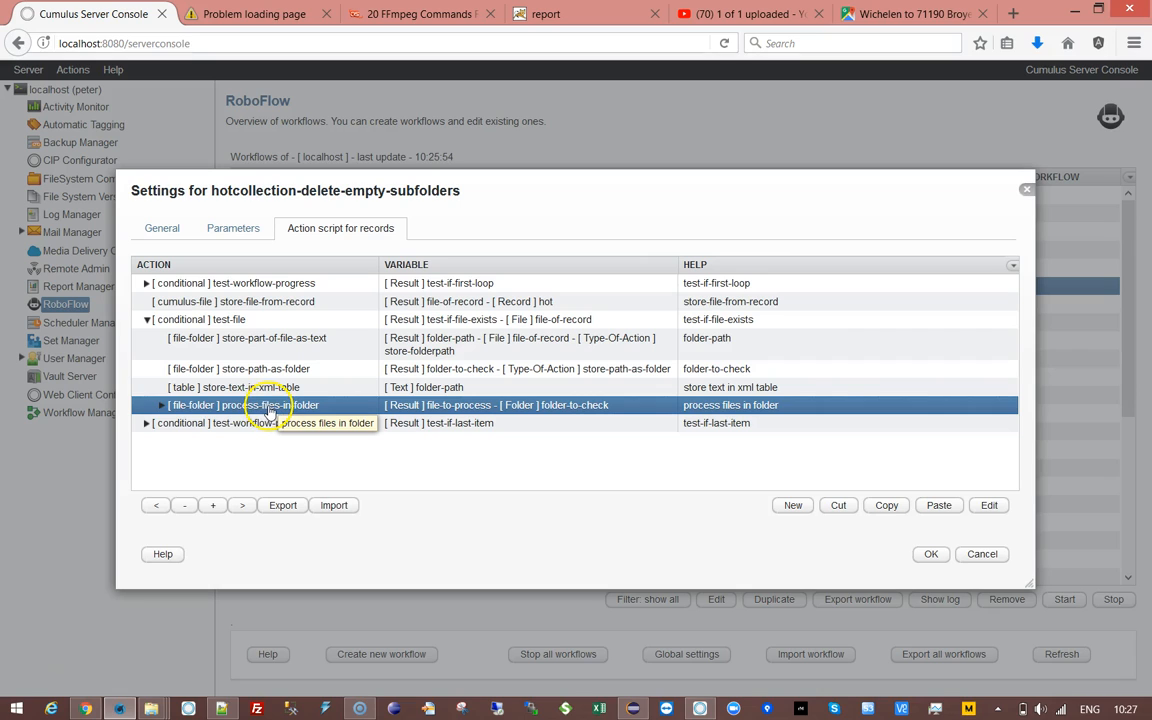
{"action": "left_click", "coordinate": [161, 406]}
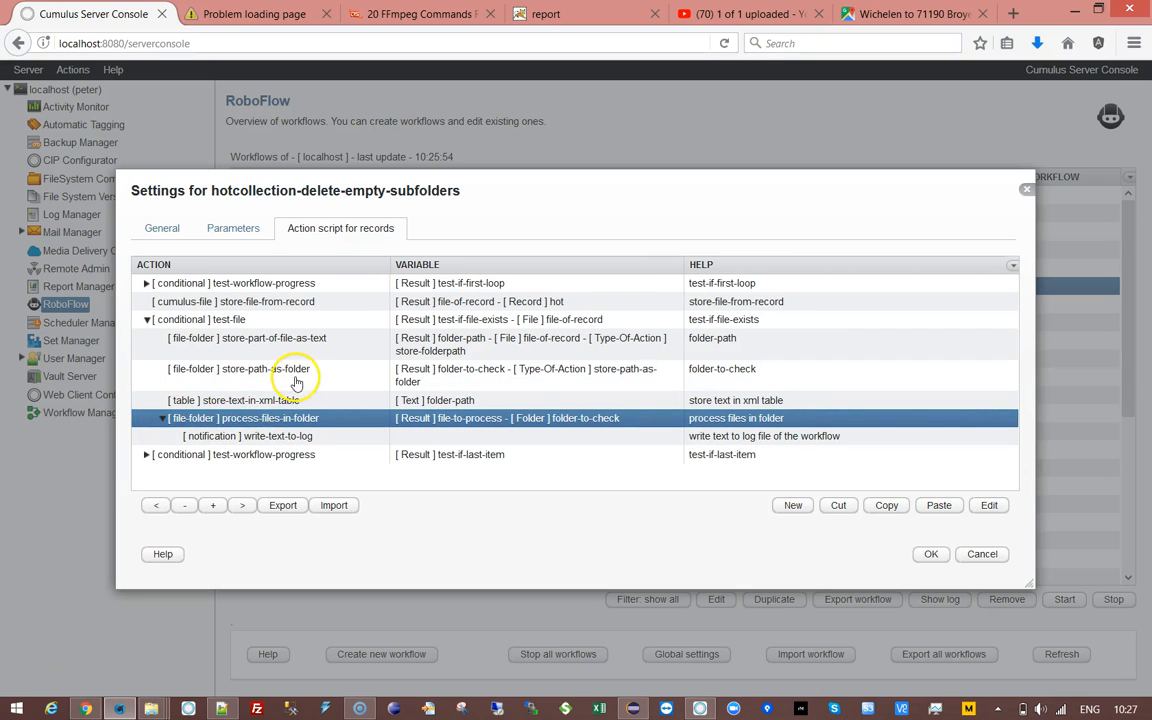
- Inspect the write-text-to-log action nested under process-files-in-folder without changing it, and save the workflow
{"action": "double_click", "coordinate": [285, 440]}
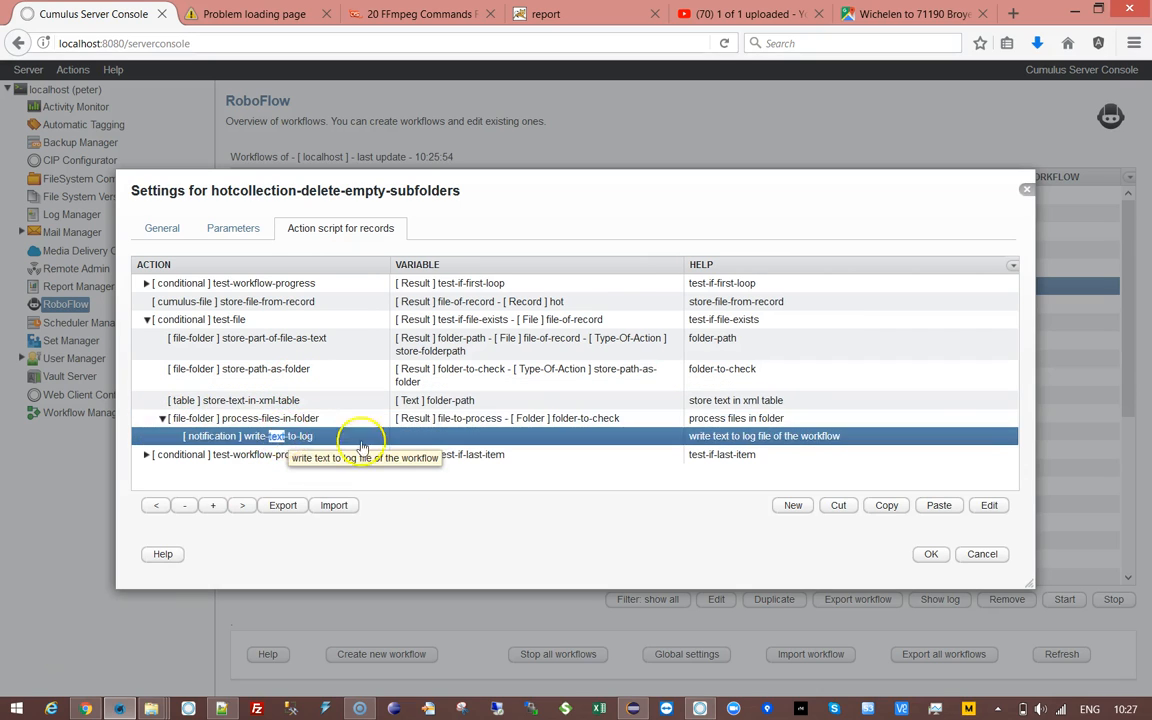
{"action": "left_click", "coordinate": [784, 471]}
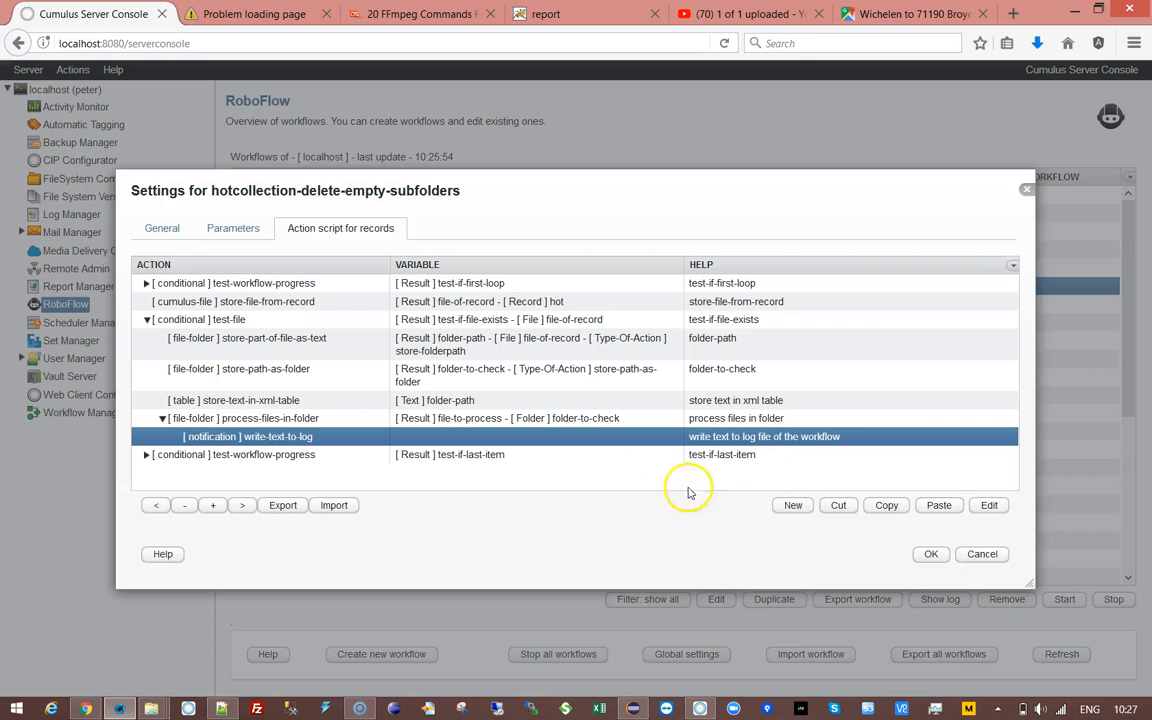
{"action": "left_click", "coordinate": [925, 556]}
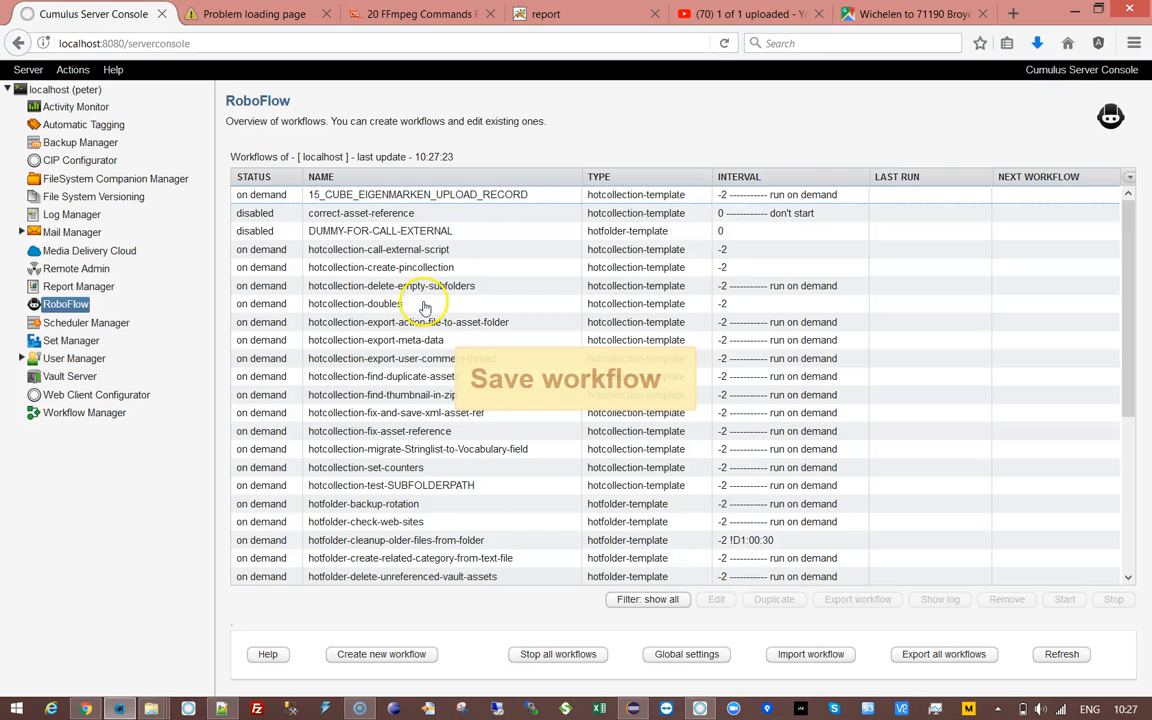
- Start the hotcollection-delete-empty-subfolders workflow and review the folder-to-delete entry in its log
{"action": "left_click", "coordinate": [427, 288]}
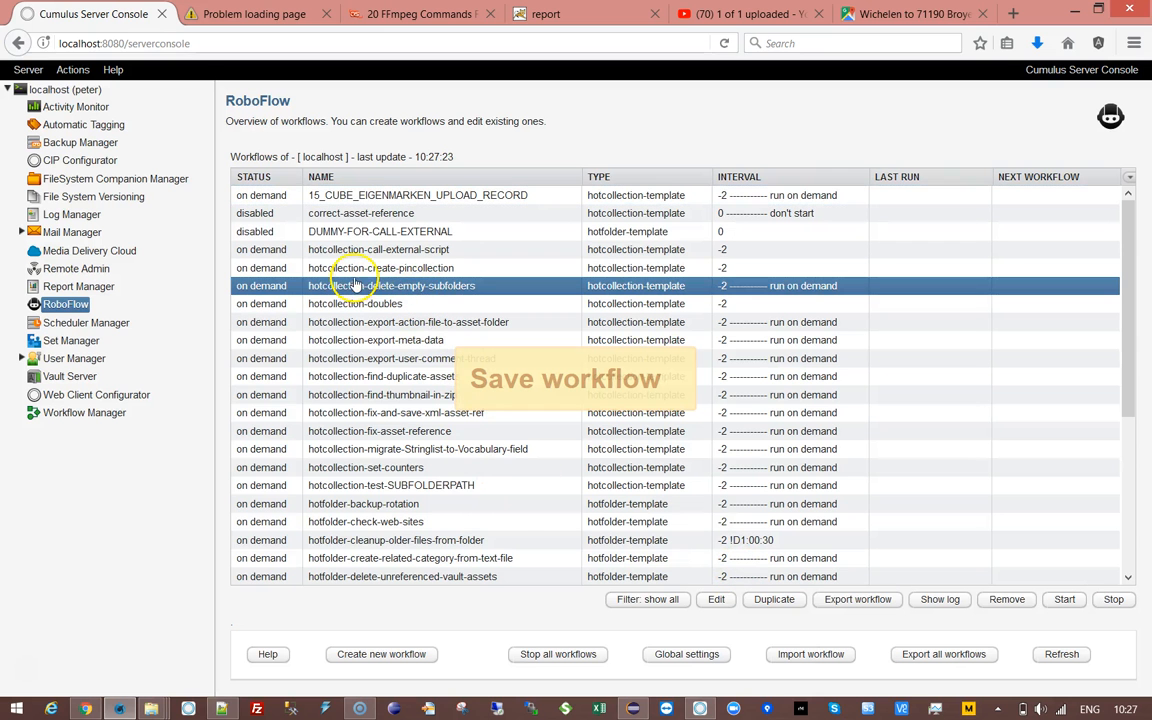
{"action": "left_click", "coordinate": [1064, 599]}
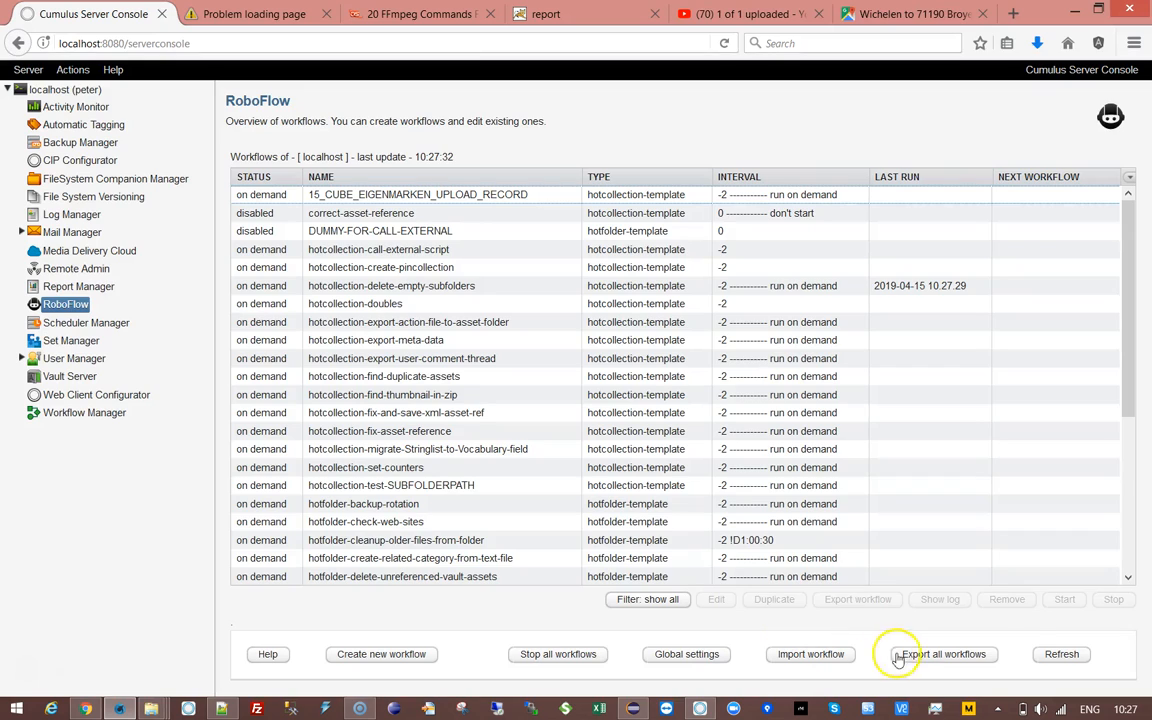
{"action": "left_click", "coordinate": [408, 289]}
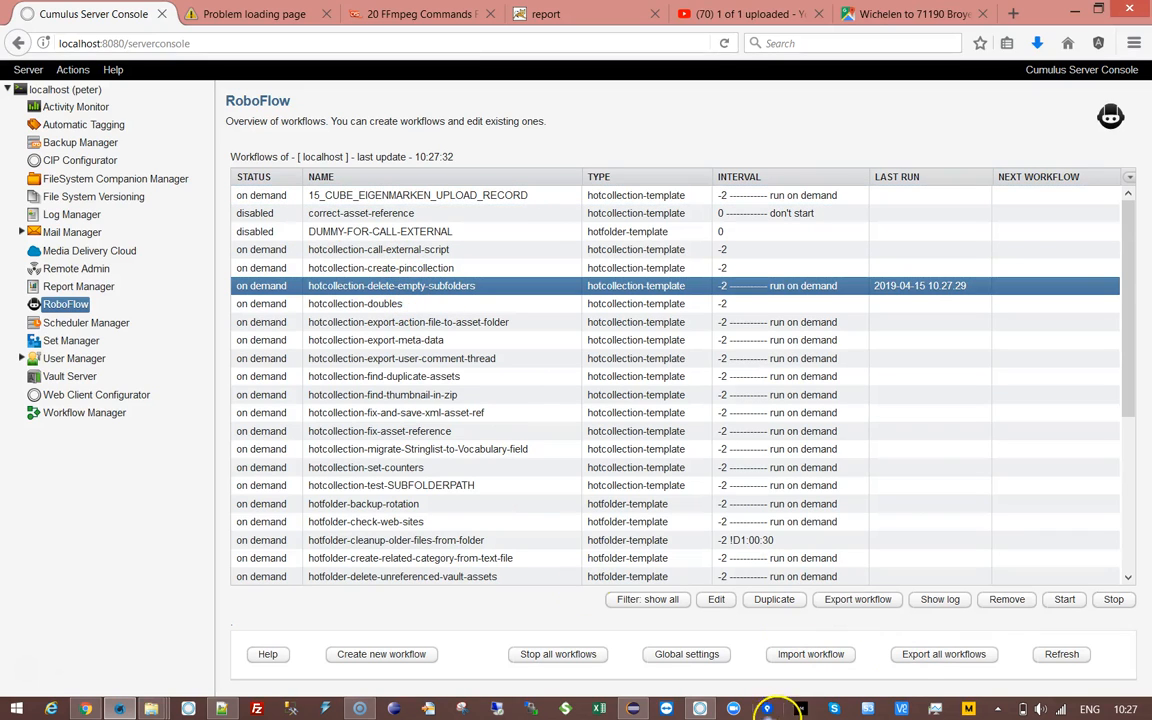
{"action": "left_click", "coordinate": [950, 602]}
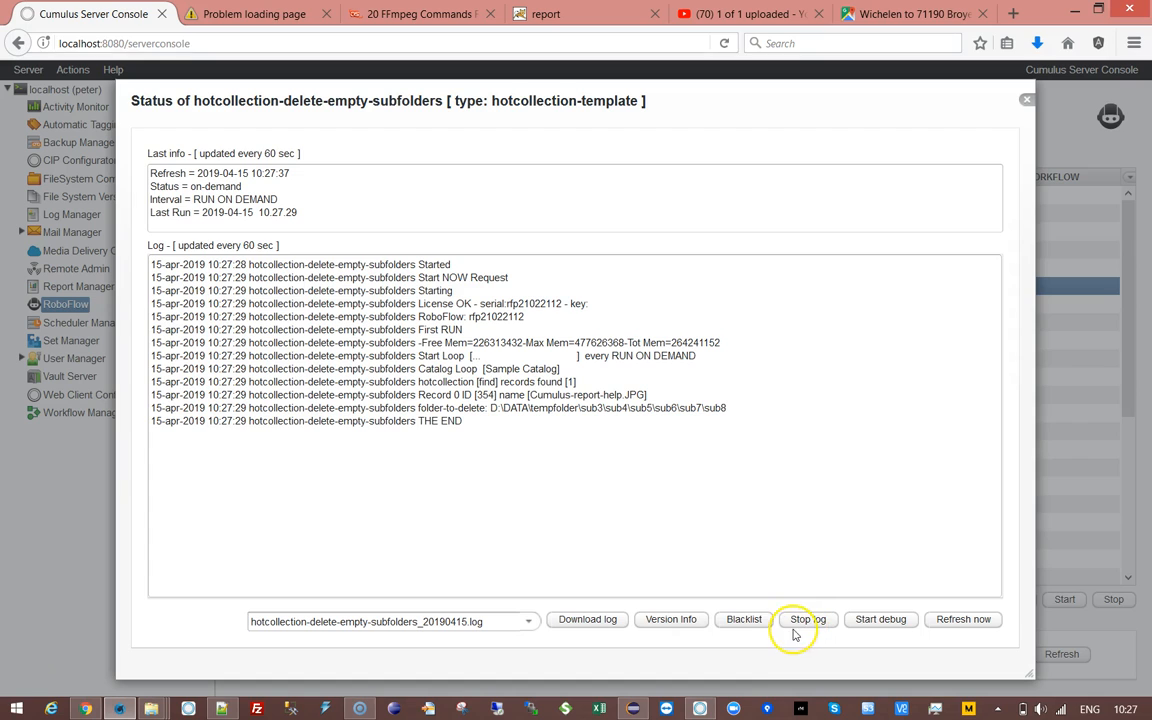
{"action": "left_click_drag", "start_coordinate": [413, 408], "coordinate": [797, 410]}
{"action": "left_click", "coordinate": [508, 408]}
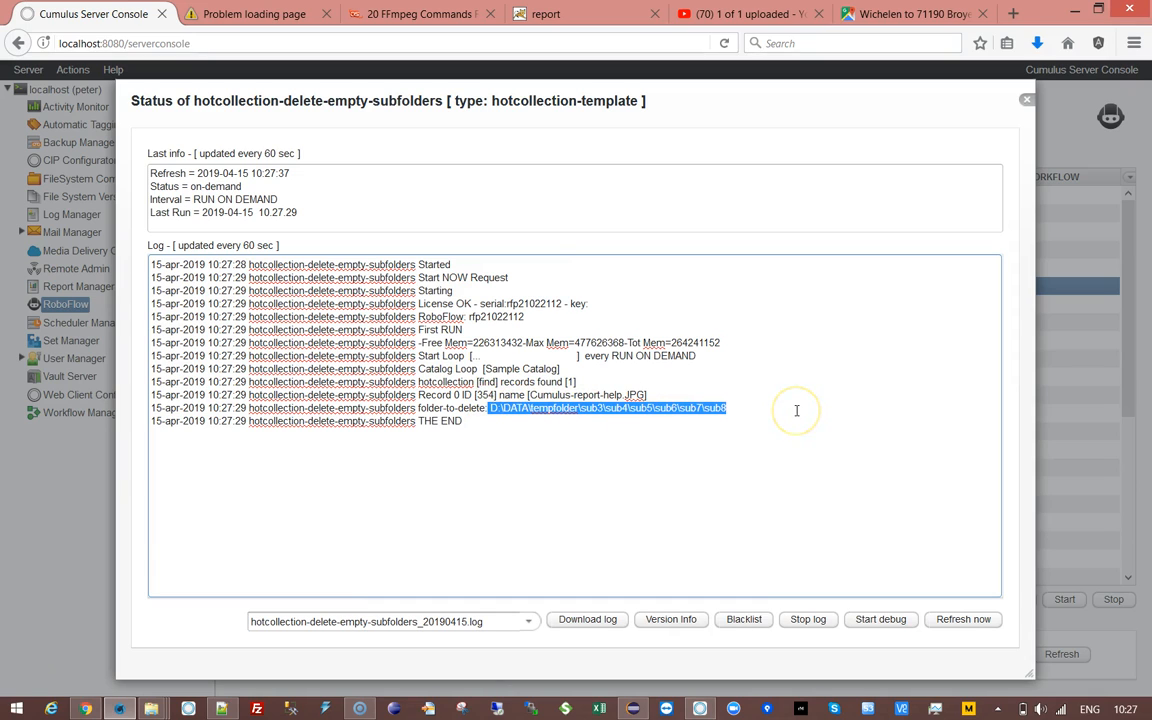
{"action": "left_click", "coordinate": [750, 402]}
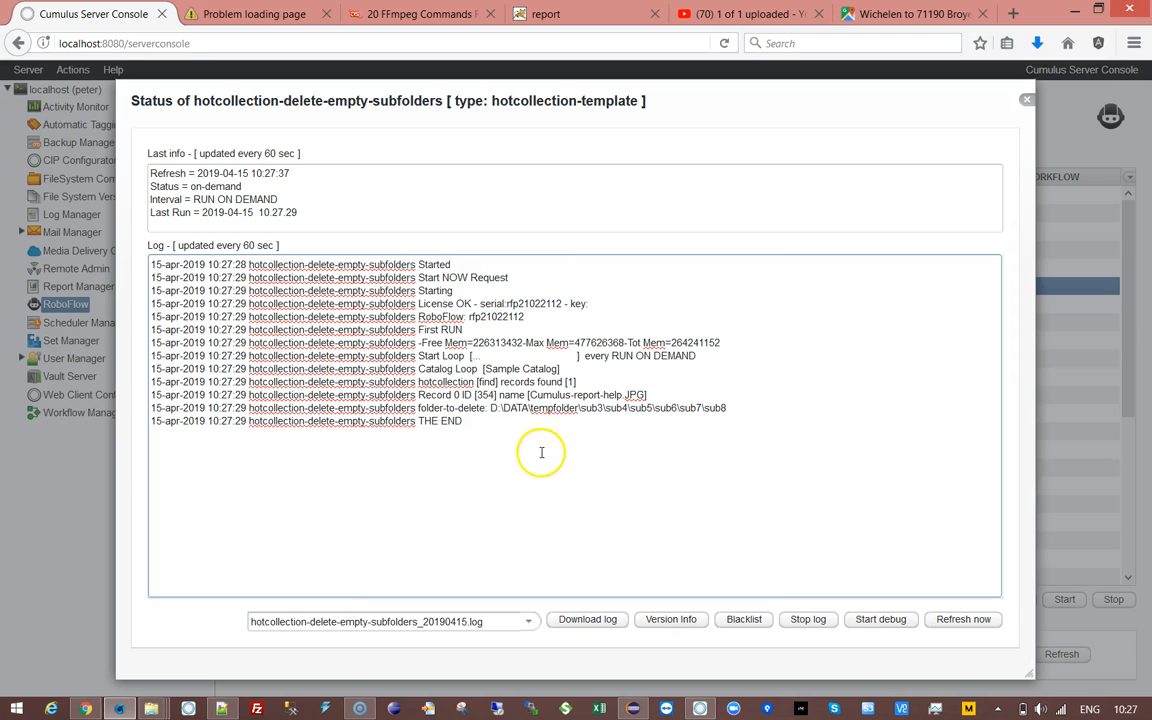
{"action": "left_click", "coordinate": [1027, 95]}
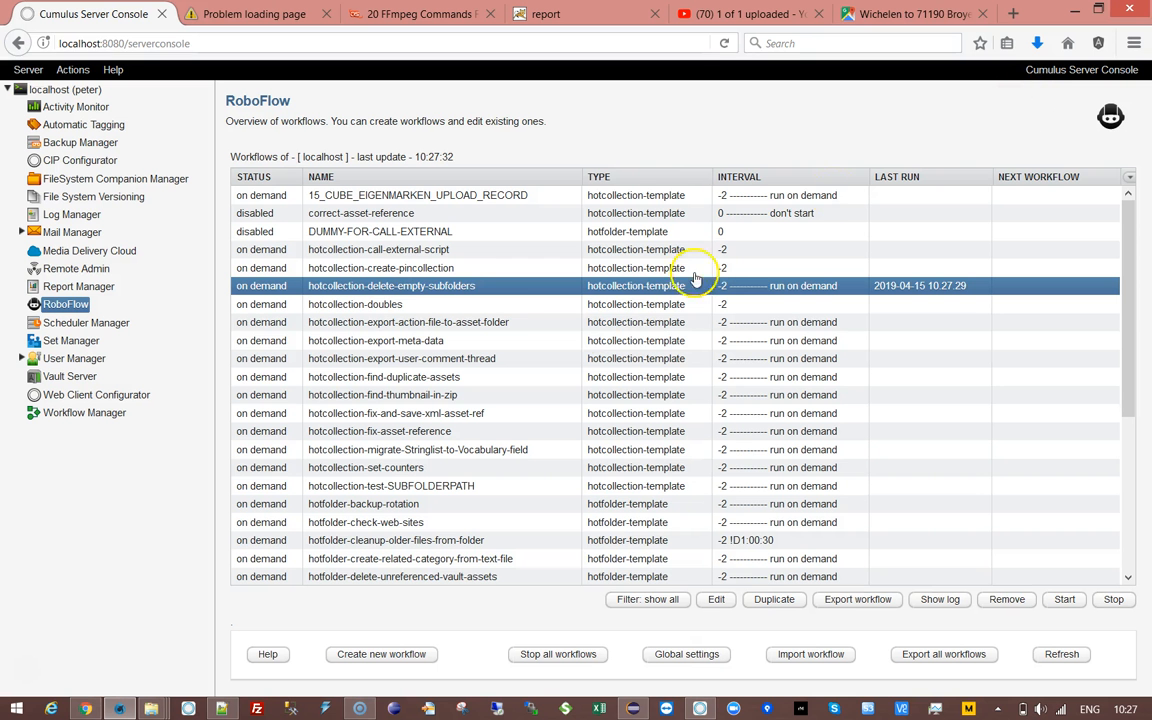
- In the workflow's action script for records, set the Files-To-Filter of process-files-in-folder to ![regex]\.DS_store
{"action": "double_click", "coordinate": [410, 290]}
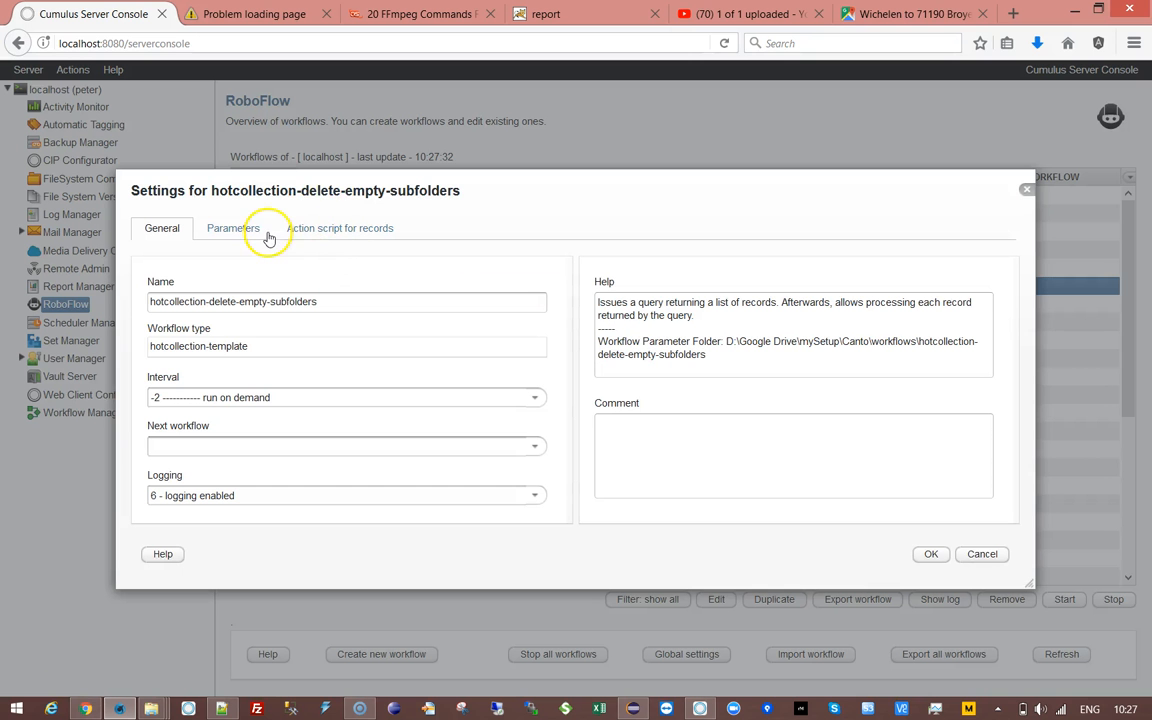
{"action": "left_click", "coordinate": [303, 229]}
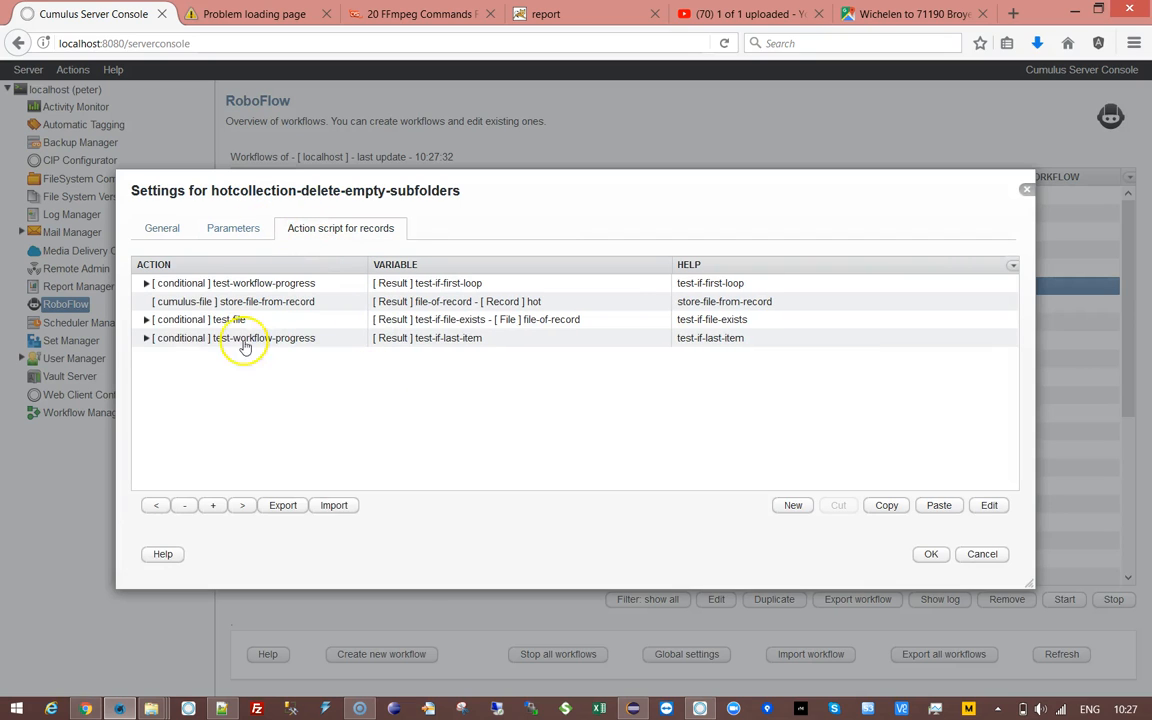
{"action": "left_click", "coordinate": [148, 321]}
{"action": "left_click", "coordinate": [146, 320]}
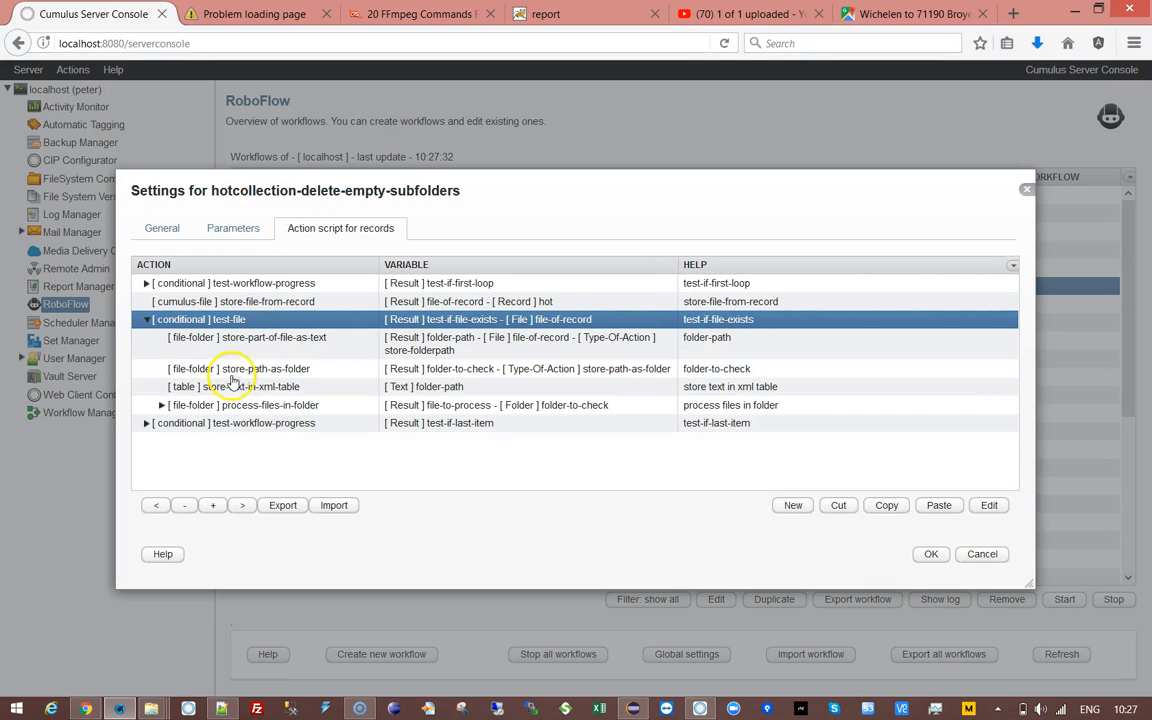
{"action": "left_click", "coordinate": [282, 407]}
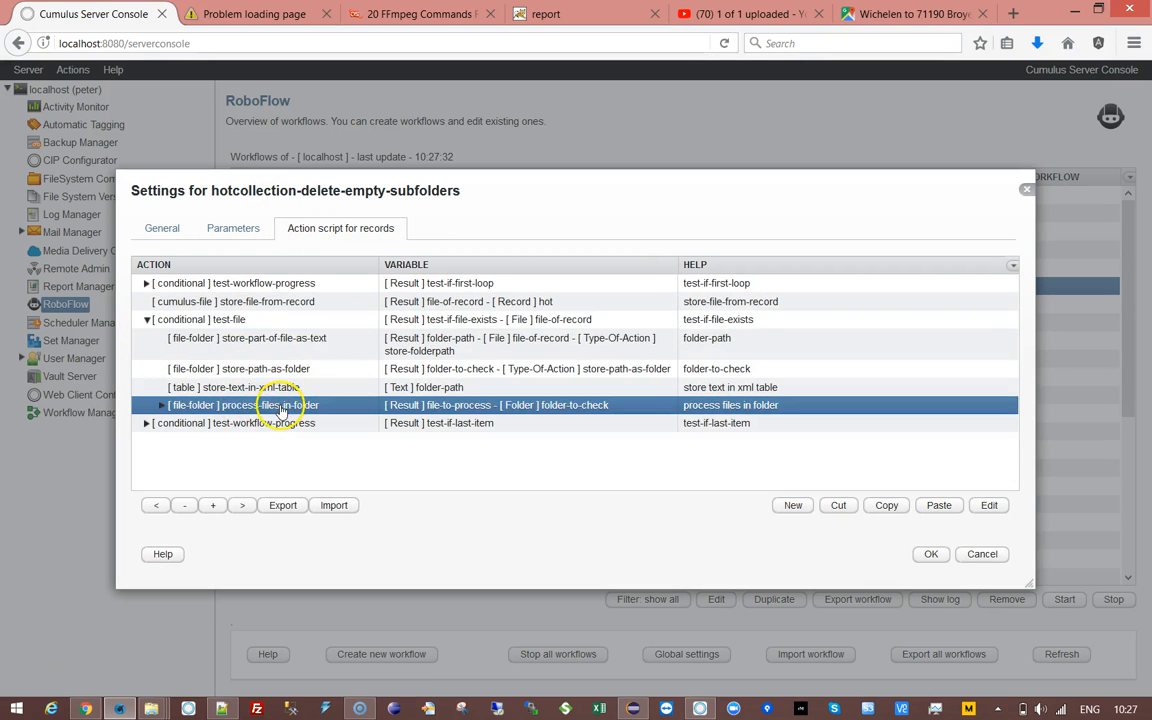
{"action": "double_click", "coordinate": [366, 410]}
{"action": "left_click_drag", "start_coordinate": [355, 346], "coordinate": [387, 348]}
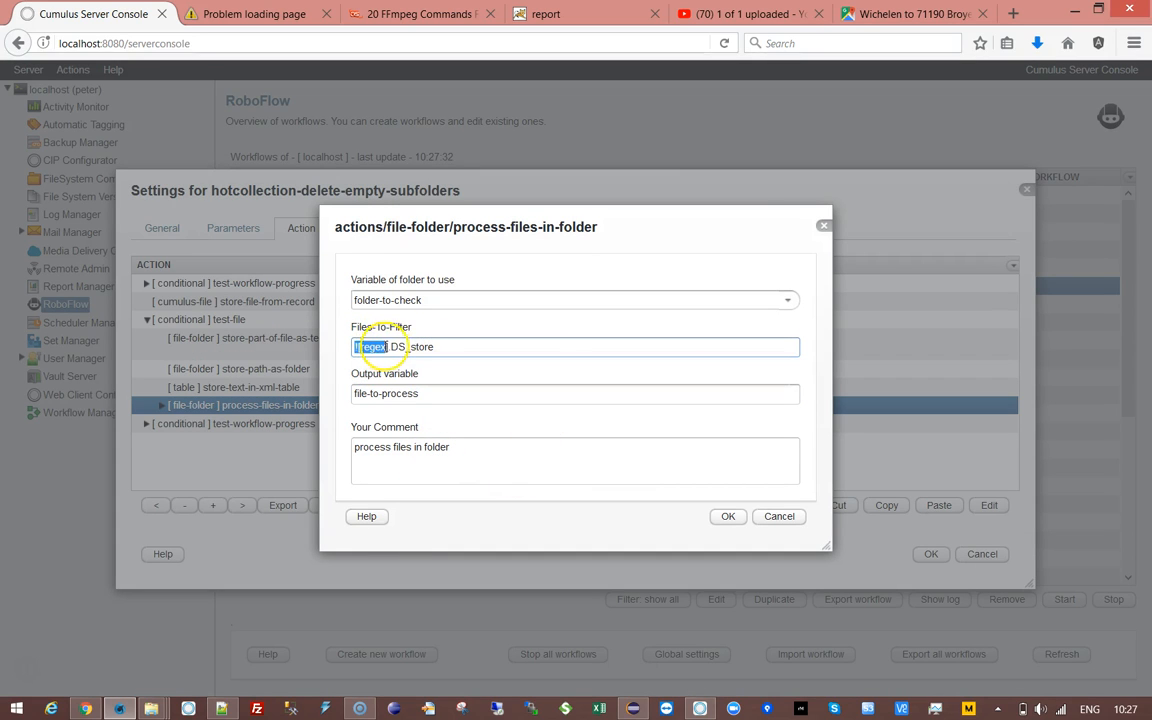
{"action": "left_click", "coordinate": [400, 348]}
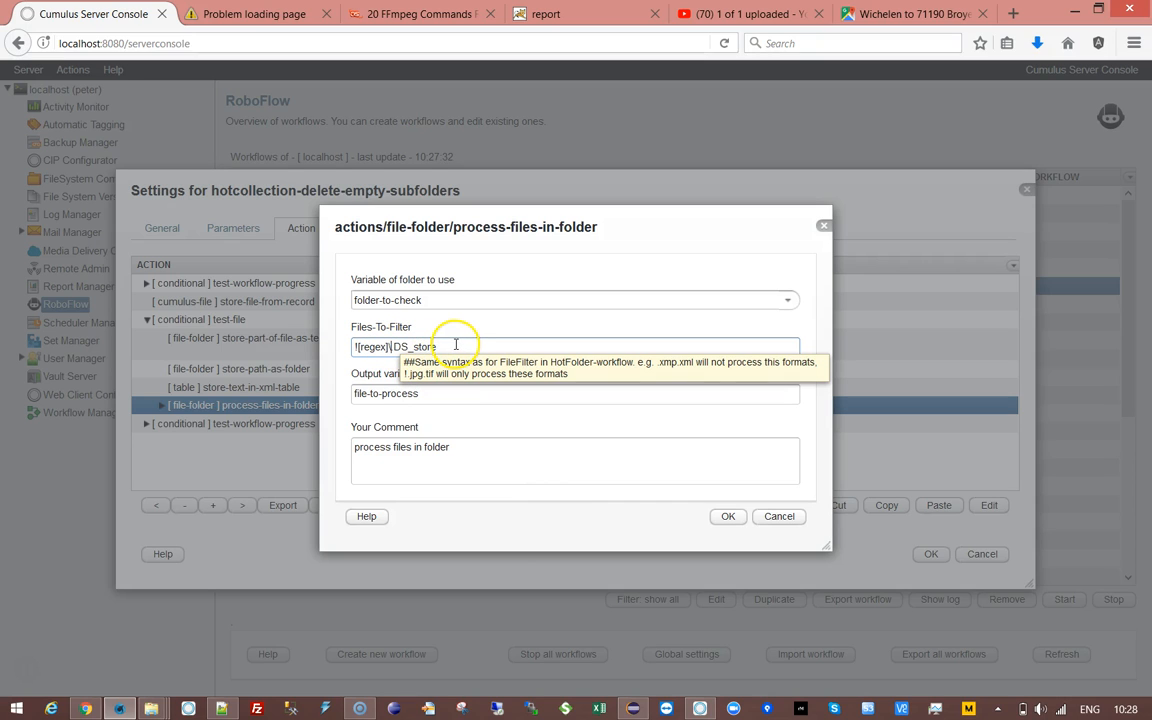
{"action": "left_click_drag", "start_coordinate": [454, 346], "coordinate": [268, 335]}
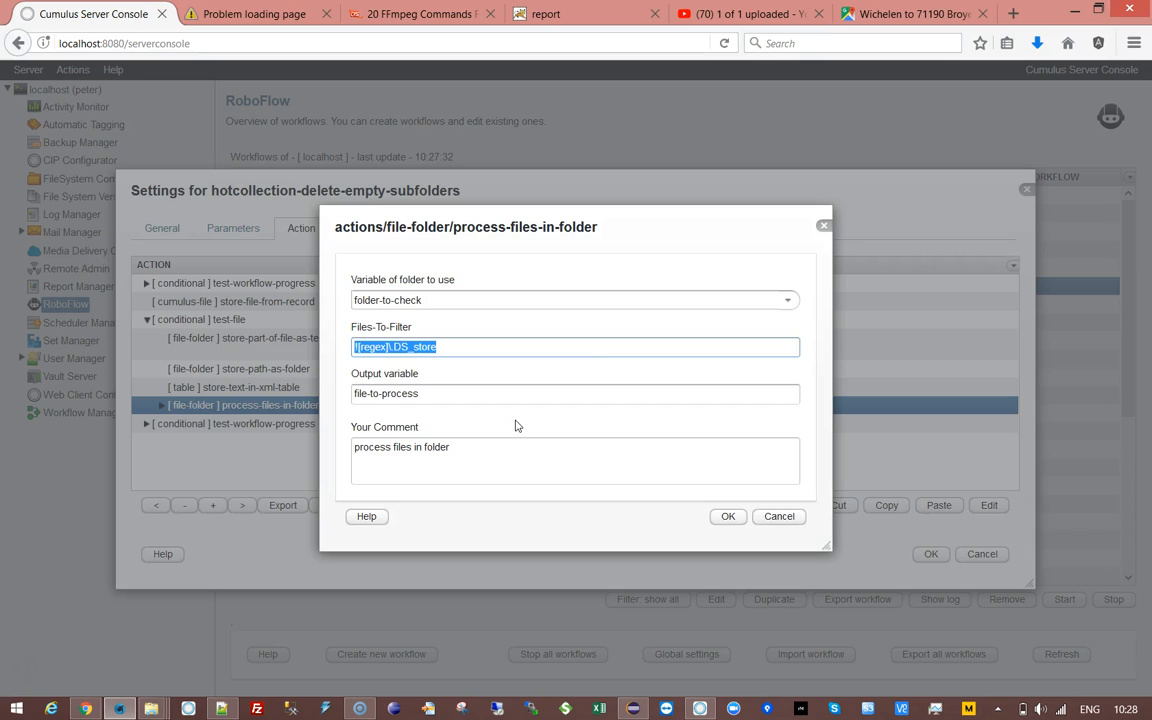
- Extend the Files-To-Filter regex of process-files-in-folder with an alternative for .tmp files and accept the action's settings
{"action": "left_click", "coordinate": [483, 347]}
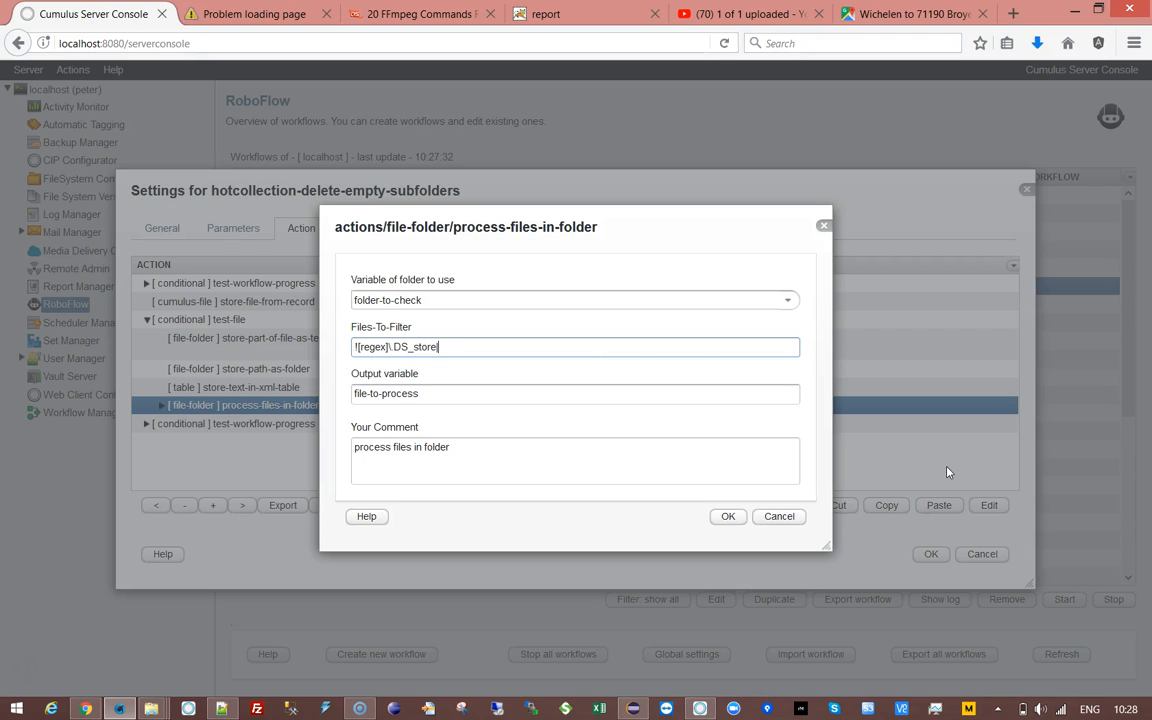
{"action": "type", "text": "|\\."}
{"action": "key", "text": "BackSpace"}
{"action": "type", "text": "+\\.tmp"}
{"action": "left_click", "coordinate": [728, 518]}
{"action": "left_click", "coordinate": [727, 517]}
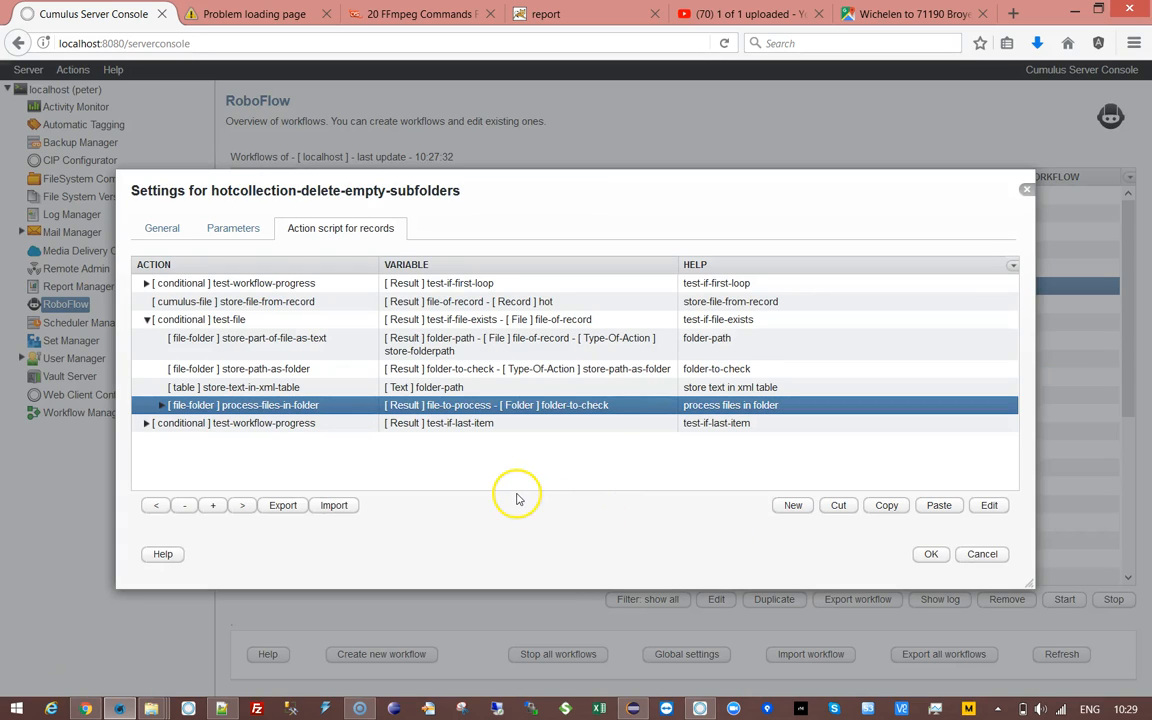
- Check the action nested under process-files-in-folder and save the workflow with the new file filter
{"action": "left_click", "coordinate": [161, 406]}
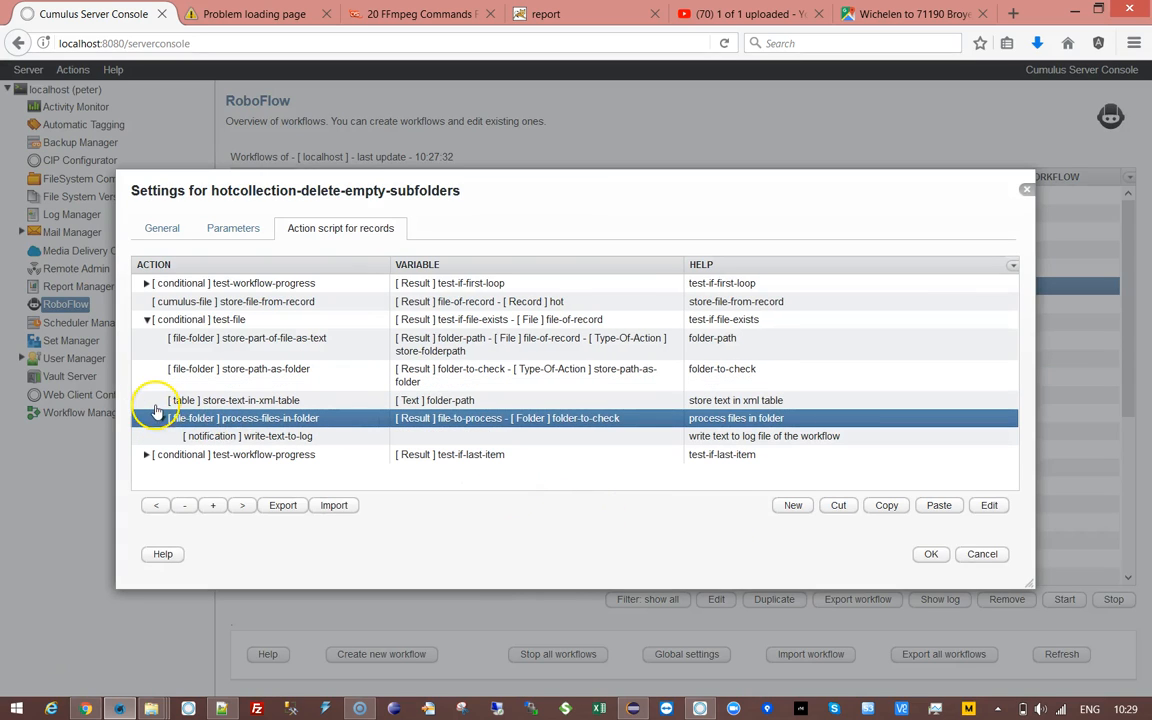
{"action": "left_click", "coordinate": [160, 419]}
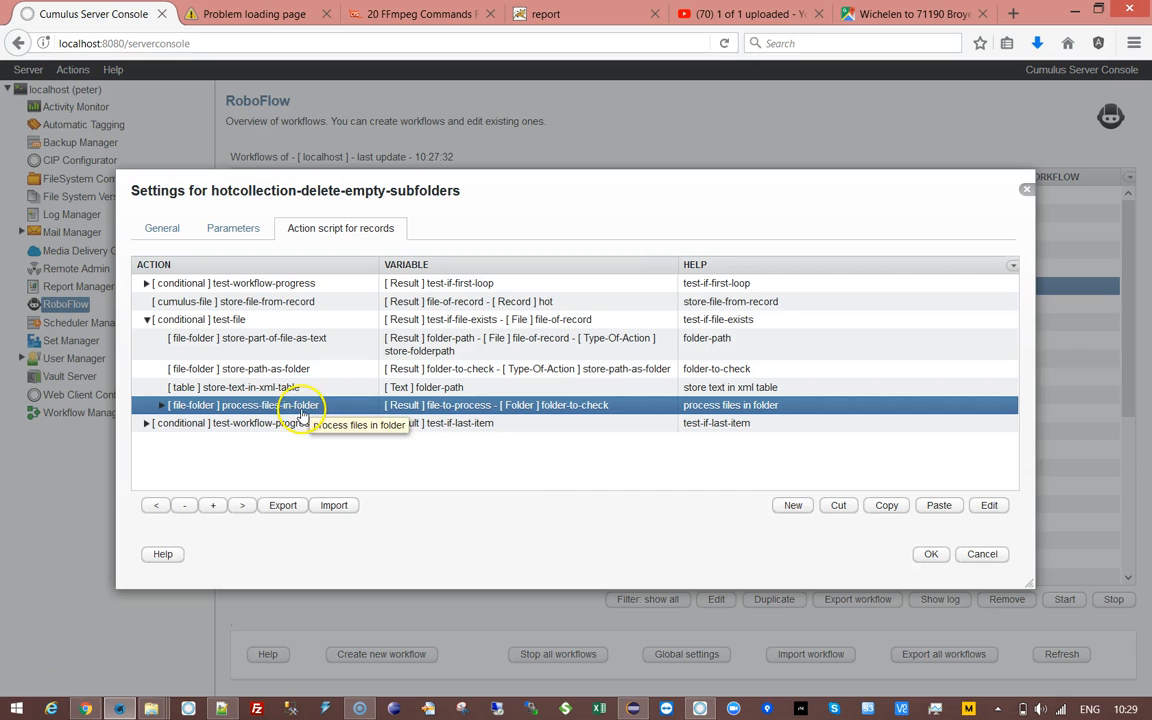
{"action": "left_click", "coordinate": [929, 554]}
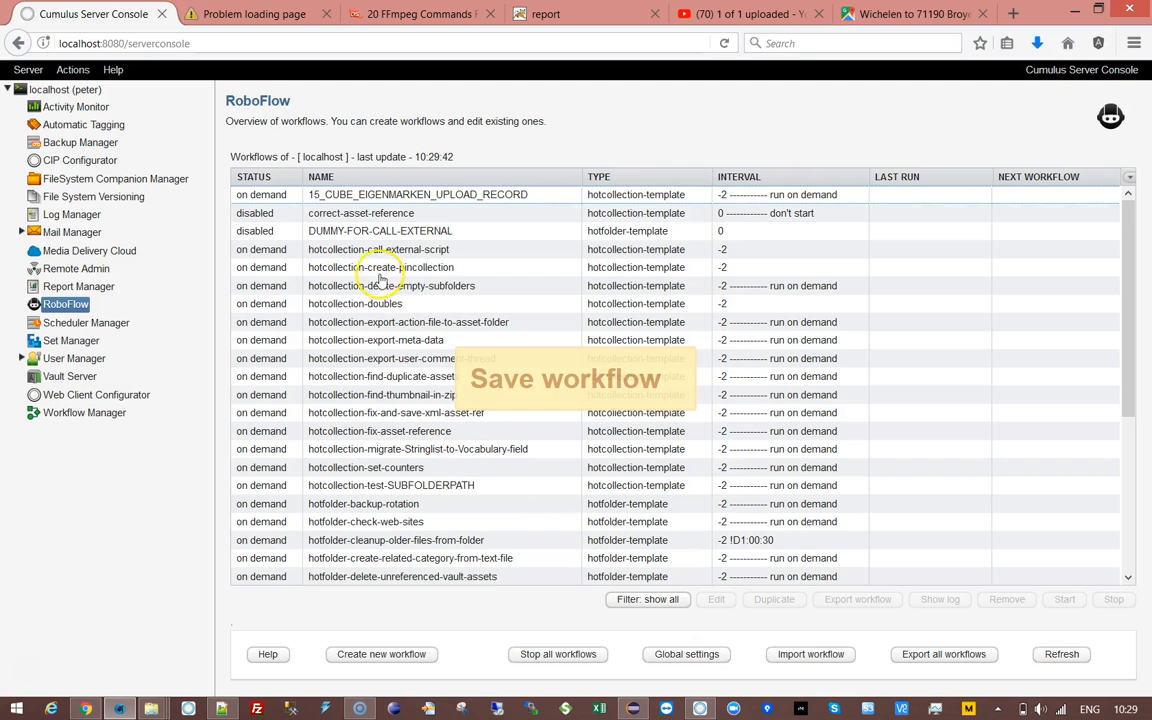
- Set the AllowFileTech parameter of hotcollection-delete-empty-subfolders to true and save the workflow
{"action": "double_click", "coordinate": [369, 287]}
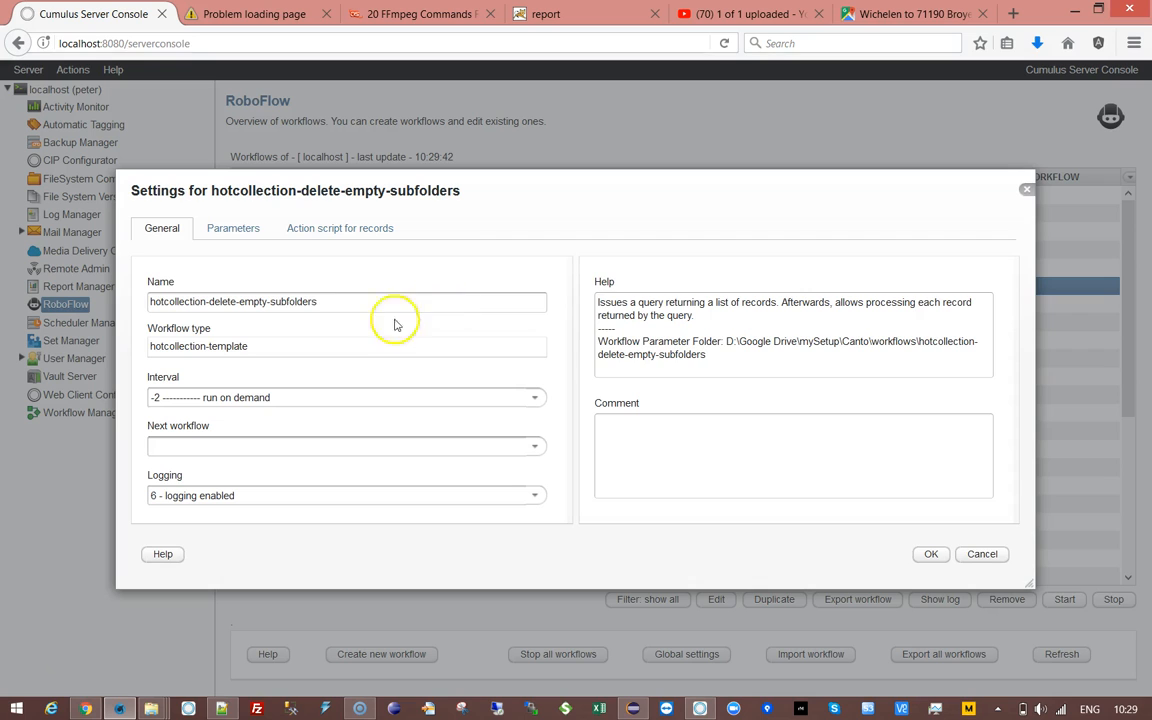
{"action": "left_click", "coordinate": [233, 228]}
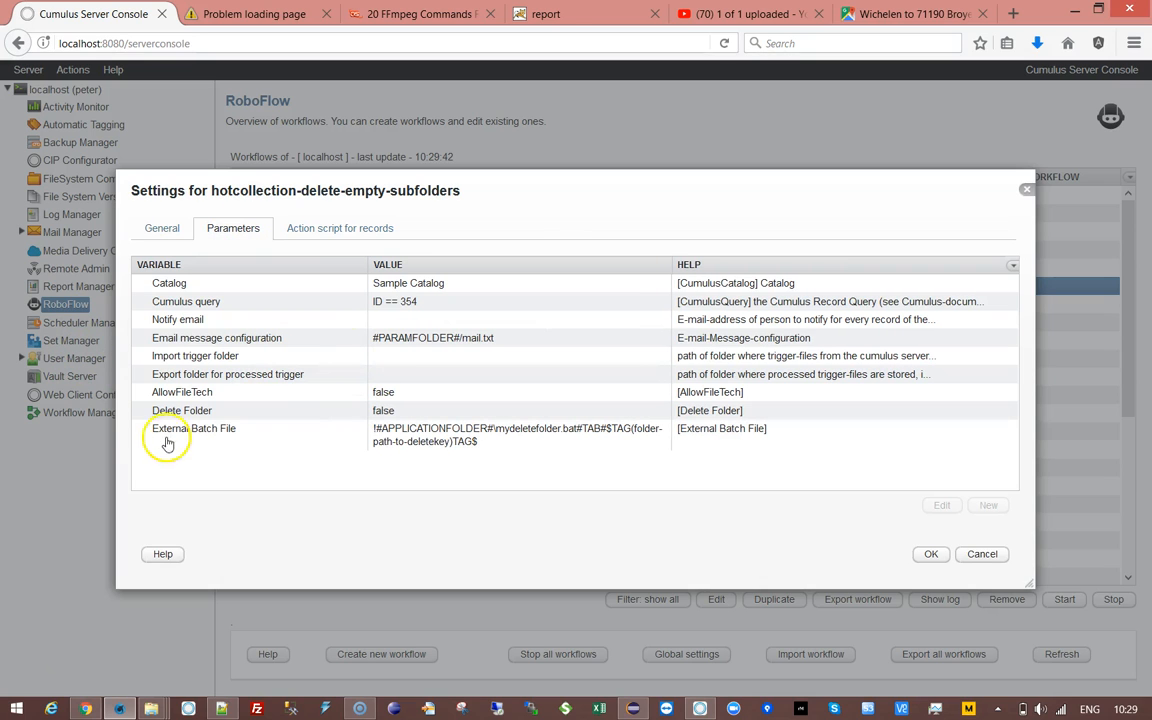
{"action": "left_click", "coordinate": [185, 395]}
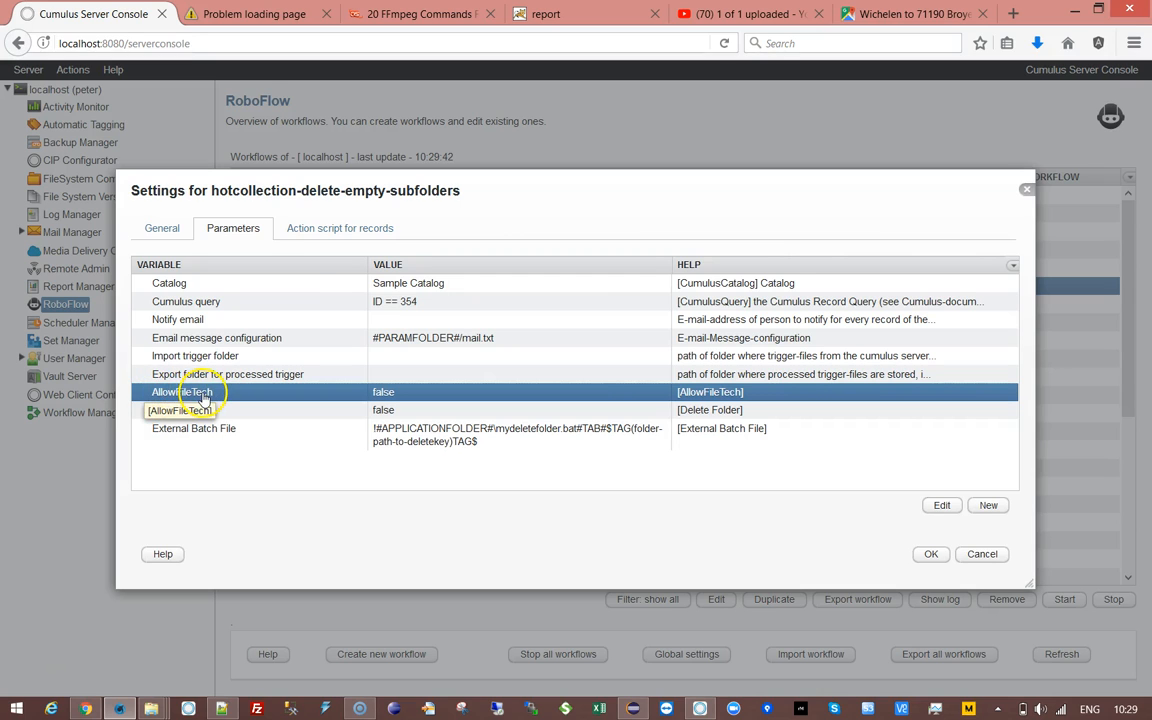
{"action": "double_click", "coordinate": [160, 395]}
{"action": "left_click_drag", "start_coordinate": [376, 351], "coordinate": [314, 343]}
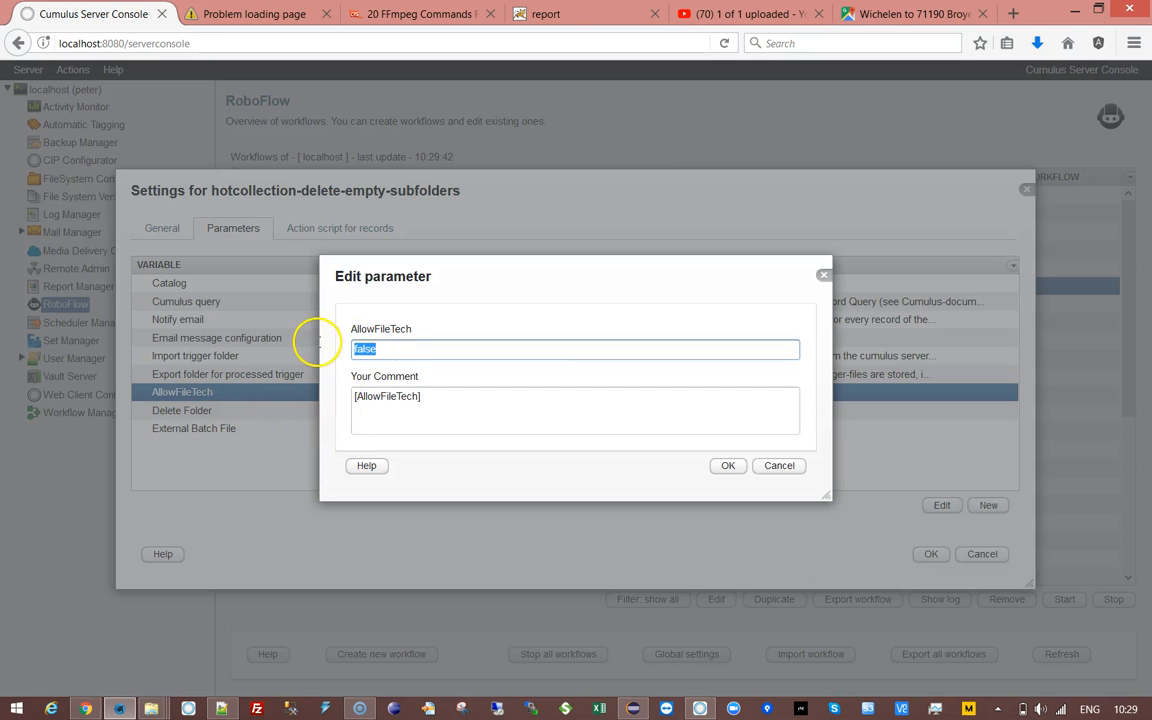
{"action": "type", "text": "true"}
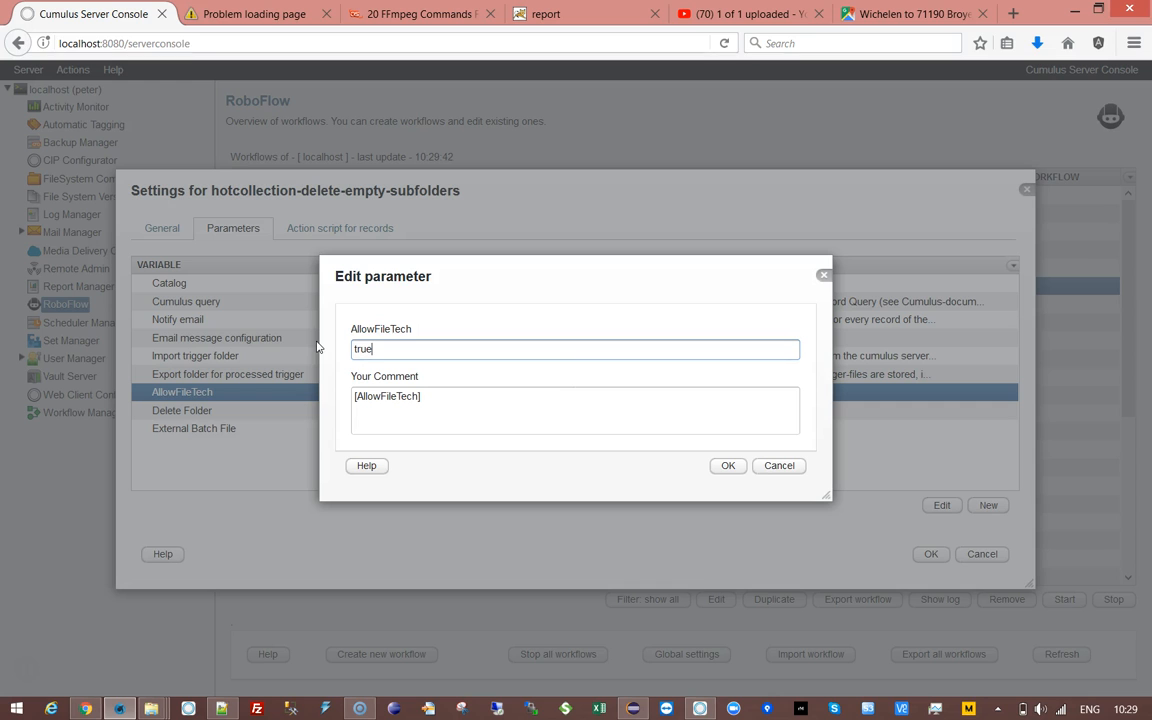
{"action": "left_click", "coordinate": [728, 465]}
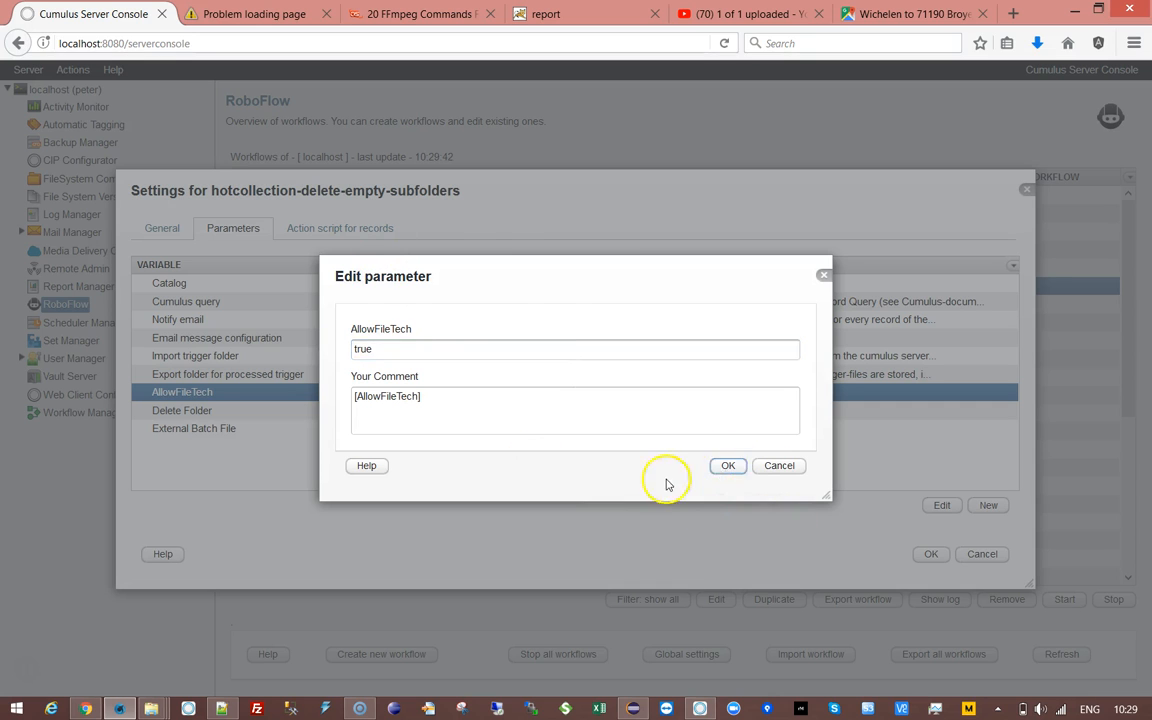
{"action": "left_click", "coordinate": [932, 554]}
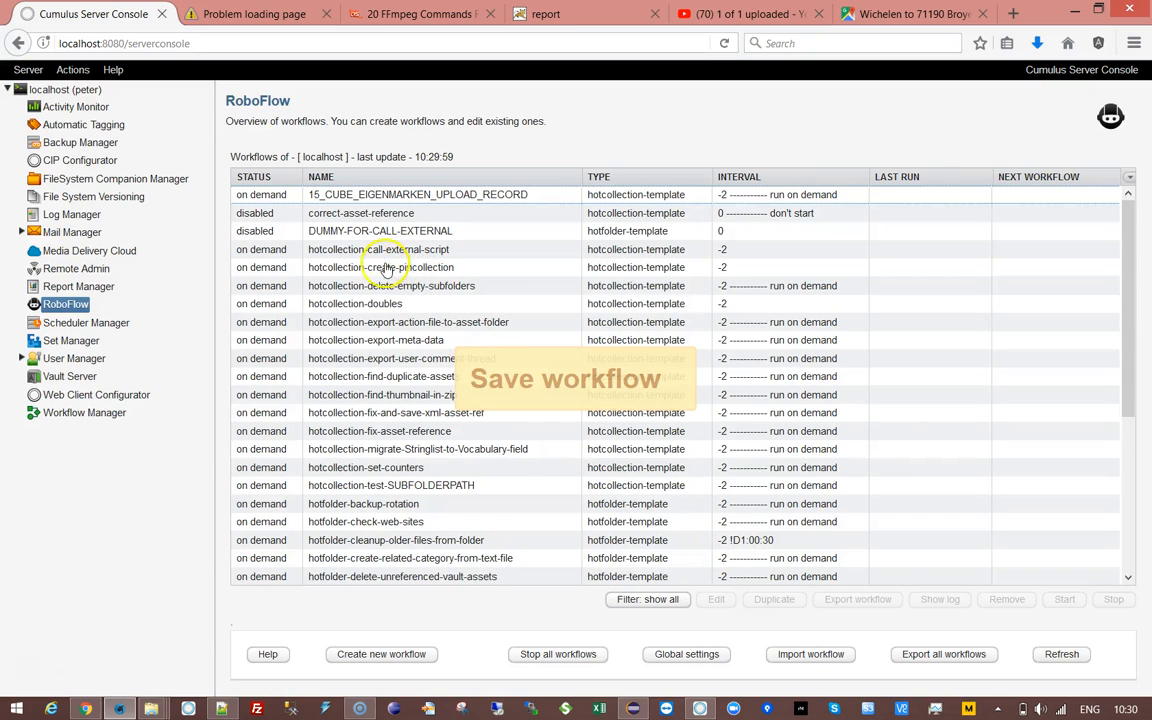
- Start hotcollection-delete-empty-subfolders again and check its log for the .DS_store file entries in sub8 and sub9
{"action": "left_click", "coordinate": [388, 287]}
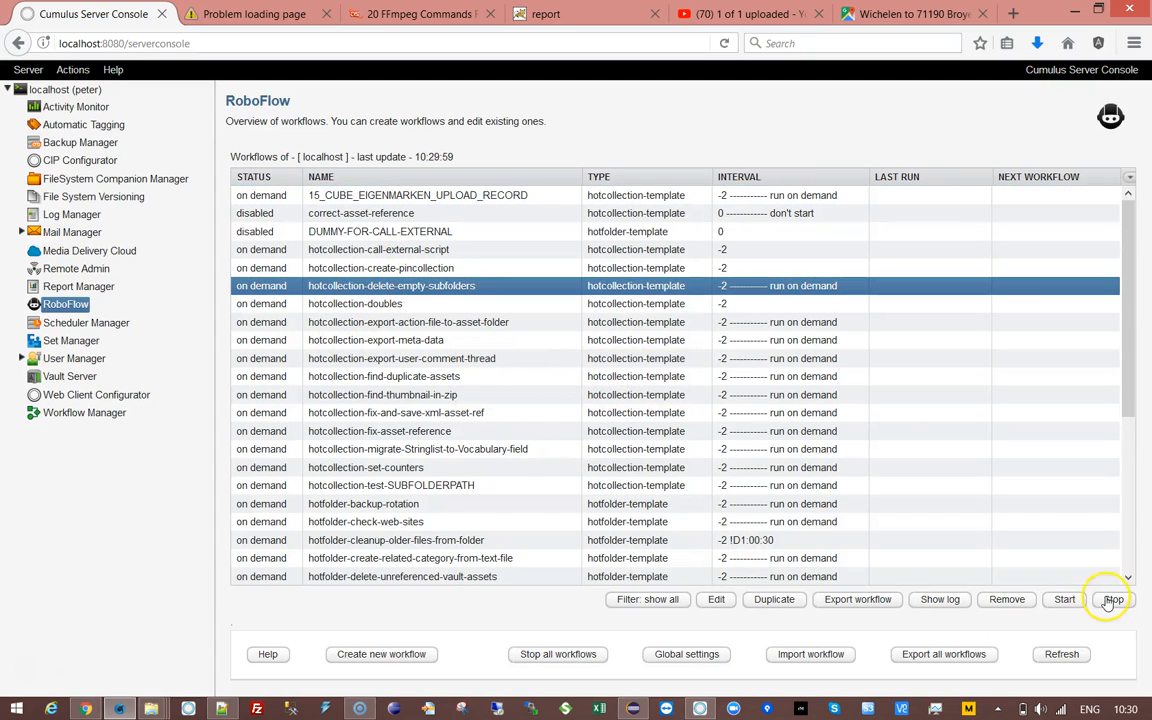
{"action": "left_click", "coordinate": [1062, 599]}
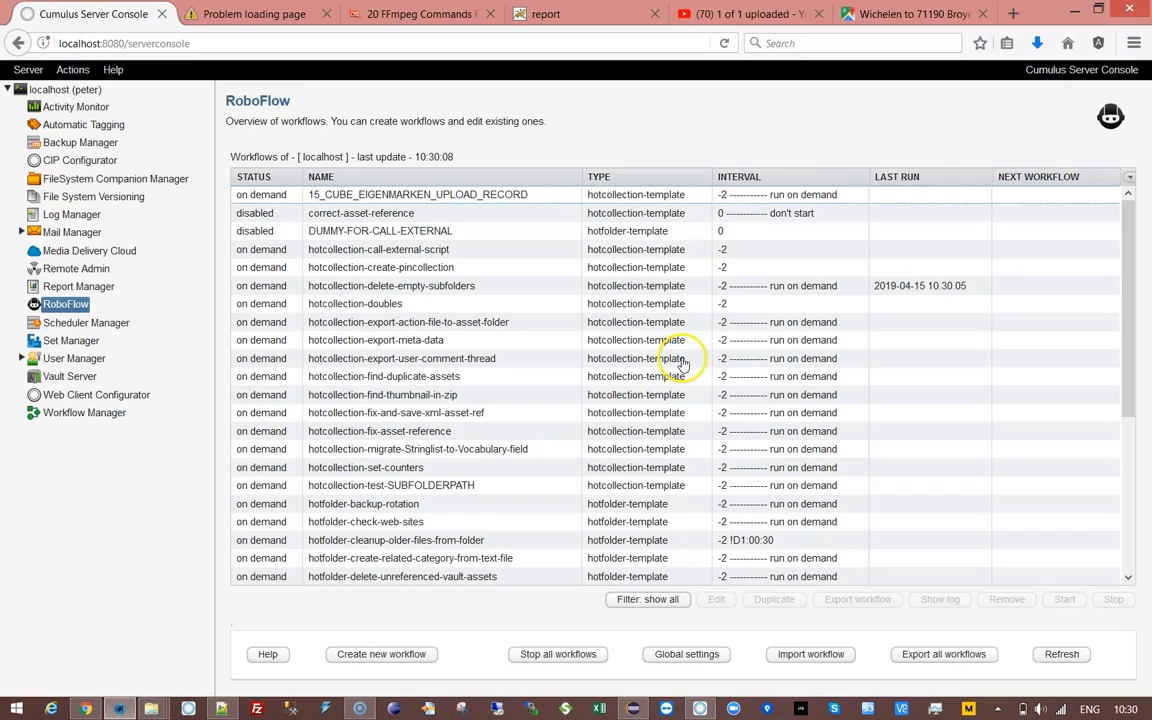
{"action": "left_click", "coordinate": [330, 287]}
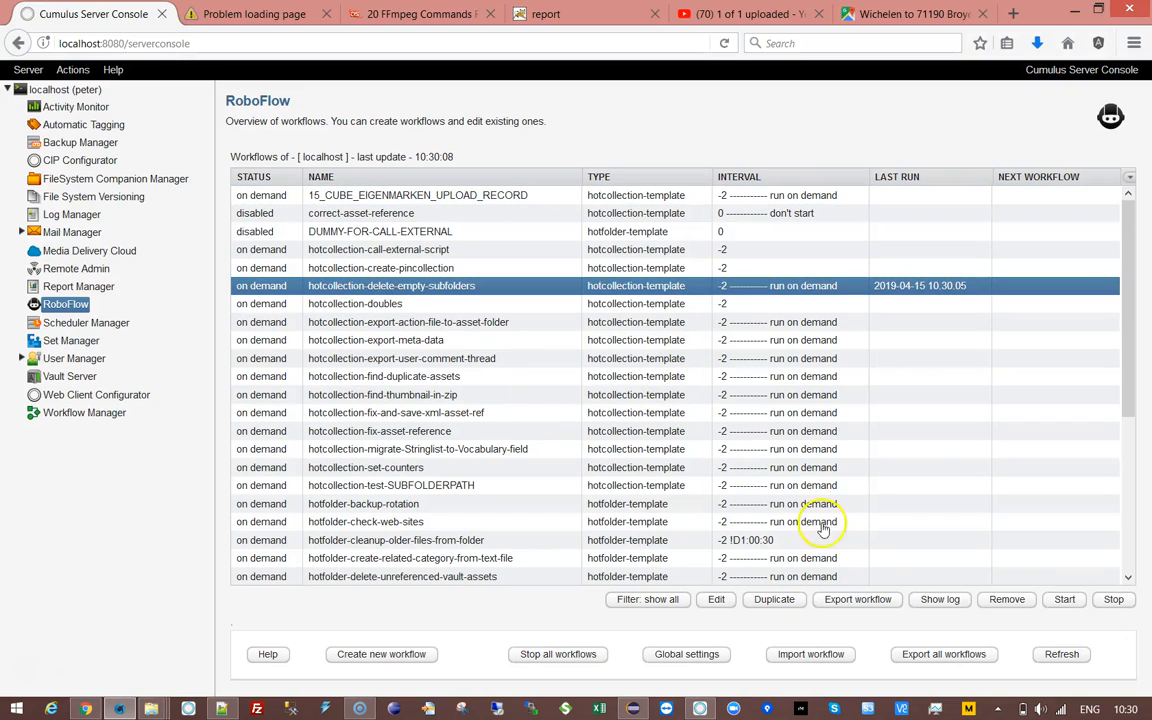
{"action": "left_click", "coordinate": [939, 600]}
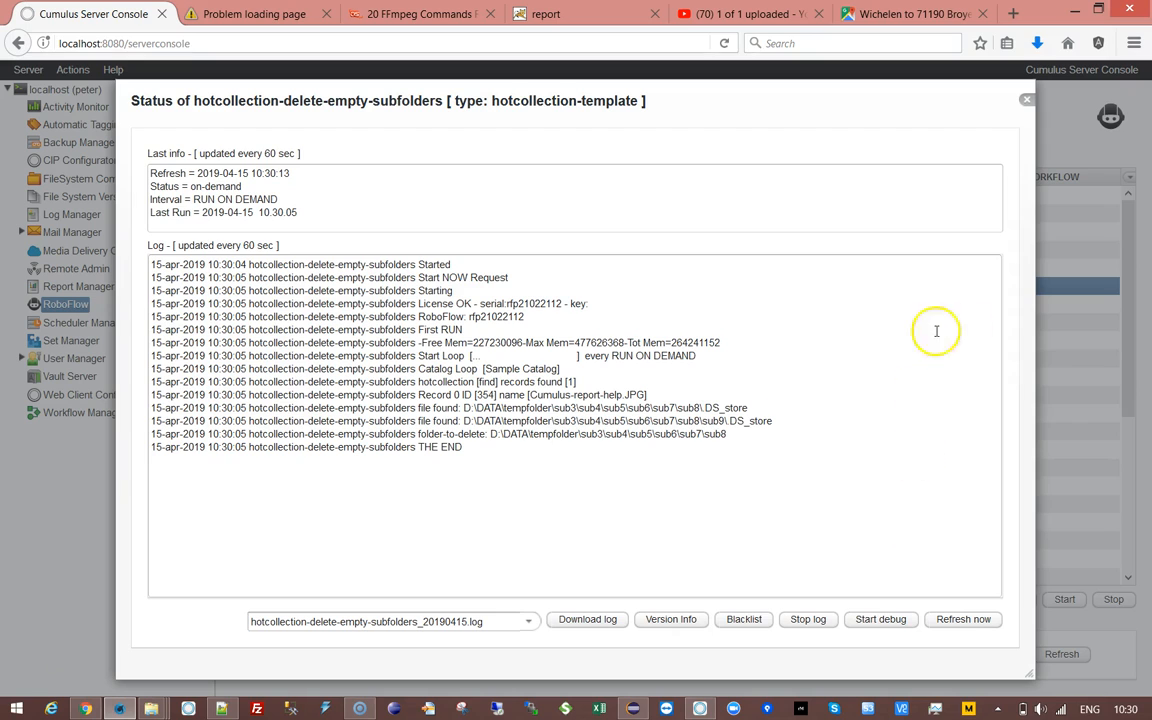
{"action": "left_click_drag", "start_coordinate": [695, 407], "coordinate": [822, 423]}
{"action": "left_click", "coordinate": [822, 423]}
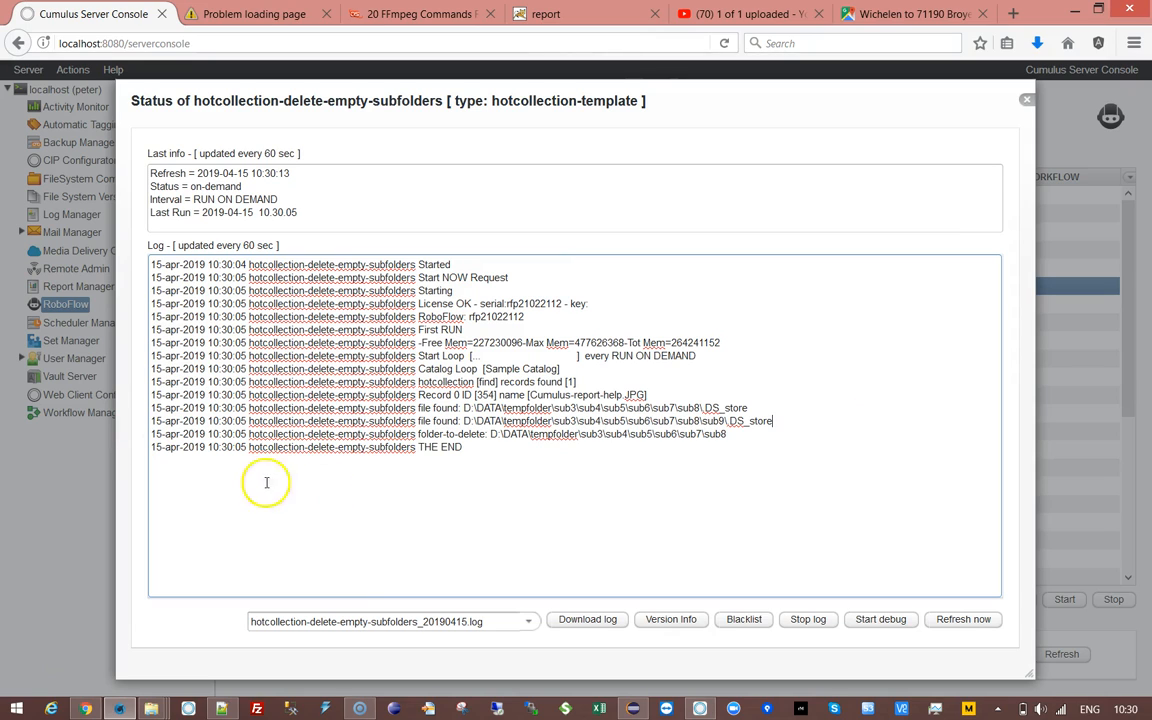
{"action": "right_click", "coordinate": [988, 712]}
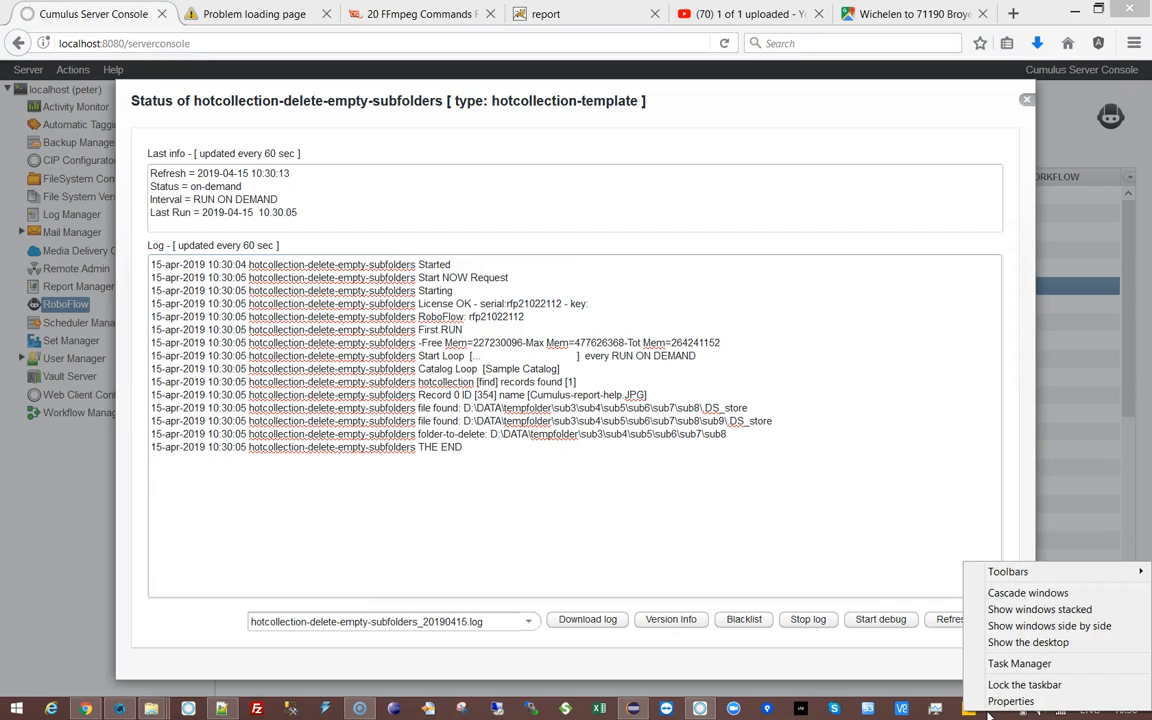
- Look up the Canto RoboFlow service in Windows Services through Task Manager, check its log-on account and close both windows
{"action": "left_click", "coordinate": [1005, 664]}
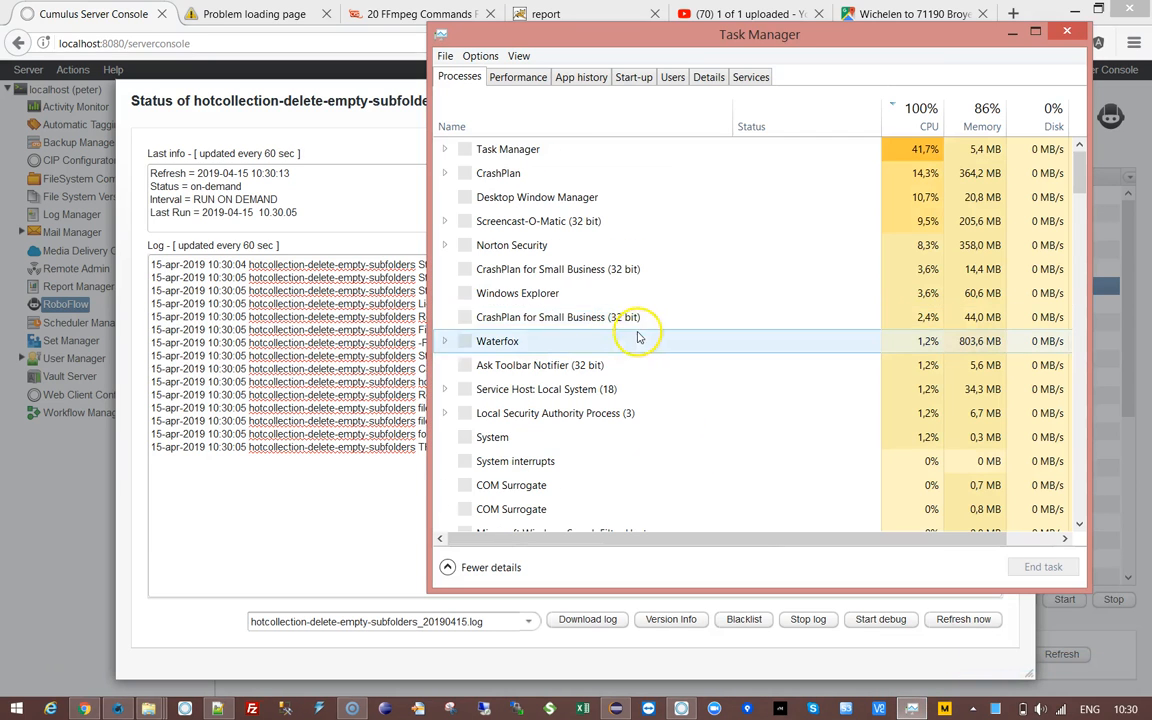
{"action": "left_click", "coordinate": [750, 77]}
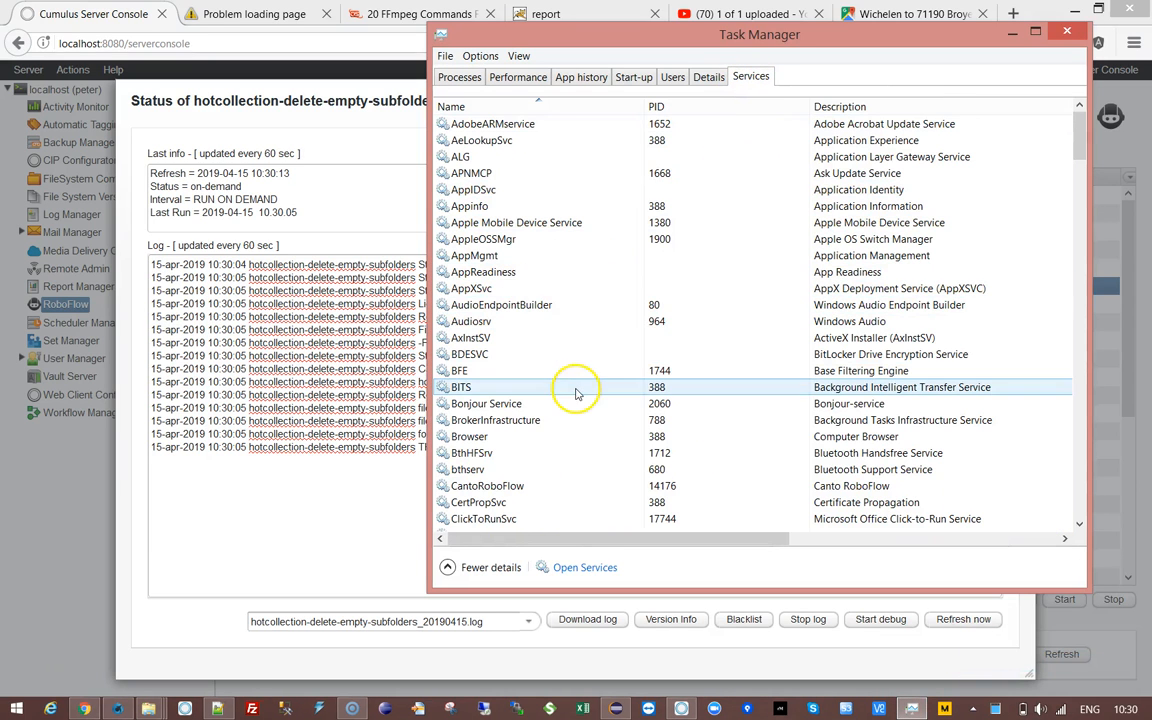
{"action": "left_click", "coordinate": [672, 486]}
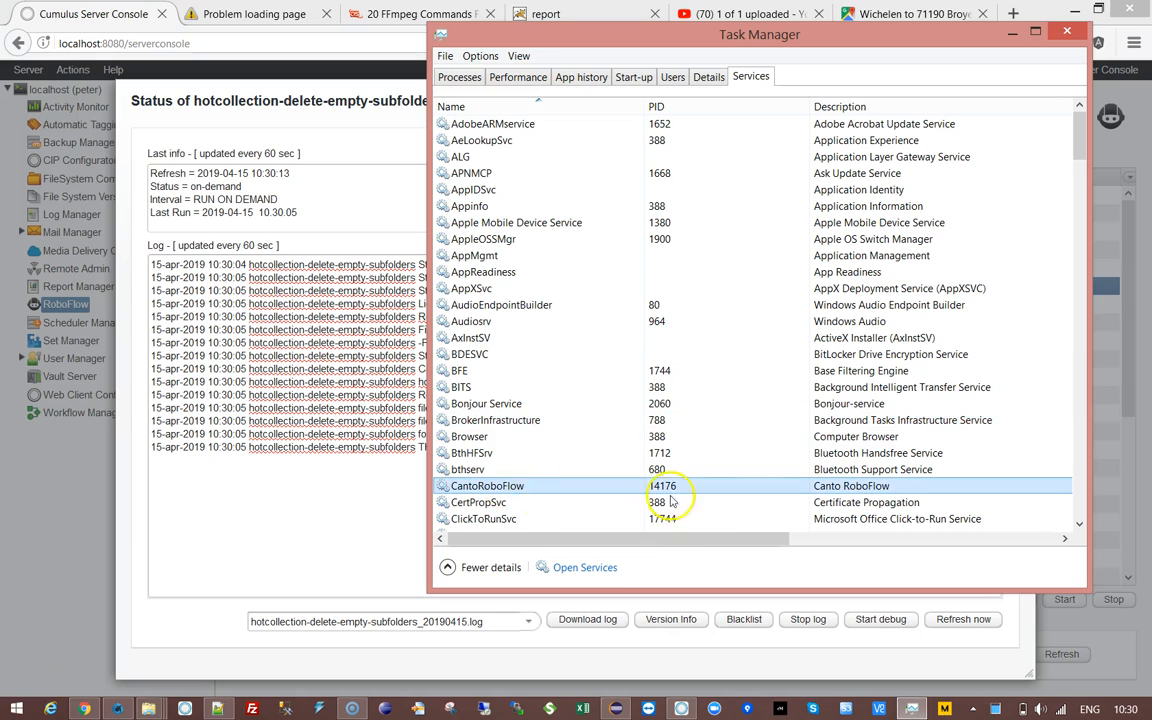
{"action": "left_click", "coordinate": [605, 569]}
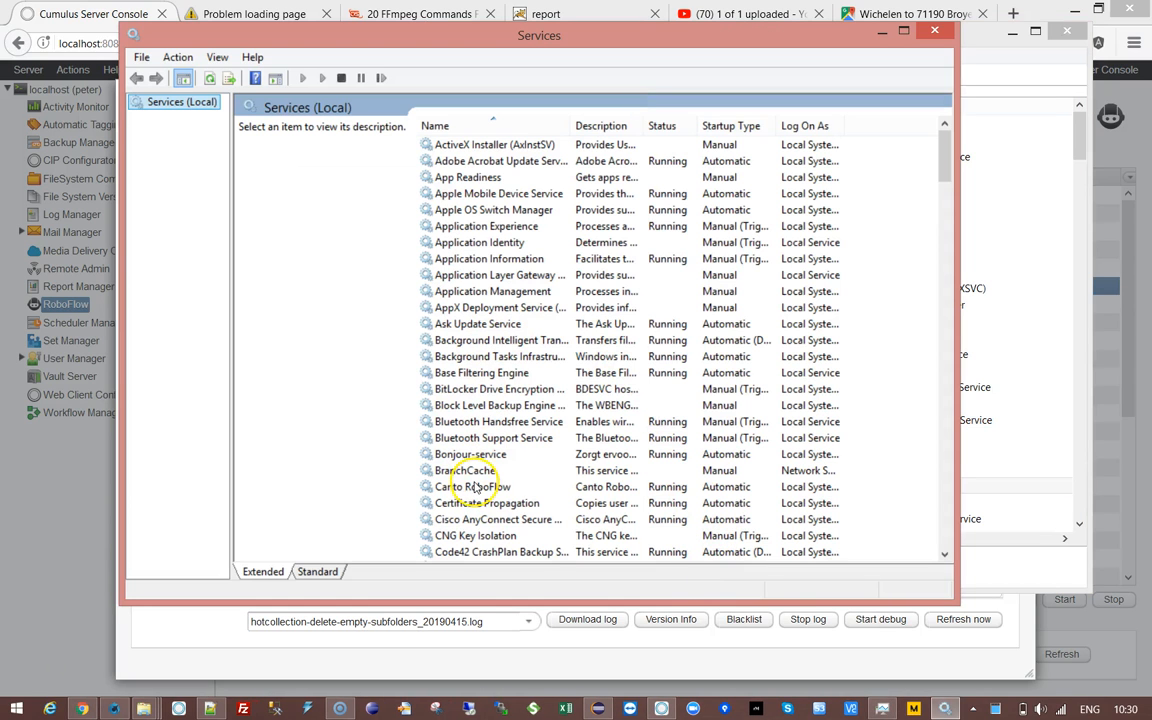
{"action": "left_click", "coordinate": [472, 486]}
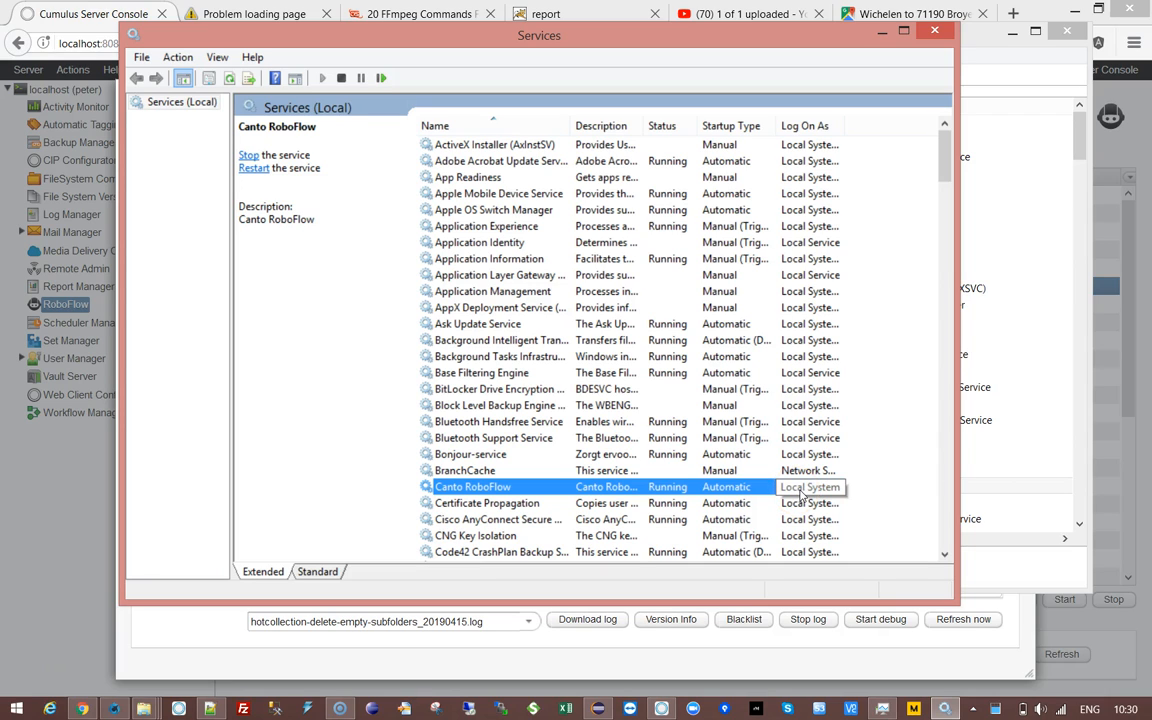
{"action": "left_click", "coordinate": [800, 494]}
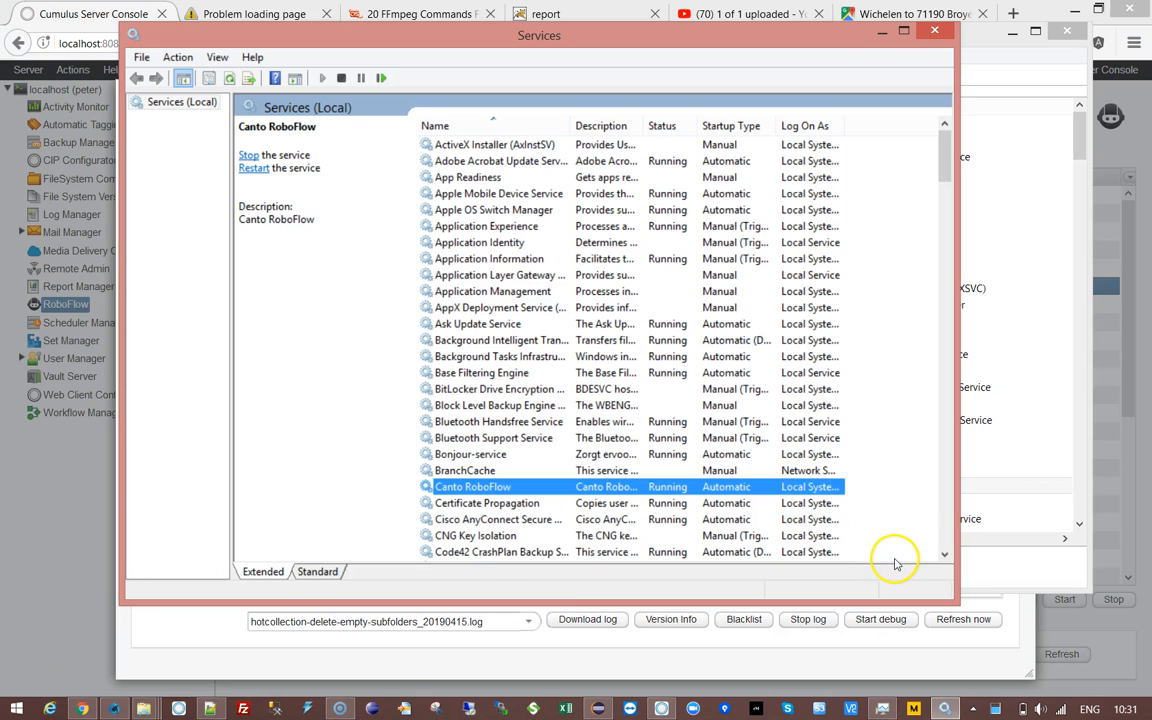
{"action": "left_click", "coordinate": [938, 37]}
{"action": "left_click", "coordinate": [1068, 28]}
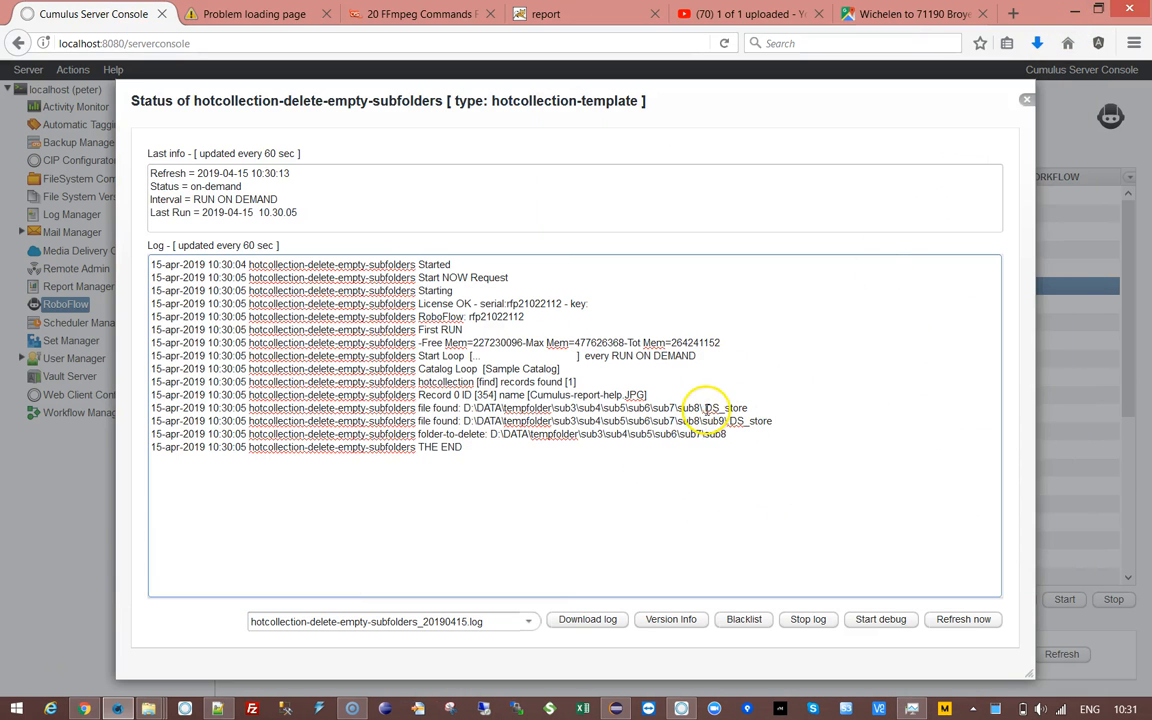
- Review the .DS_store file entries for sub8 and sub9 in the workflow log and close the log
{"action": "left_click_drag", "start_coordinate": [703, 408], "coordinate": [797, 423]}
{"action": "left_click", "coordinate": [728, 421]}
{"action": "left_click", "coordinate": [803, 423]}
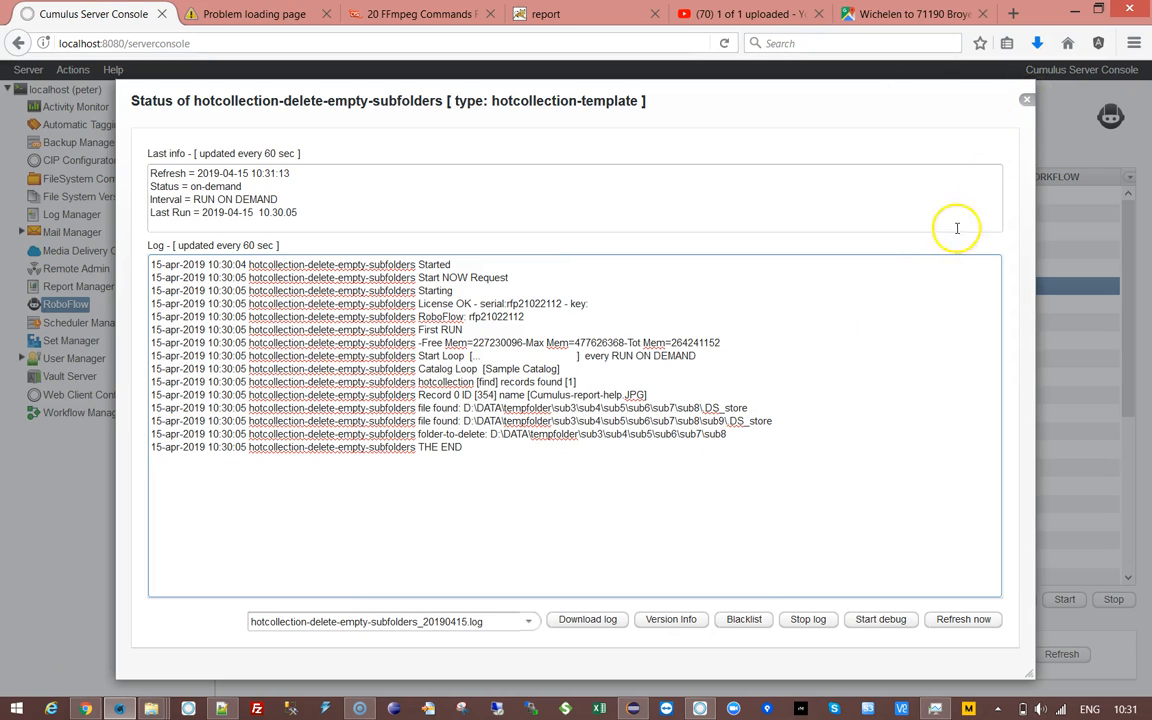
{"action": "left_click", "coordinate": [1026, 99]}
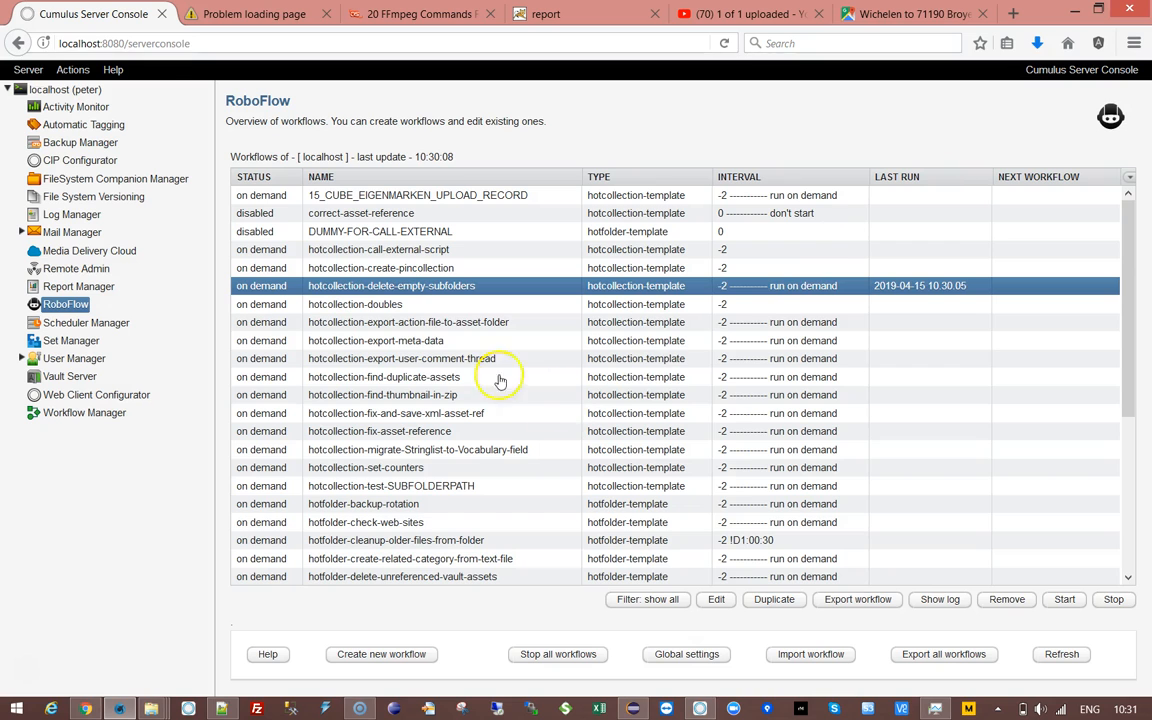
- Open the record action script of hotcollection-delete-empty-subfolders and examine the store-empty-xml-table action nested under test-if-first-loop
{"action": "double_click", "coordinate": [411, 285]}
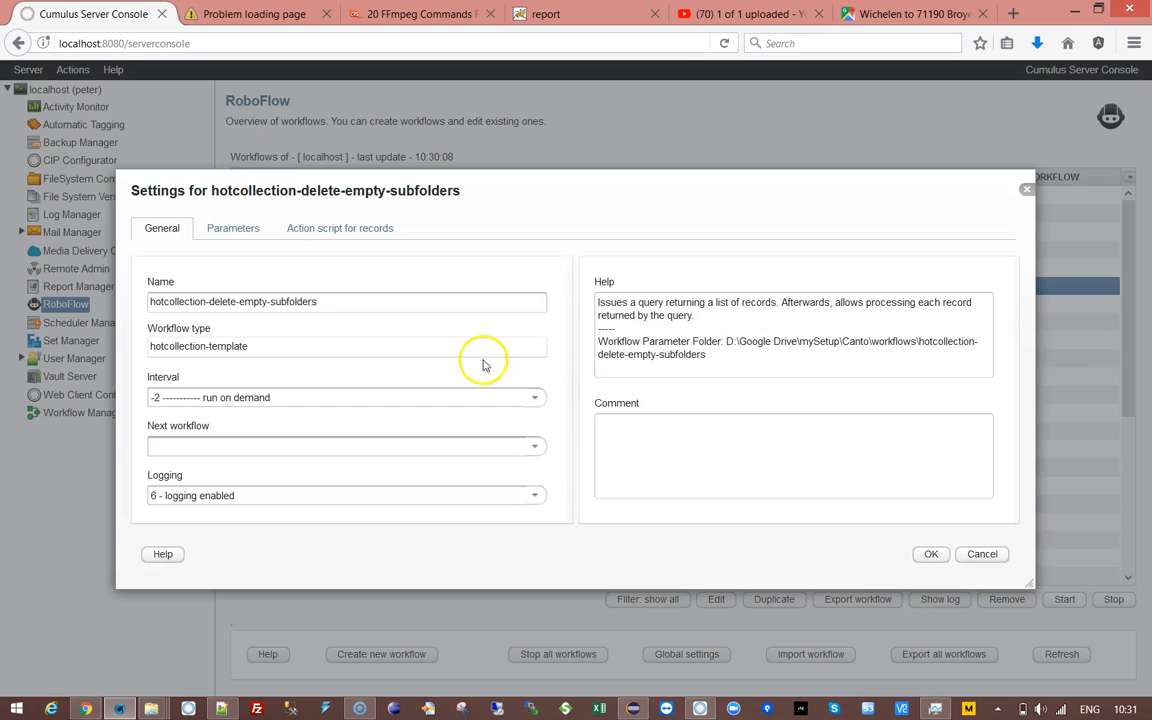
{"action": "left_click", "coordinate": [238, 232]}
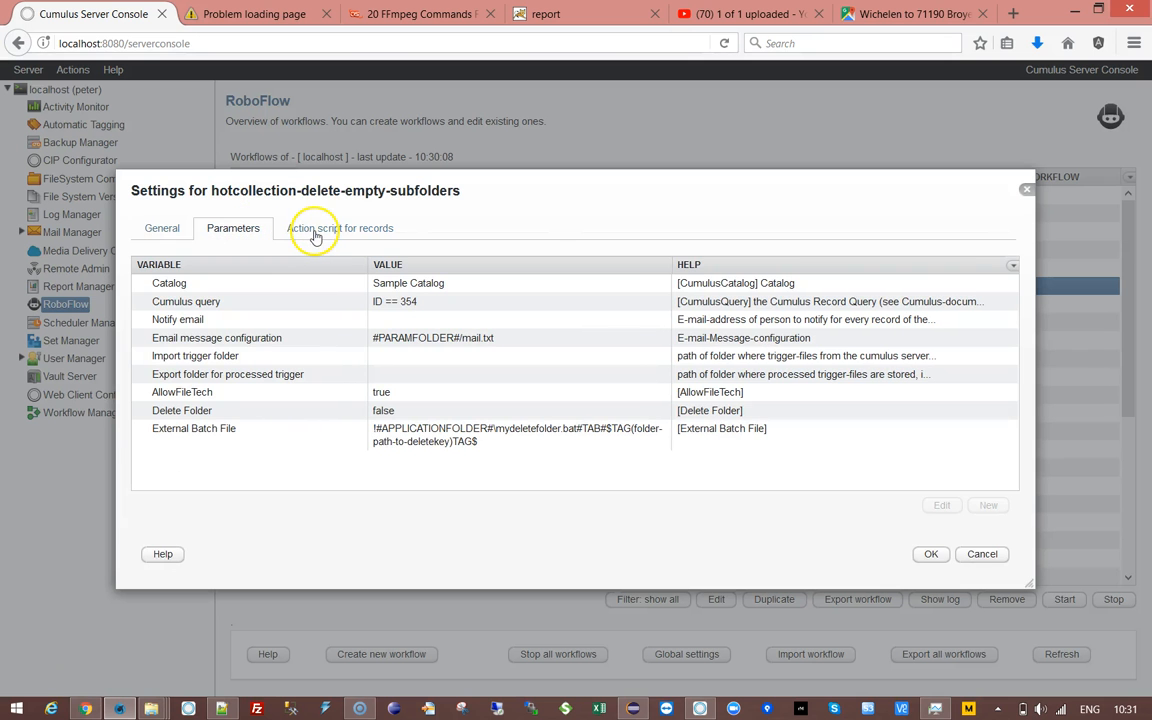
{"action": "left_click", "coordinate": [316, 232]}
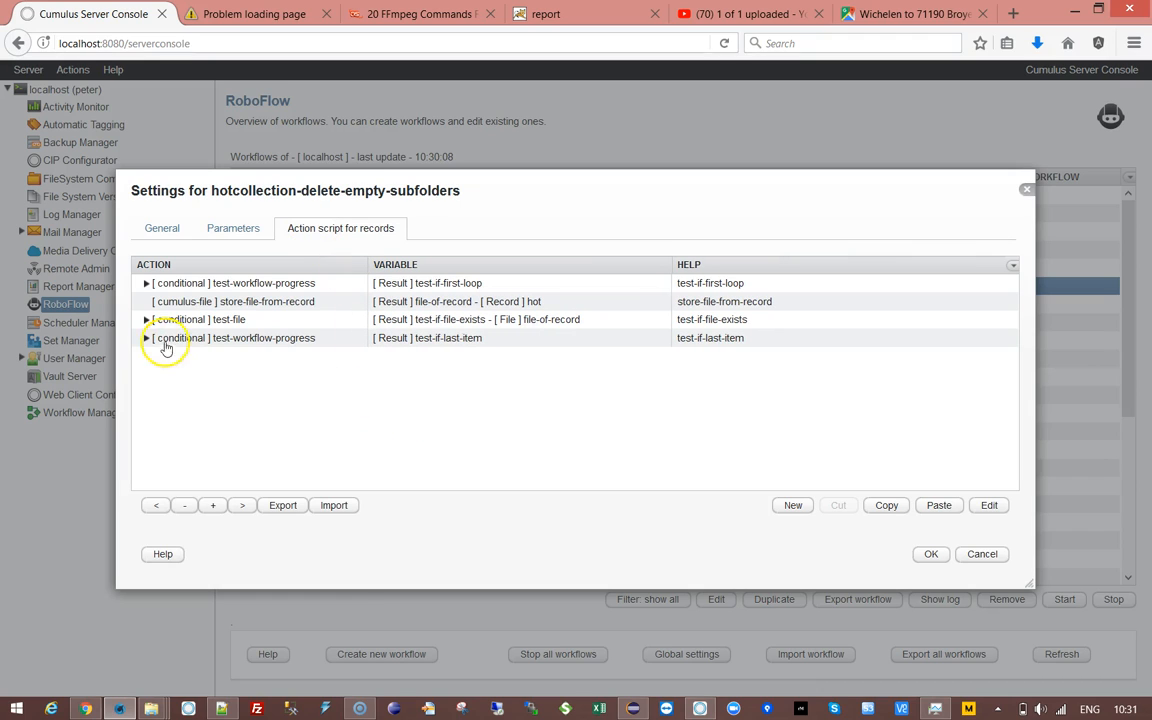
{"action": "left_click", "coordinate": [265, 338]}
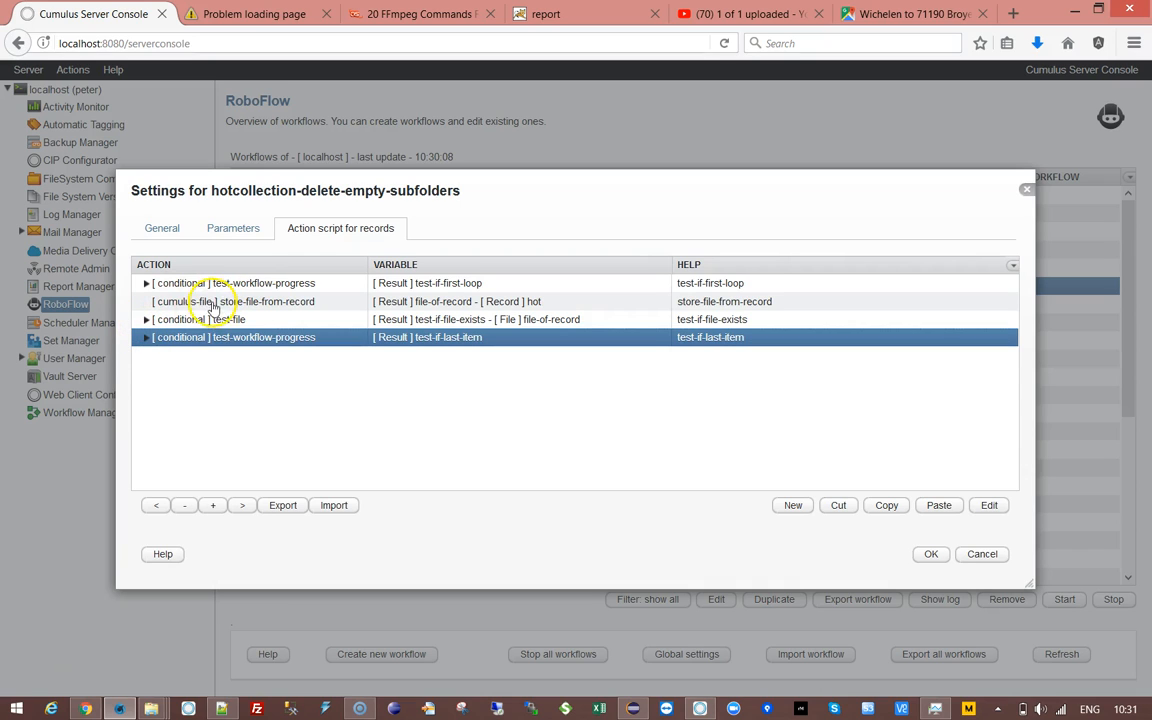
{"action": "left_click", "coordinate": [140, 284]}
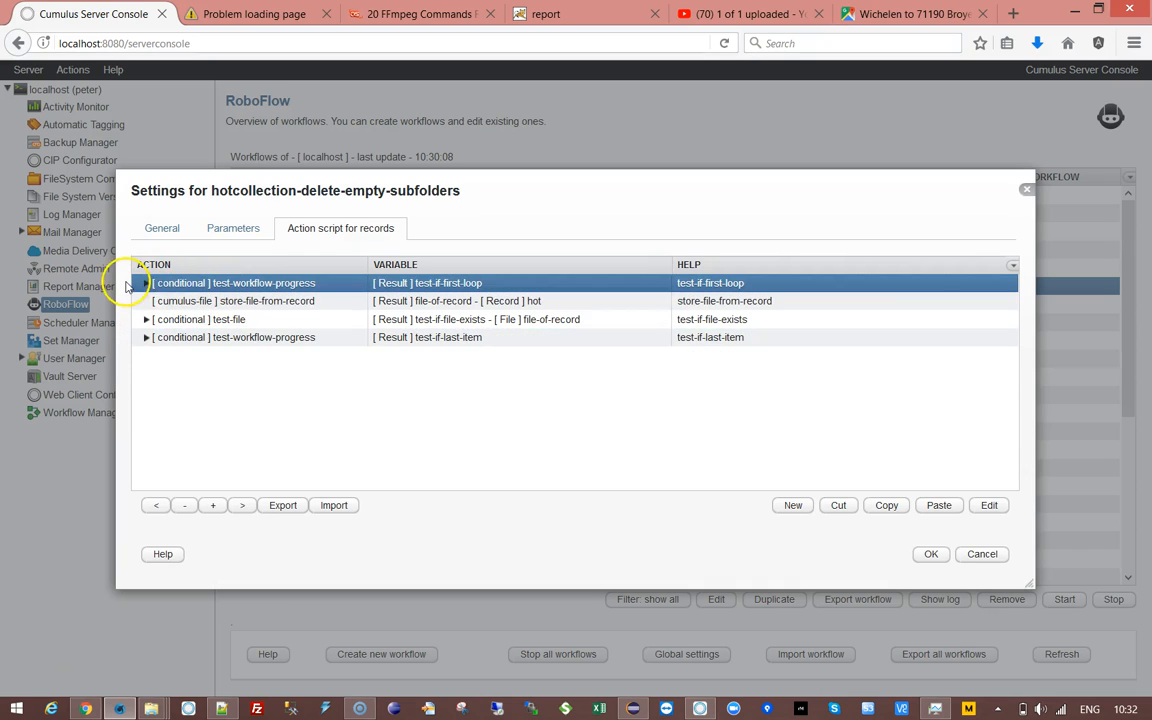
{"action": "left_click", "coordinate": [147, 284]}
{"action": "left_click", "coordinate": [228, 300]}
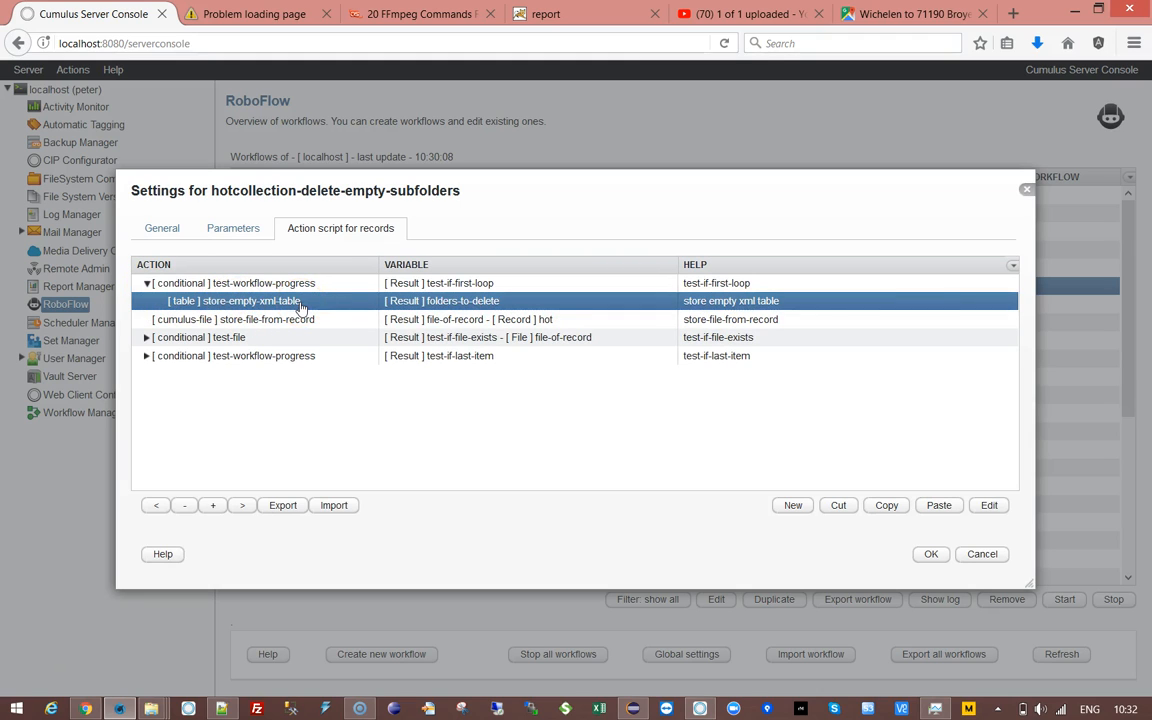
- Expand the test-file condition and inspect the table, text variable and Key-Value settings of store-text-in-xml-table without changing them
{"action": "left_click", "coordinate": [230, 339]}
{"action": "left_click", "coordinate": [147, 337]}
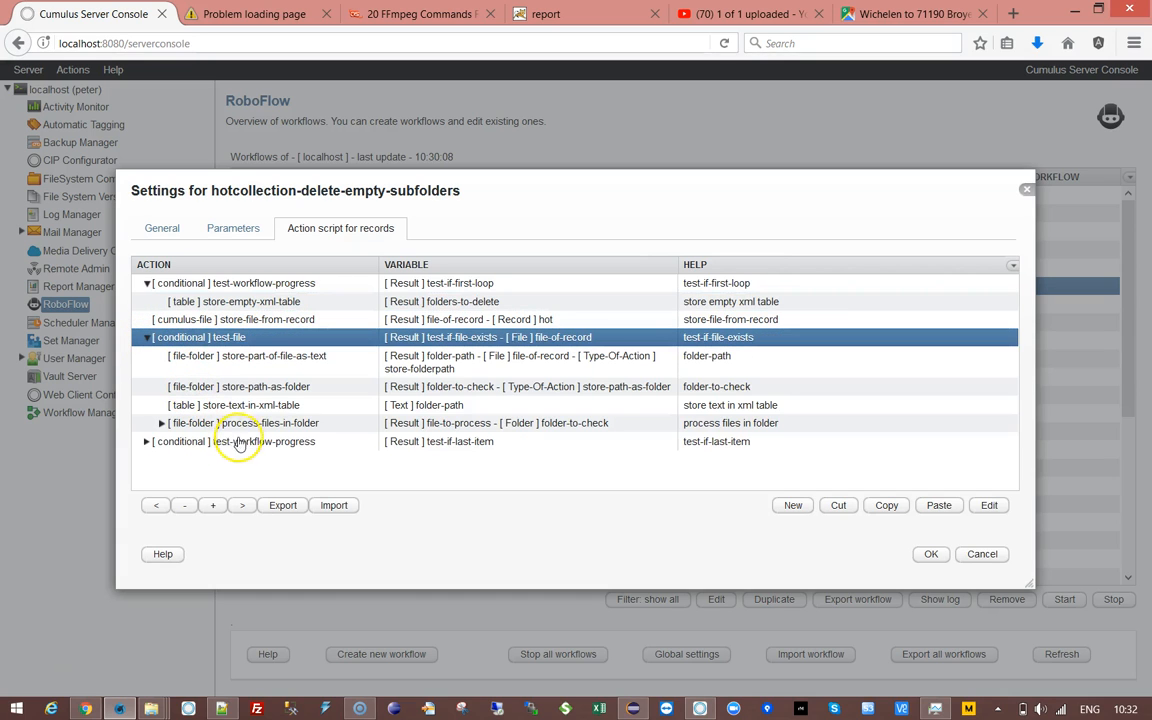
{"action": "left_click", "coordinate": [252, 408]}
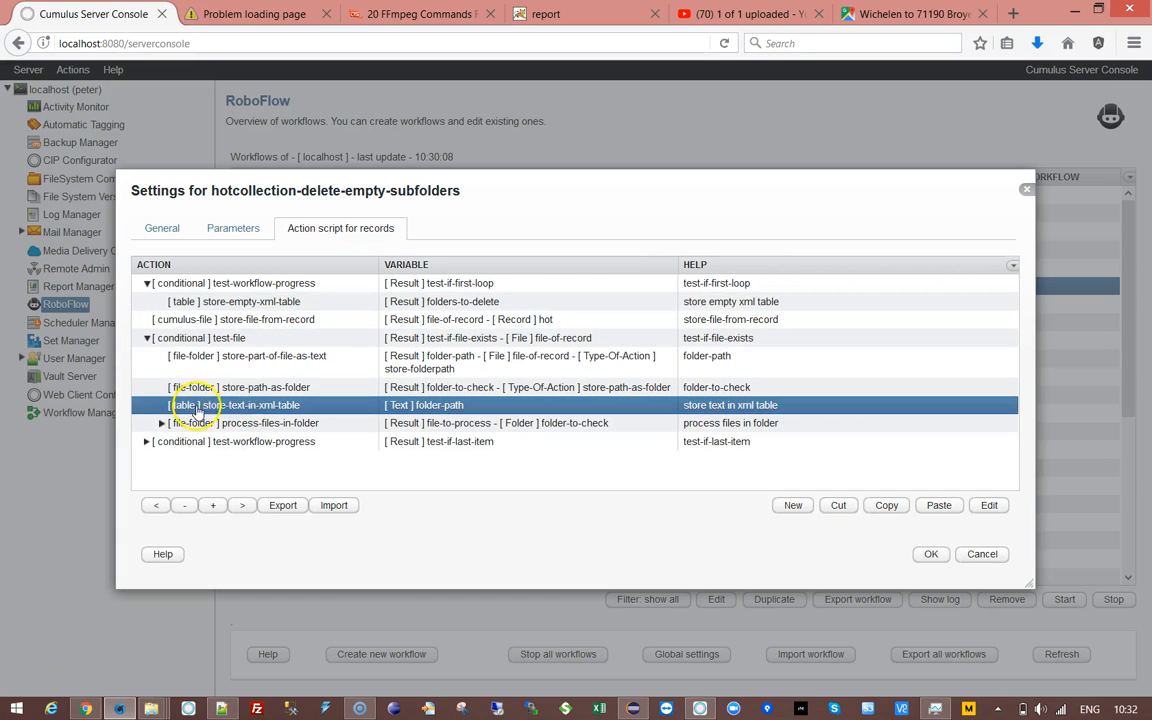
{"action": "left_click", "coordinate": [250, 387]}
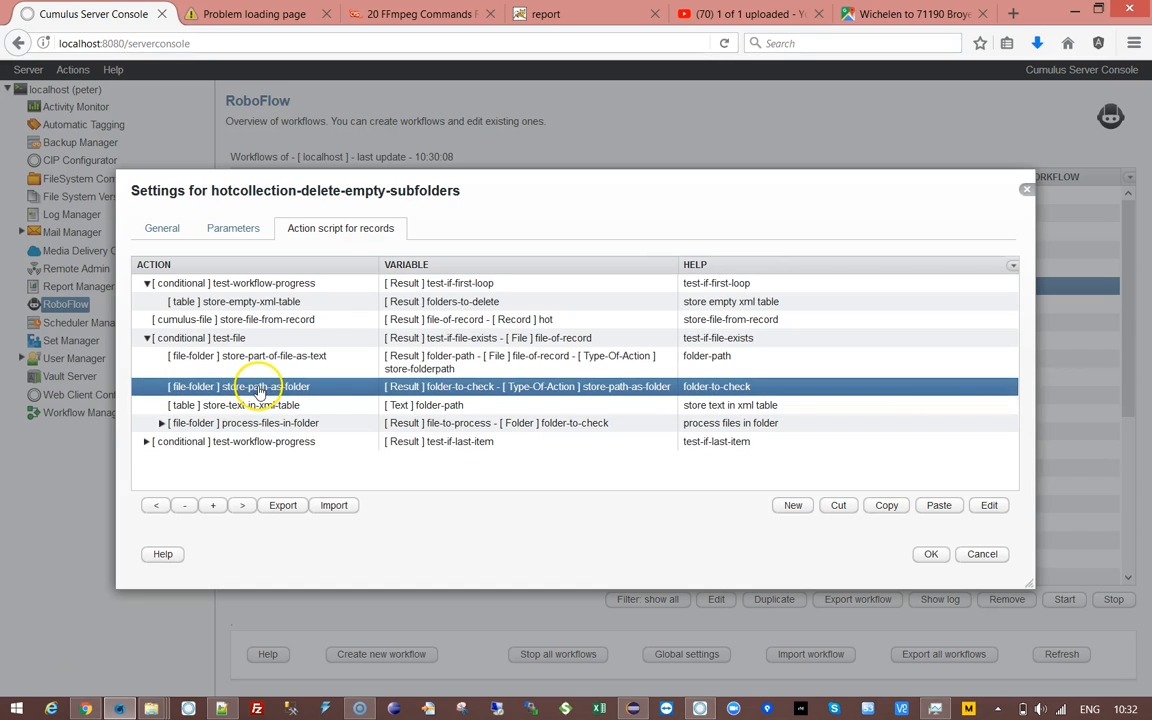
{"action": "double_click", "coordinate": [247, 407]}
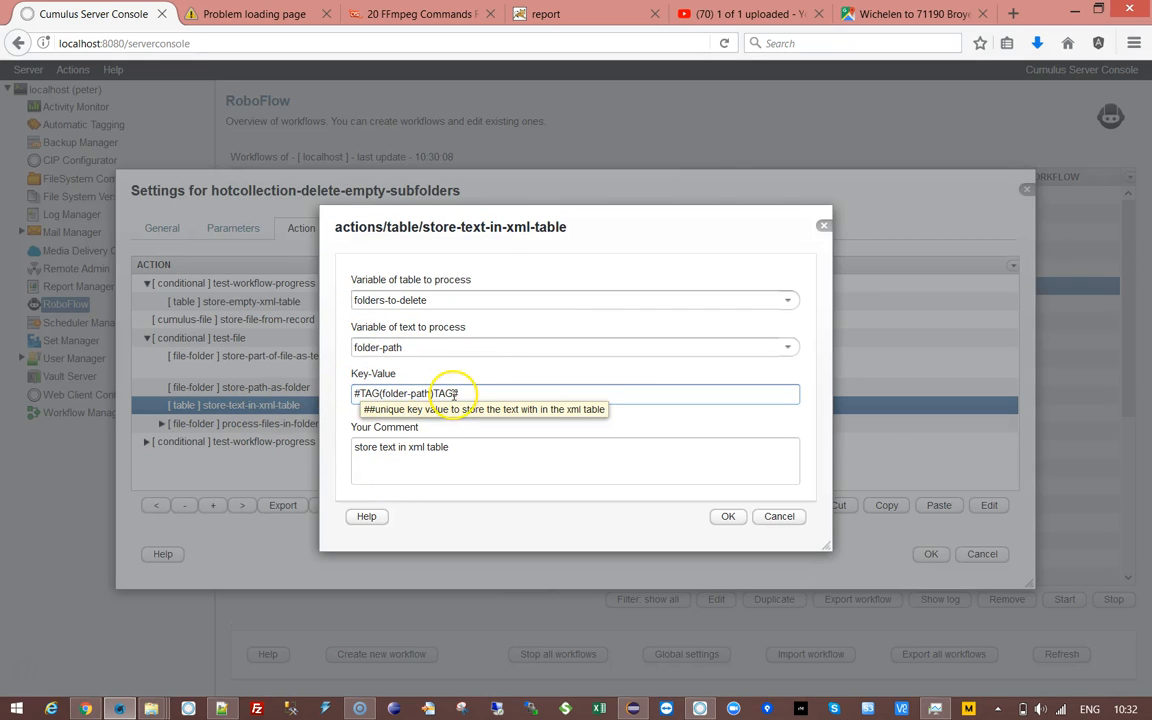
{"action": "left_click", "coordinate": [779, 516]}
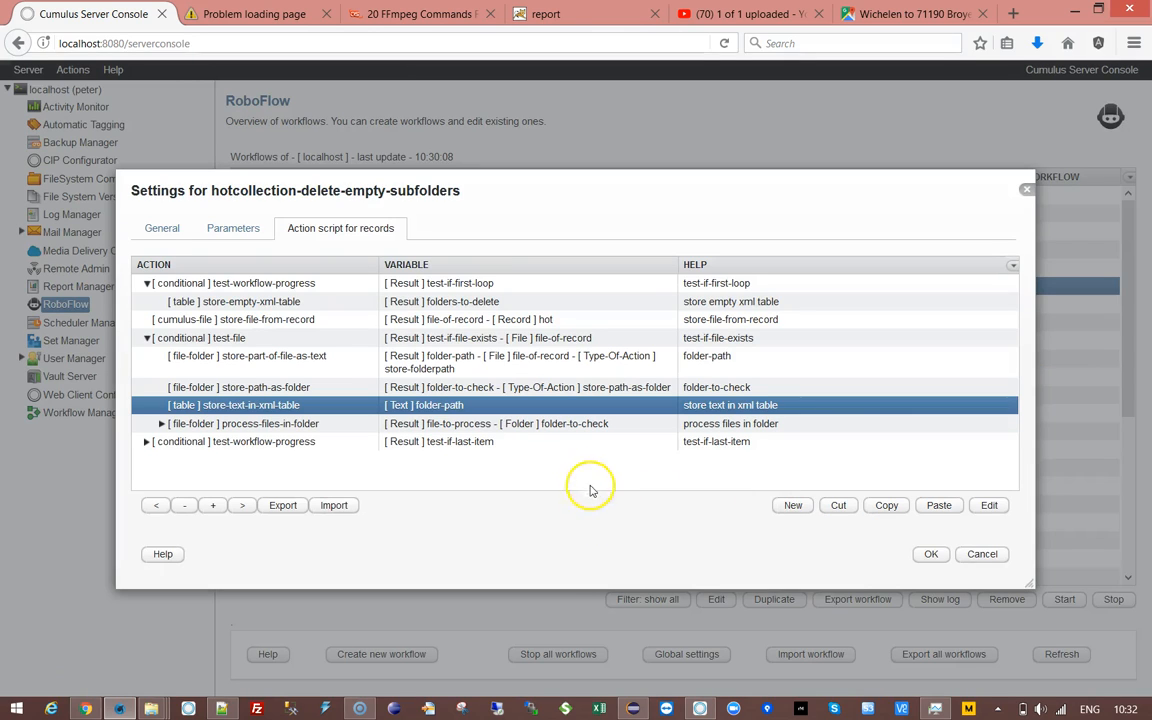
- Expand test-if-last-item and its process-rows-from-table action, and inspect the Text-To-Log setting of write-text-to-log without changing it
{"action": "left_click", "coordinate": [180, 444]}
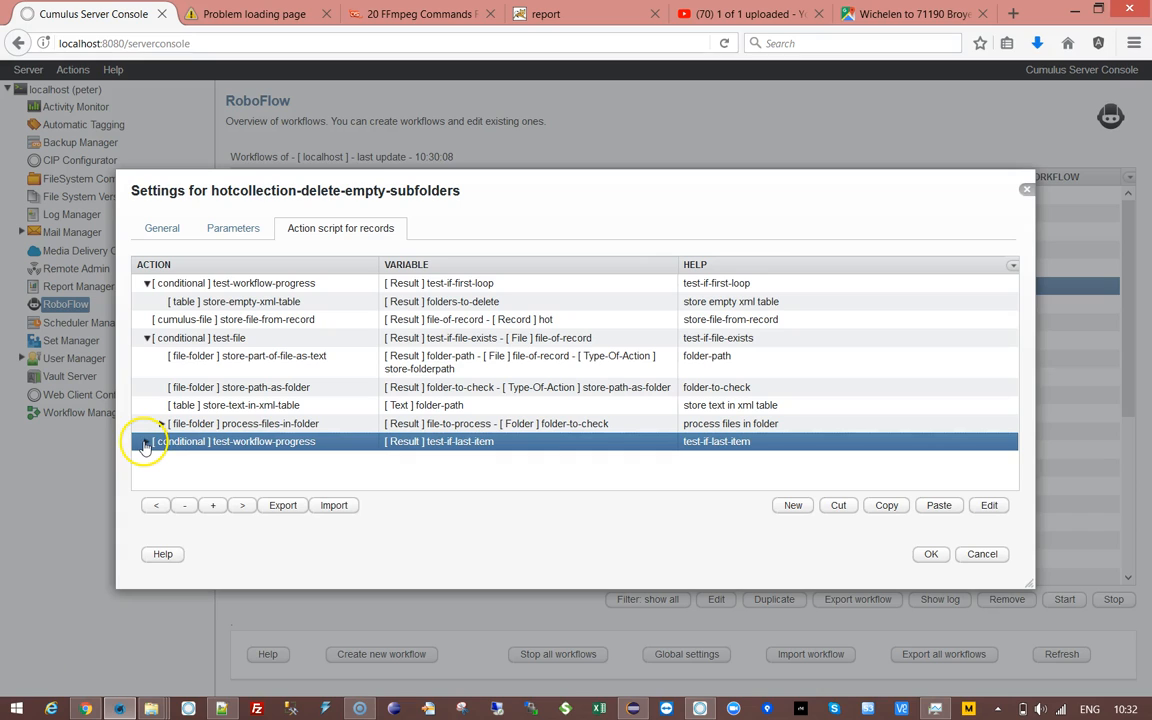
{"action": "left_click", "coordinate": [145, 445]}
{"action": "left_click", "coordinate": [240, 462]}
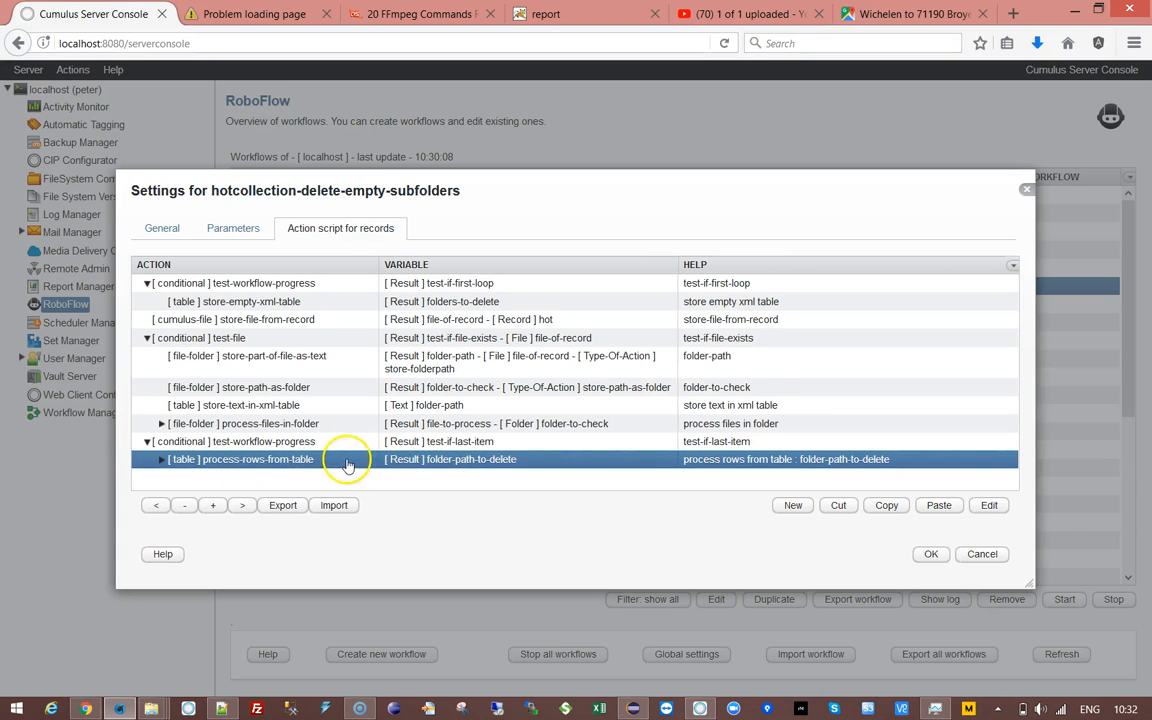
{"action": "left_click", "coordinate": [161, 460]}
{"action": "scroll", "coordinate": [476, 350], "scroll_direction": "down", "scroll_amount": 2}
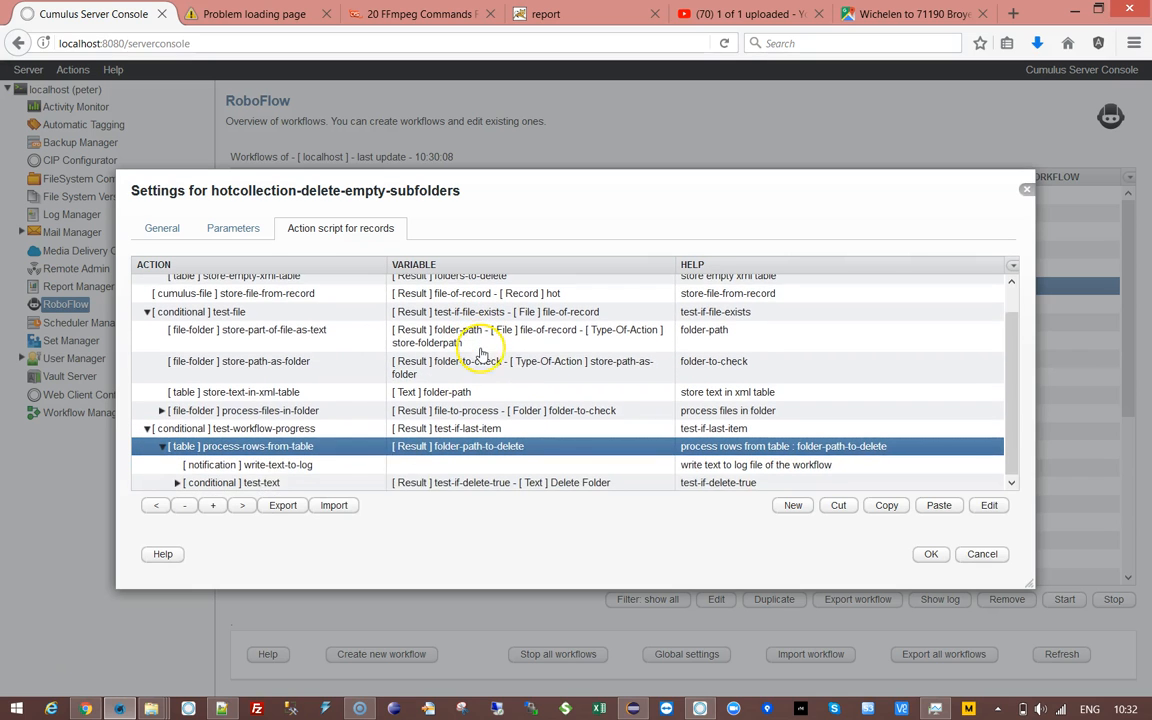
{"action": "double_click", "coordinate": [275, 463]}
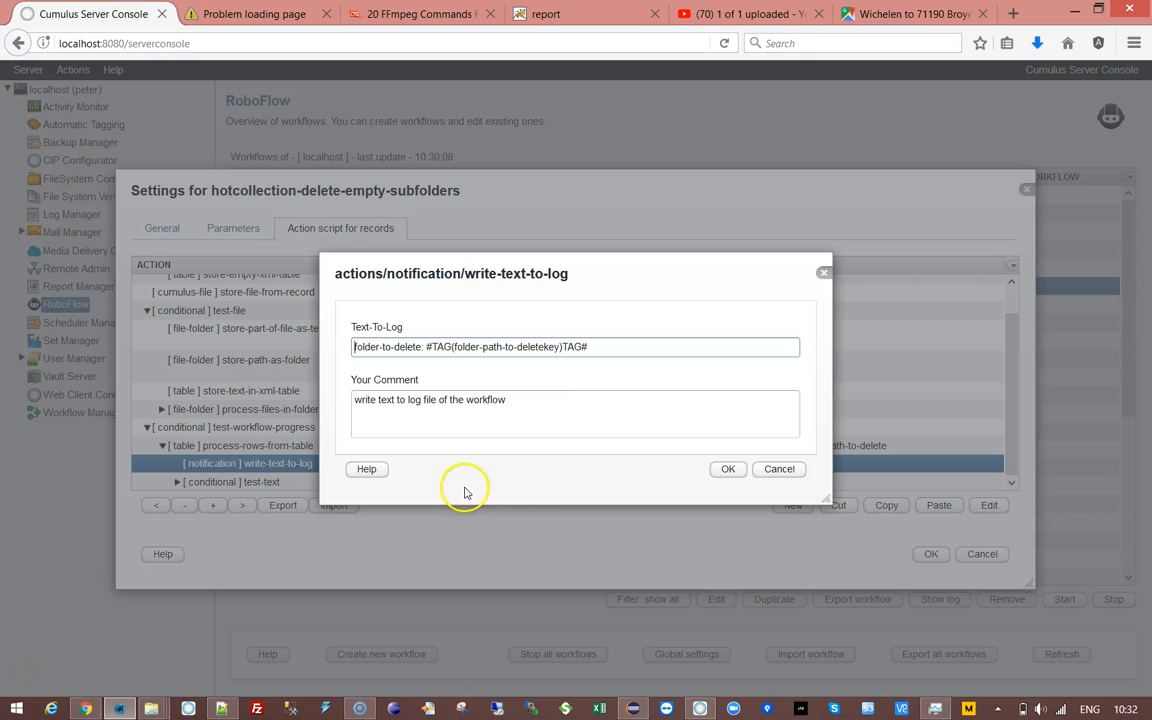
{"action": "left_click", "coordinate": [779, 469]}
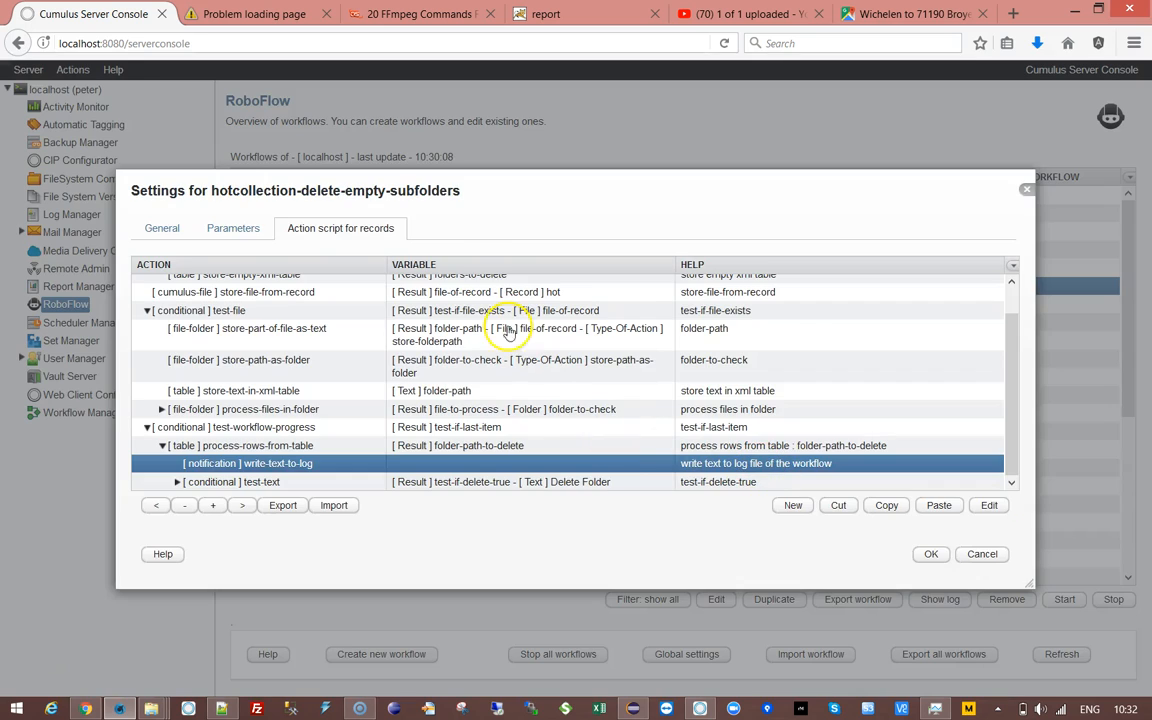
- Enlarge the workflow settings dialog and look through the file-folder actions available for a new action, such as delete-folder-file, without adding one
{"action": "left_click_drag", "start_coordinate": [414, 199], "coordinate": [321, 31]}
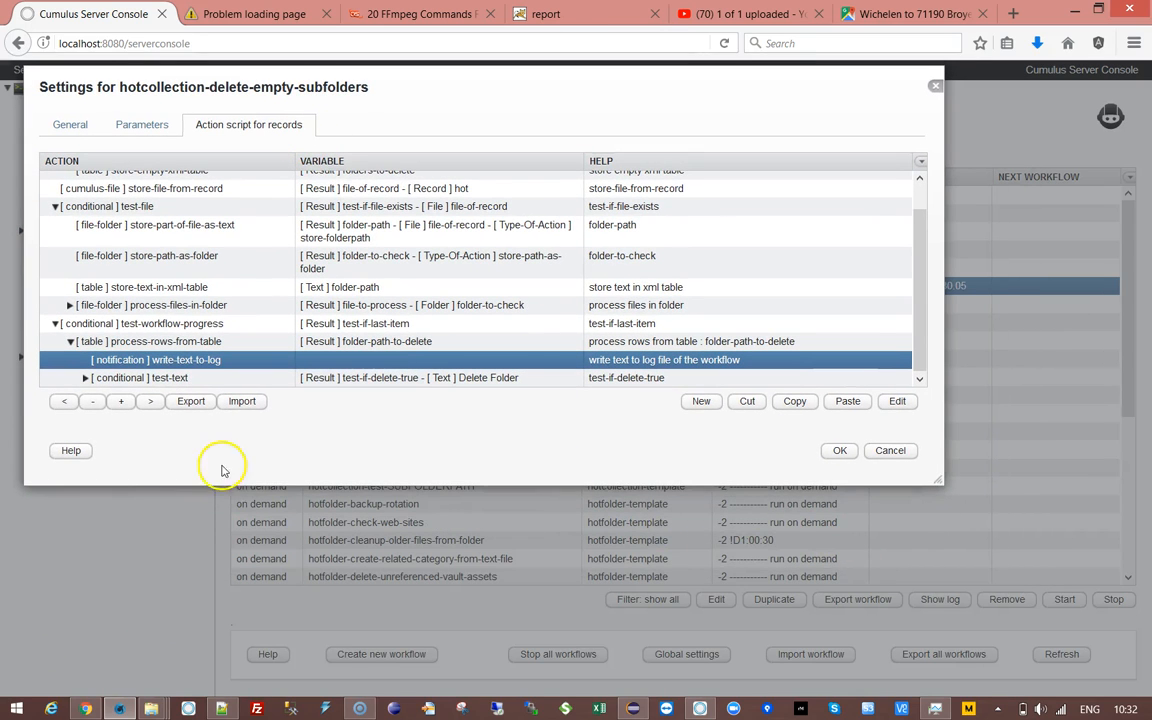
{"action": "left_click", "coordinate": [123, 404]}
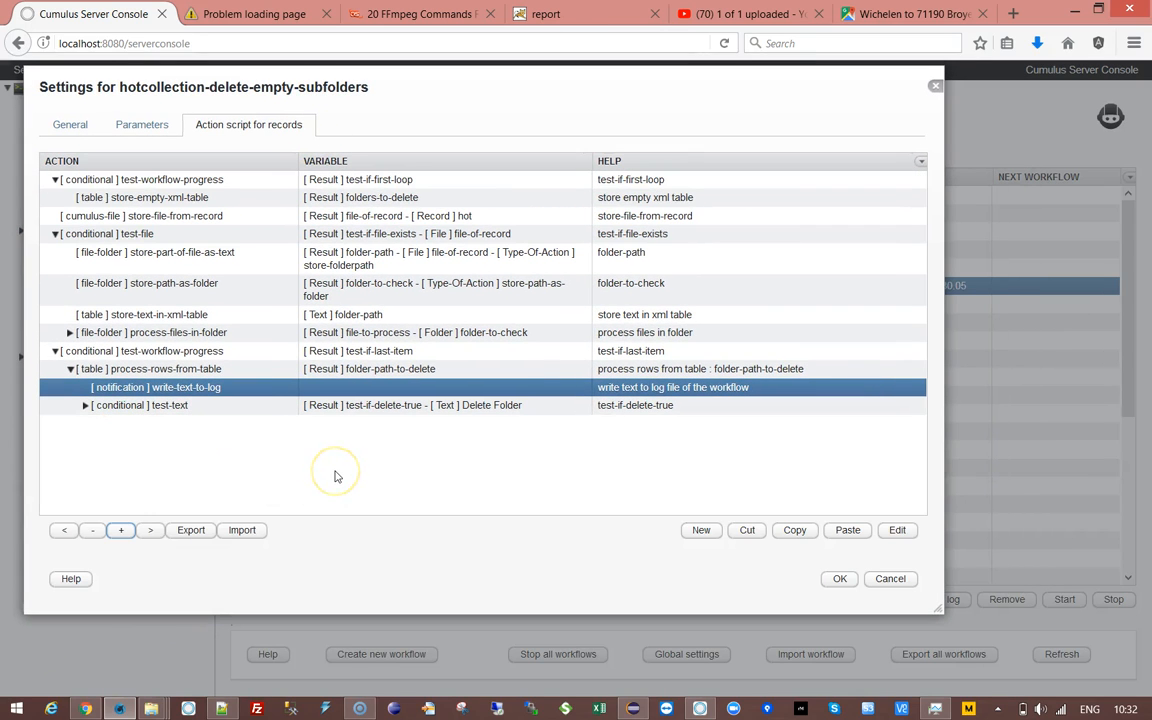
{"action": "left_click", "coordinate": [703, 531]}
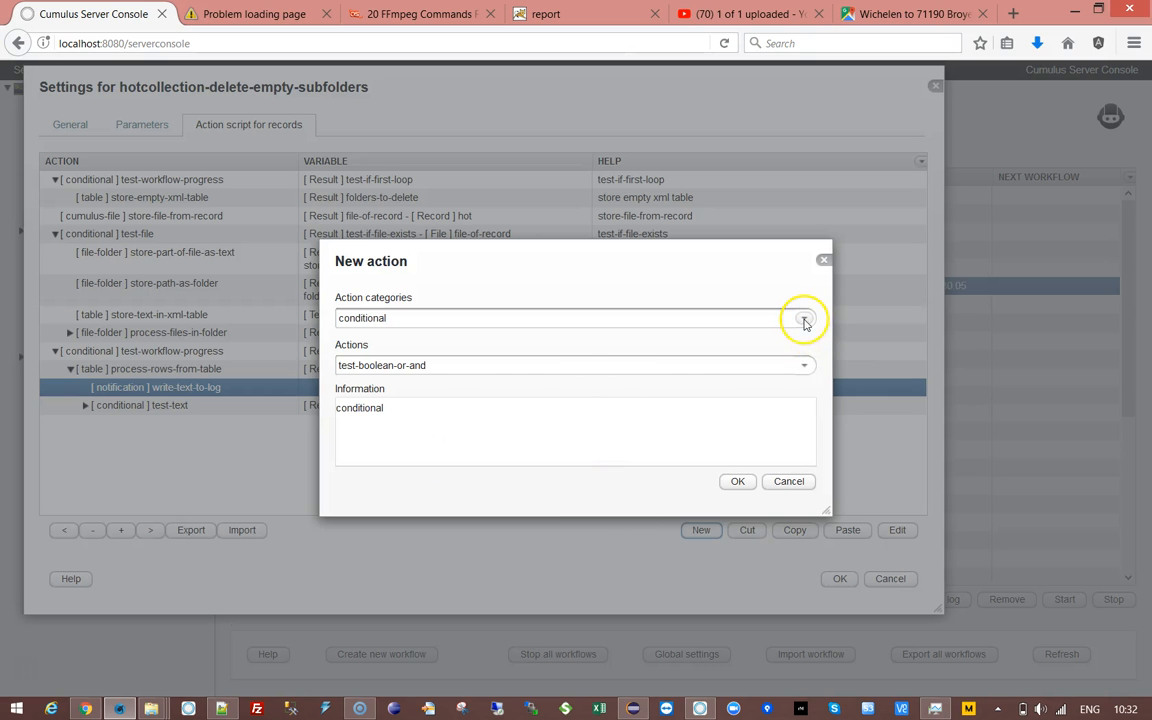
{"action": "left_click", "coordinate": [804, 319]}
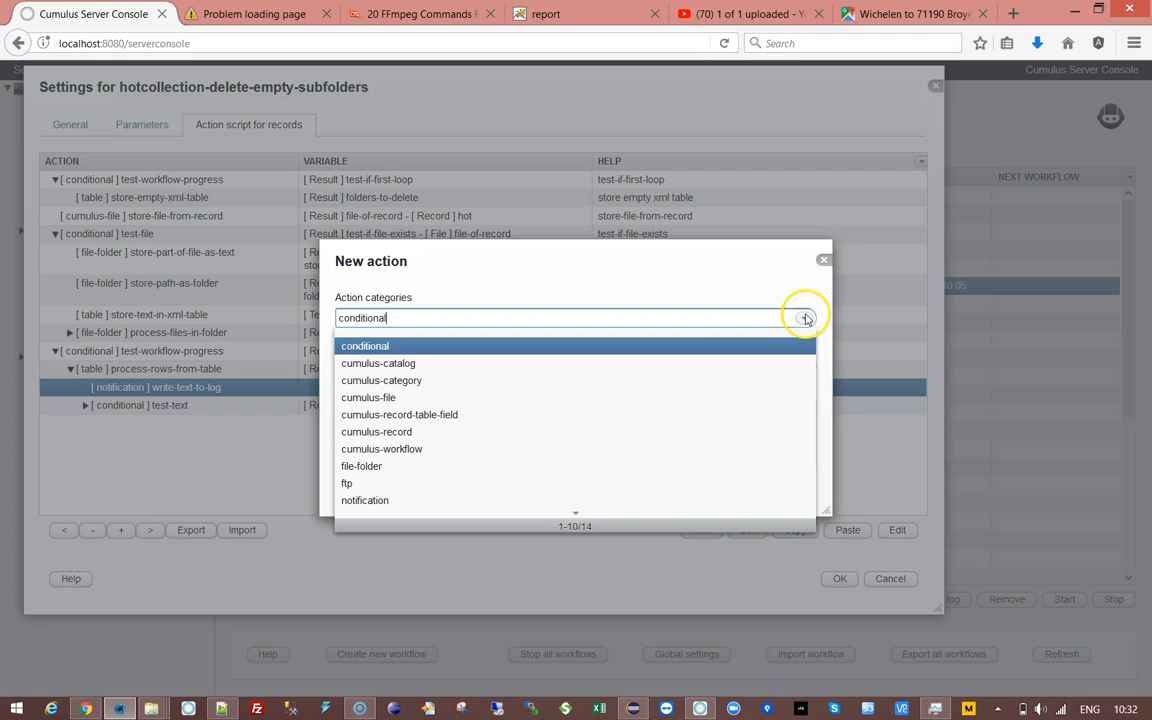
{"action": "left_click", "coordinate": [391, 466]}
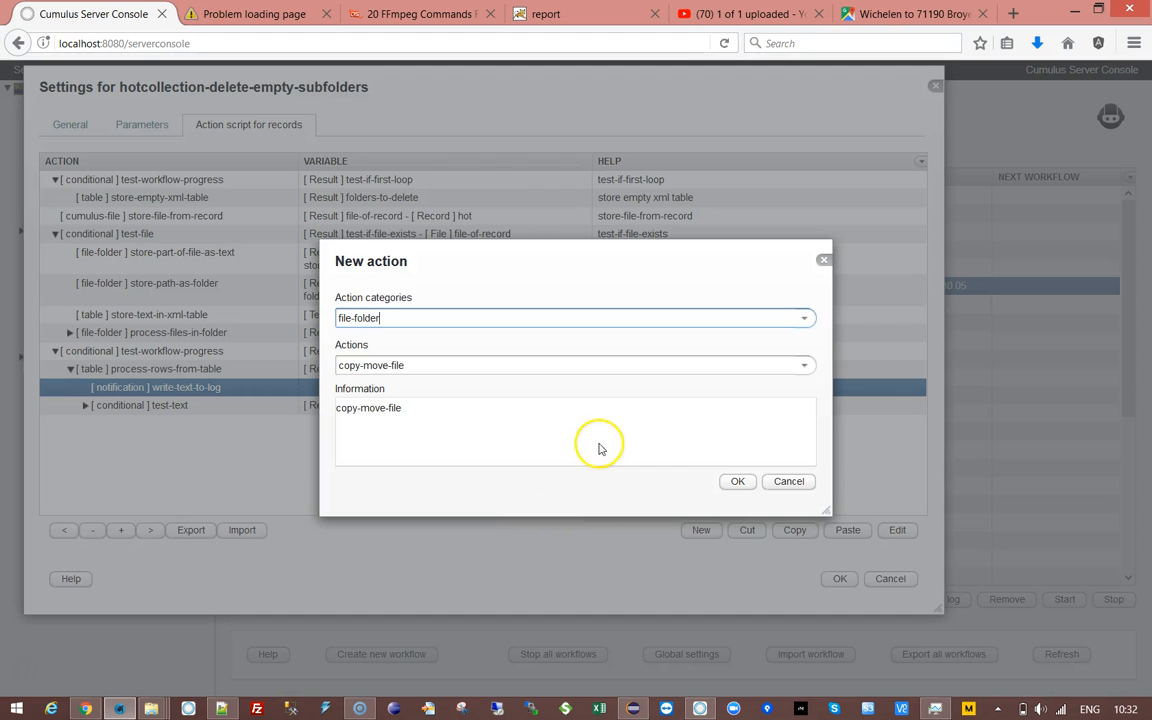
{"action": "left_click", "coordinate": [782, 367]}
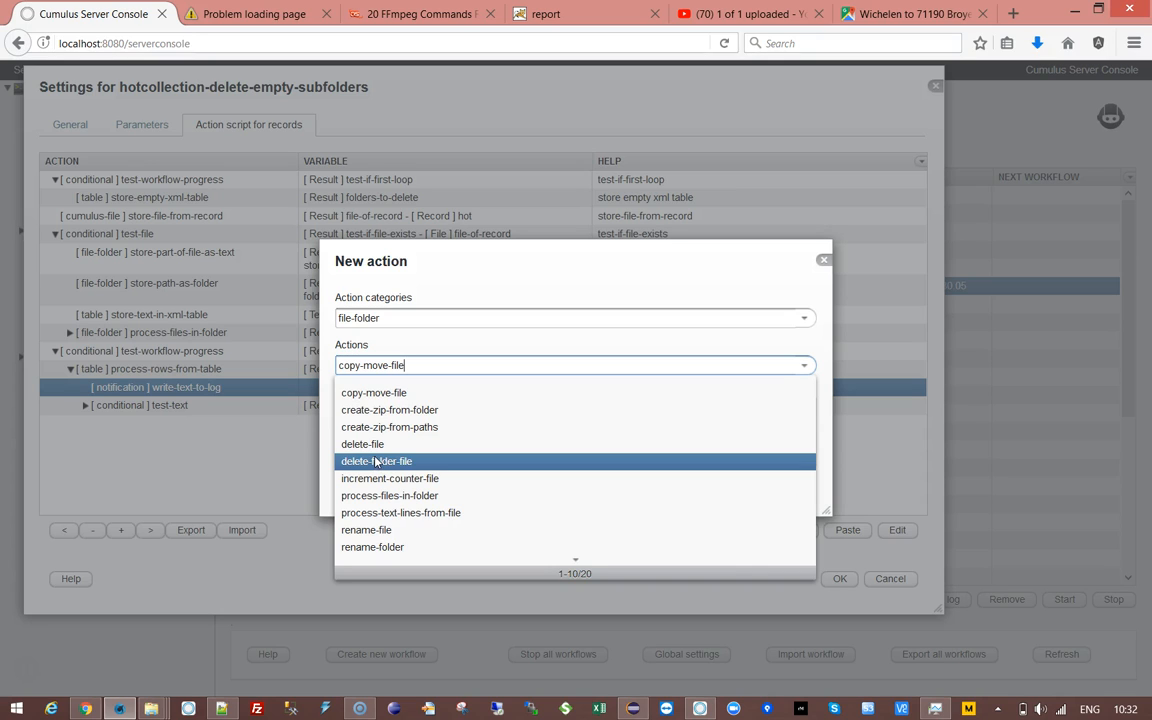
{"action": "left_click", "coordinate": [505, 288]}
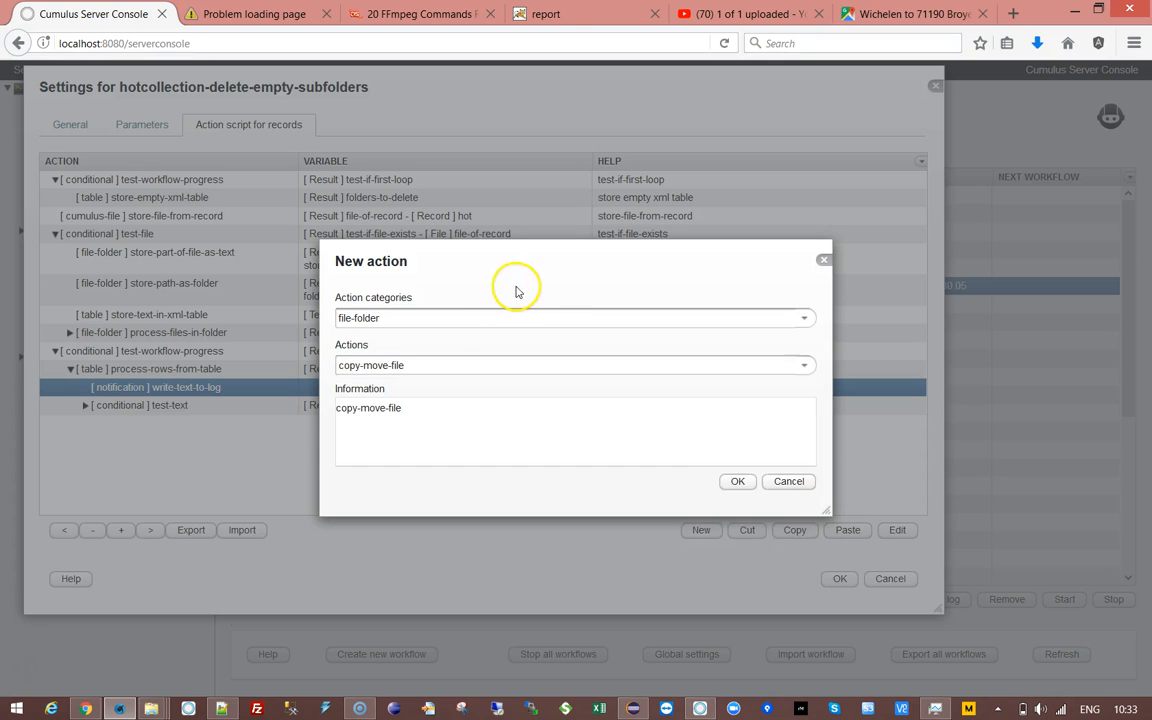
{"action": "left_click", "coordinate": [789, 482]}
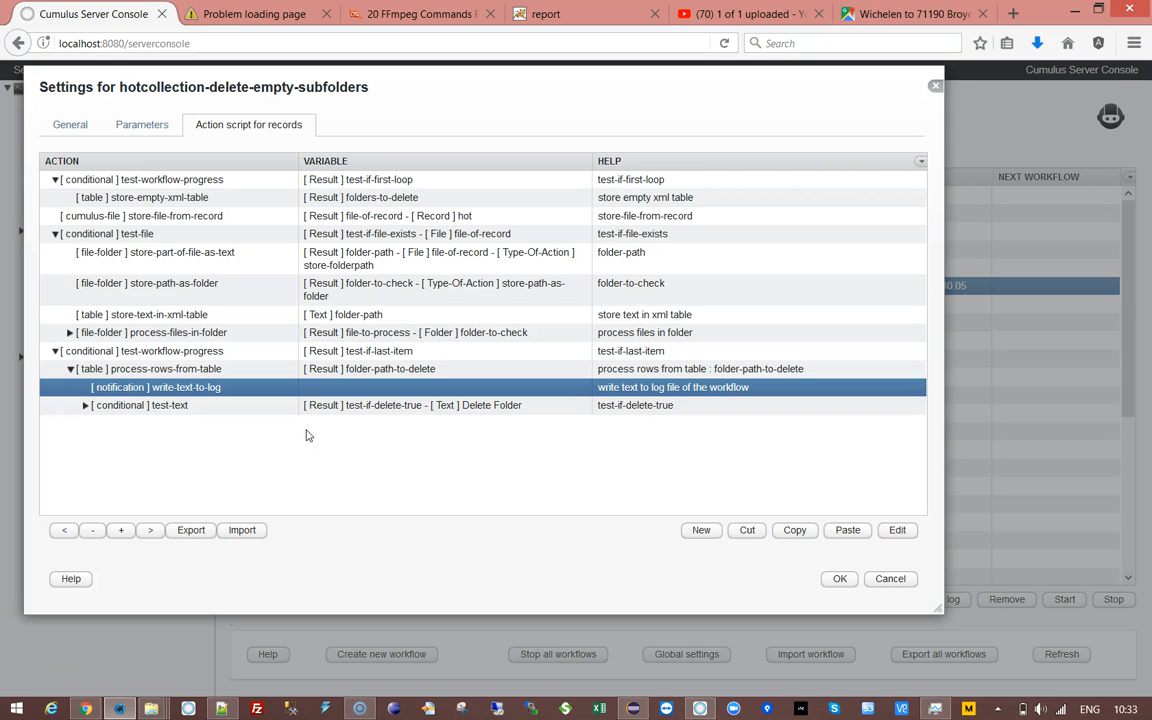
- Check the External Batch File parameter of the workflow and view mydeletefolder.bat in Notepad++
{"action": "left_click", "coordinate": [141, 125]}
{"action": "left_click", "coordinate": [83, 331]}
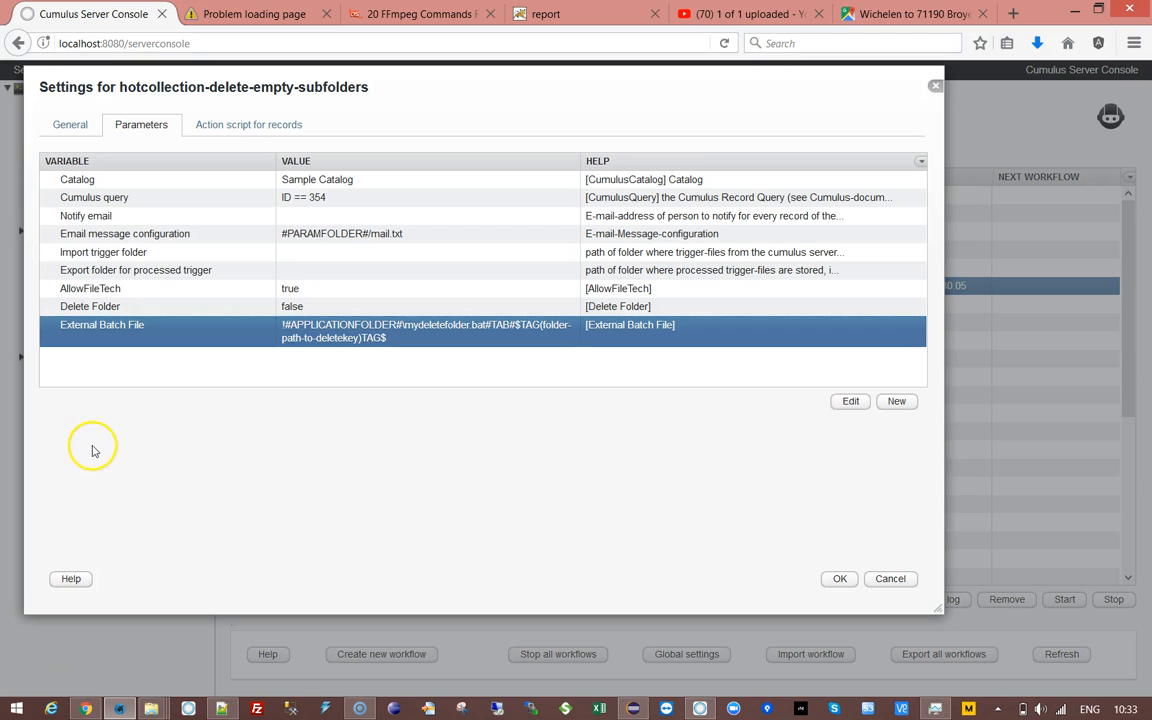
{"action": "left_click", "coordinate": [222, 708]}
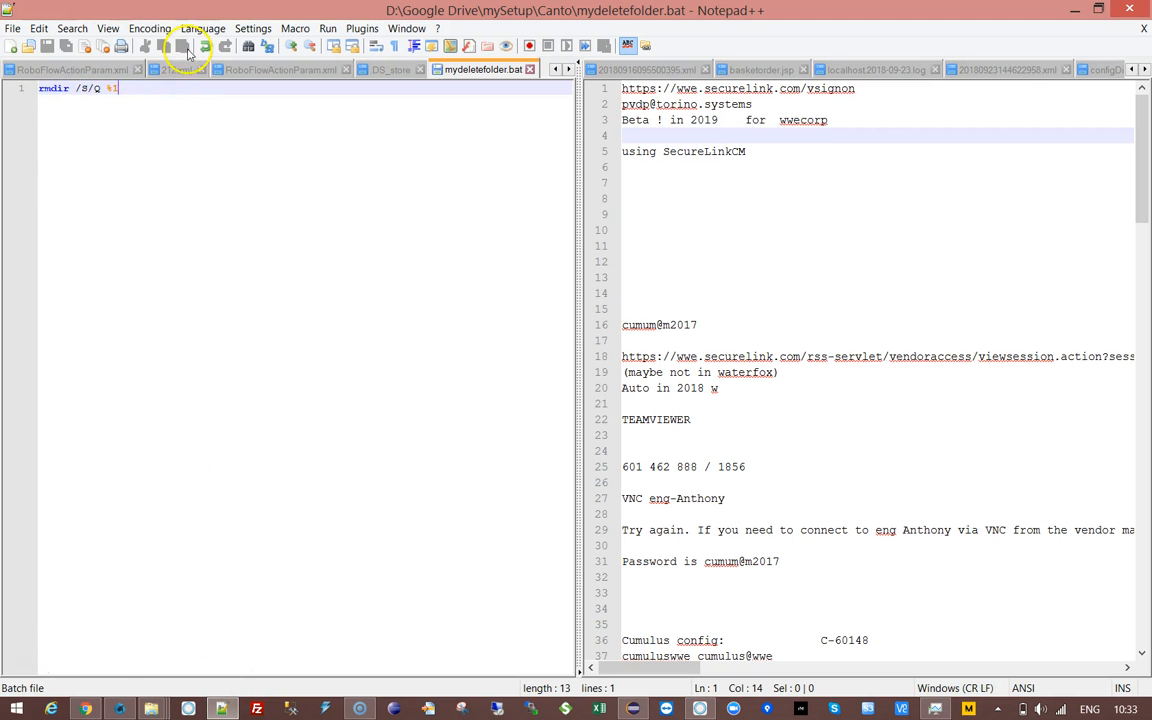
- Open mydeletefiles.bat from the Canto folder in Notepad++, view its delete command, and return to the Cumulus Server Console
{"action": "left_click", "coordinate": [30, 47]}
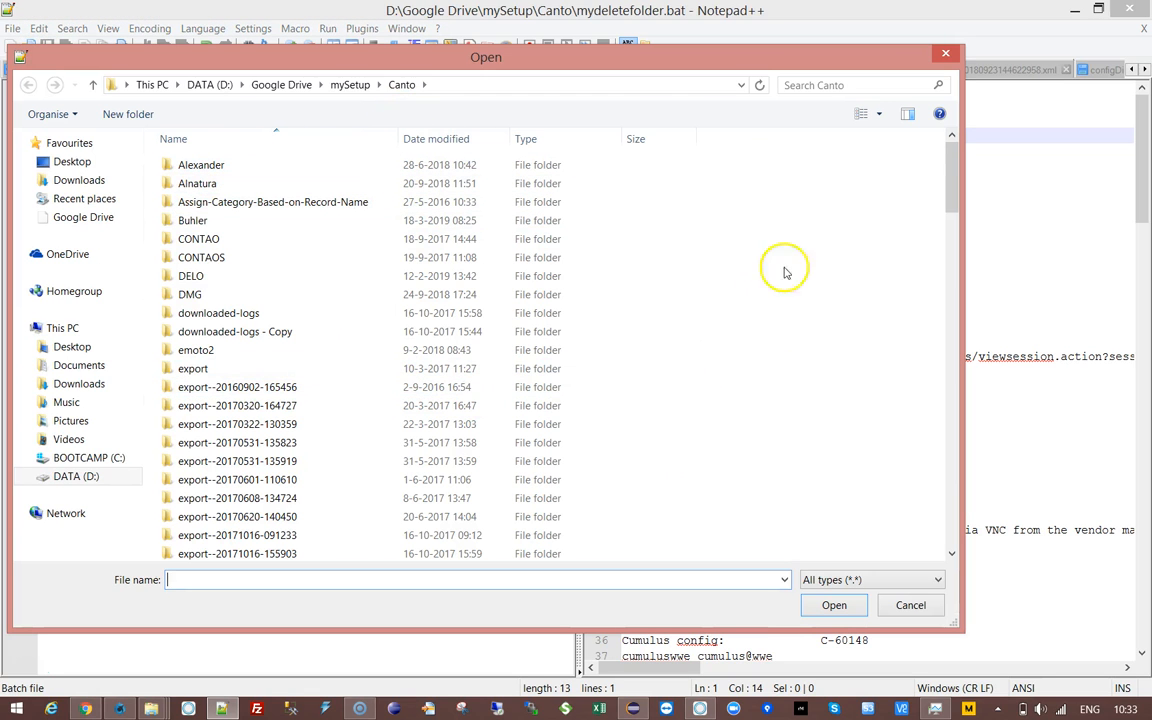
{"action": "left_click", "coordinate": [199, 170]}
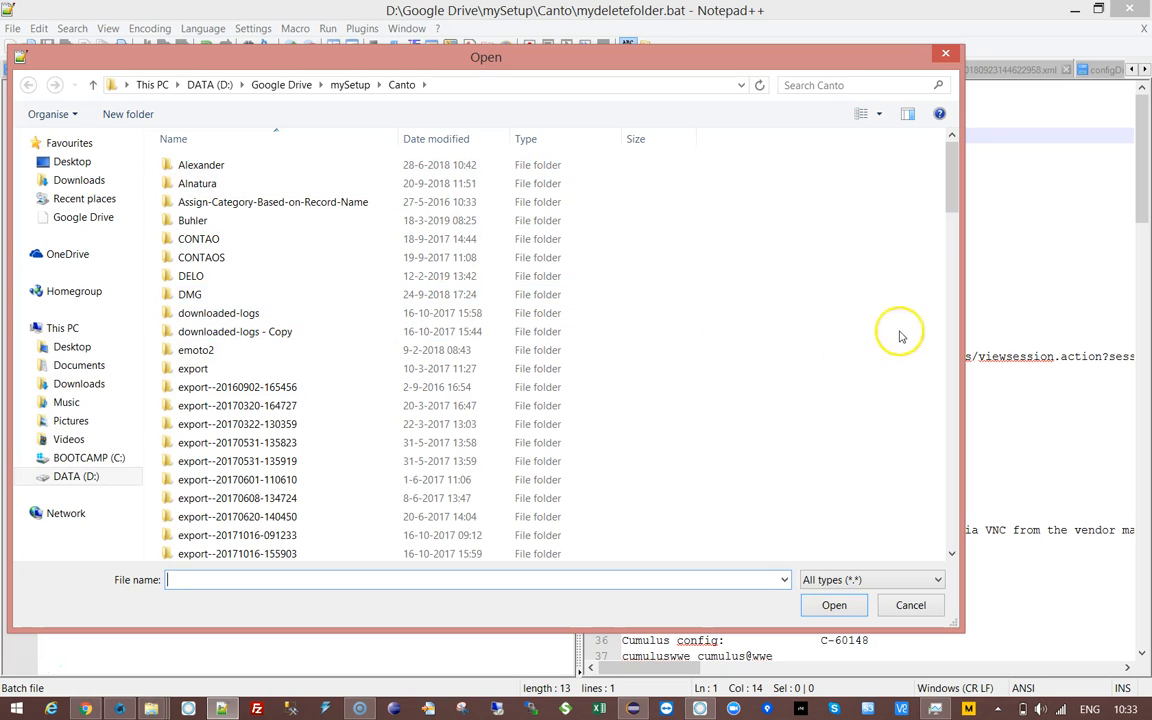
{"action": "left_click_drag", "start_coordinate": [954, 175], "coordinate": [952, 447]}
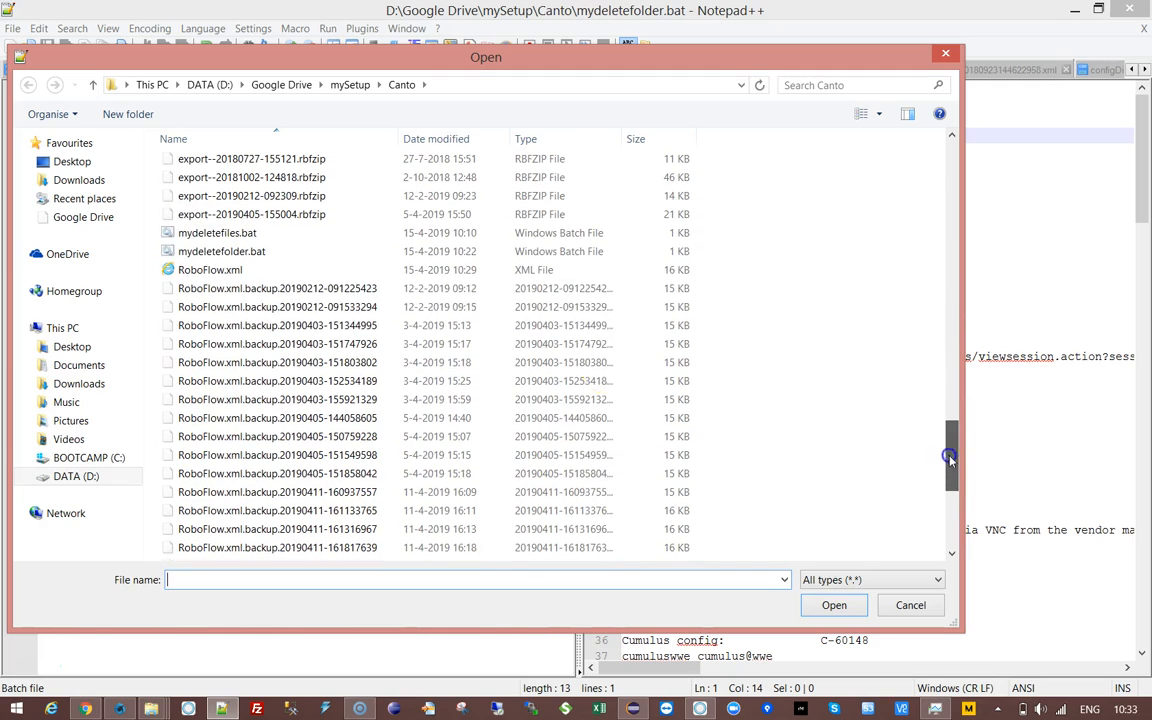
{"action": "left_click", "coordinate": [245, 236]}
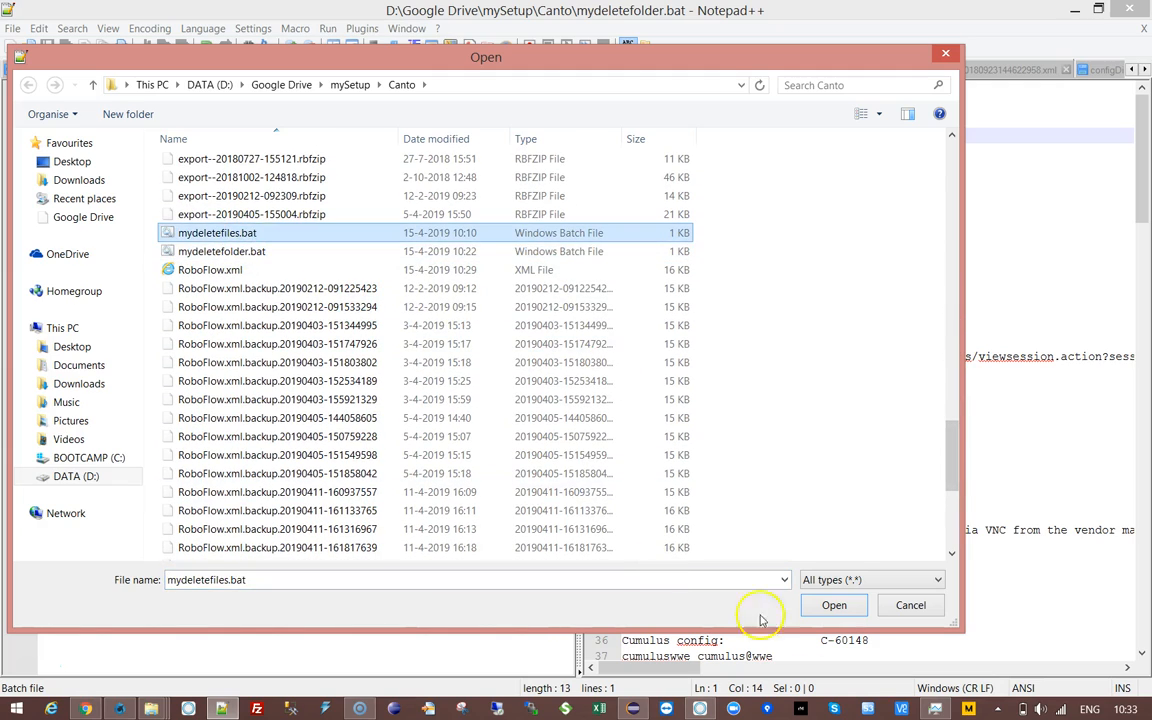
{"action": "left_click", "coordinate": [834, 605]}
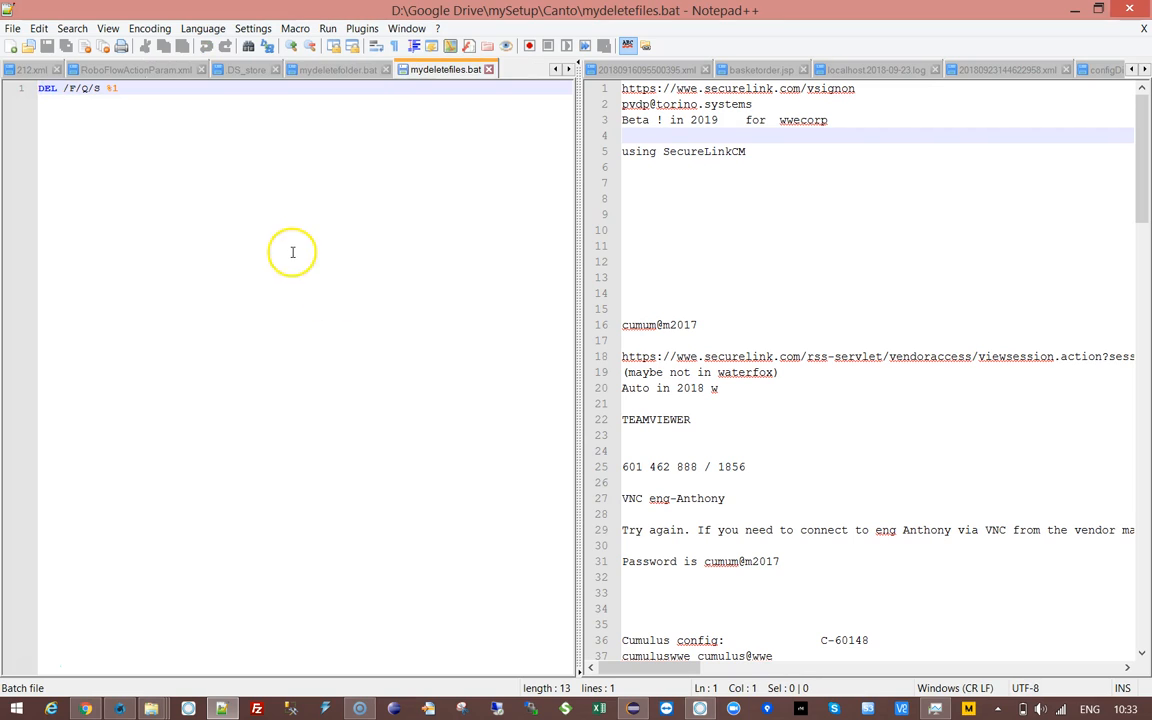
{"action": "left_click_drag", "start_coordinate": [104, 88], "coordinate": [126, 90]}
{"action": "left_click", "coordinate": [126, 88]}
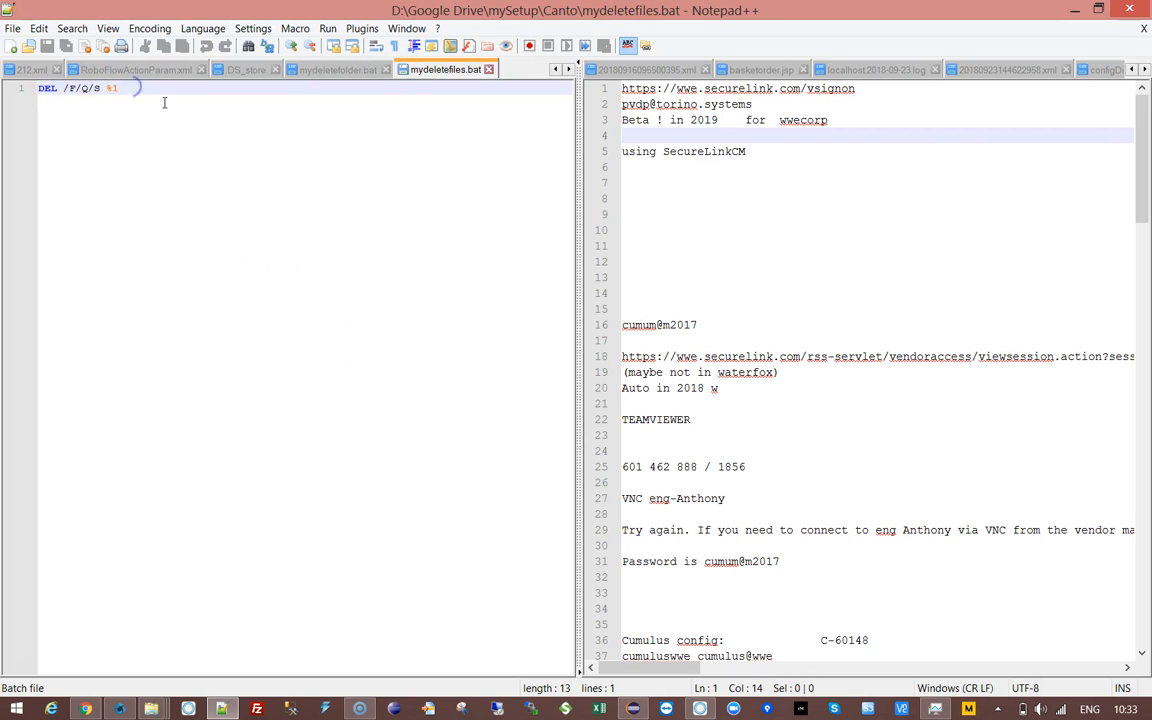
{"action": "left_click", "coordinate": [1077, 9]}
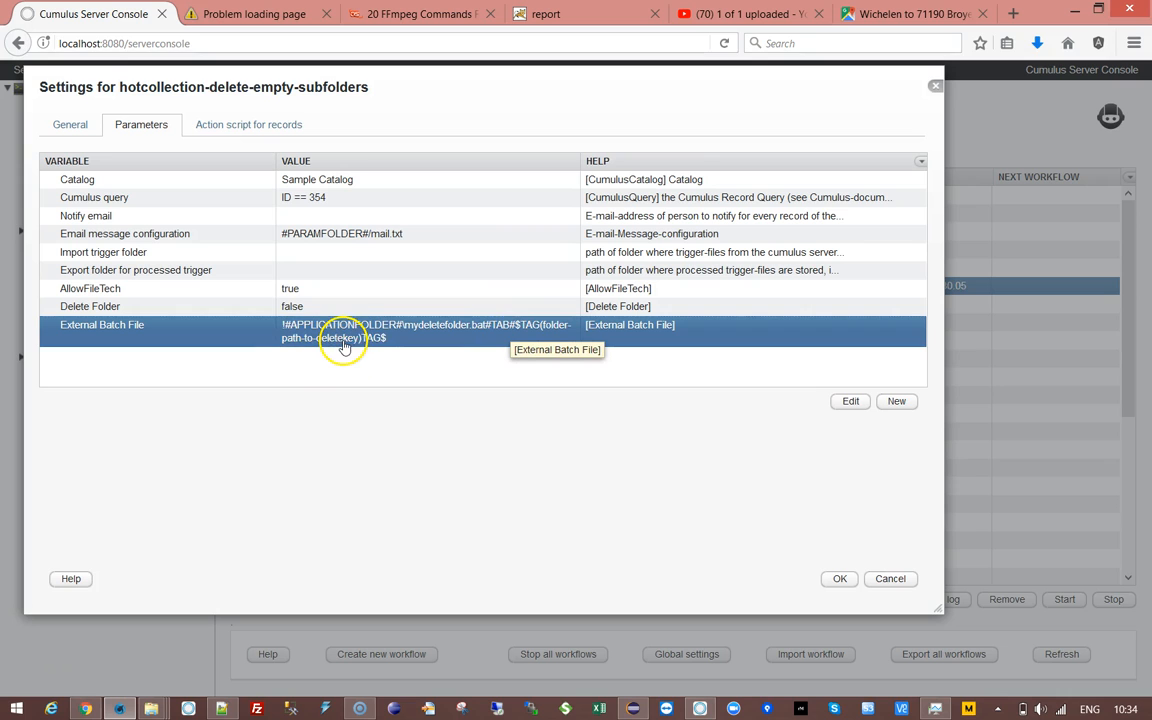
- Inspect the test-if-delete-true condition in the record action script without changing it, and expand its nested actions
{"action": "left_click", "coordinate": [278, 136]}
{"action": "left_click", "coordinate": [116, 406]}
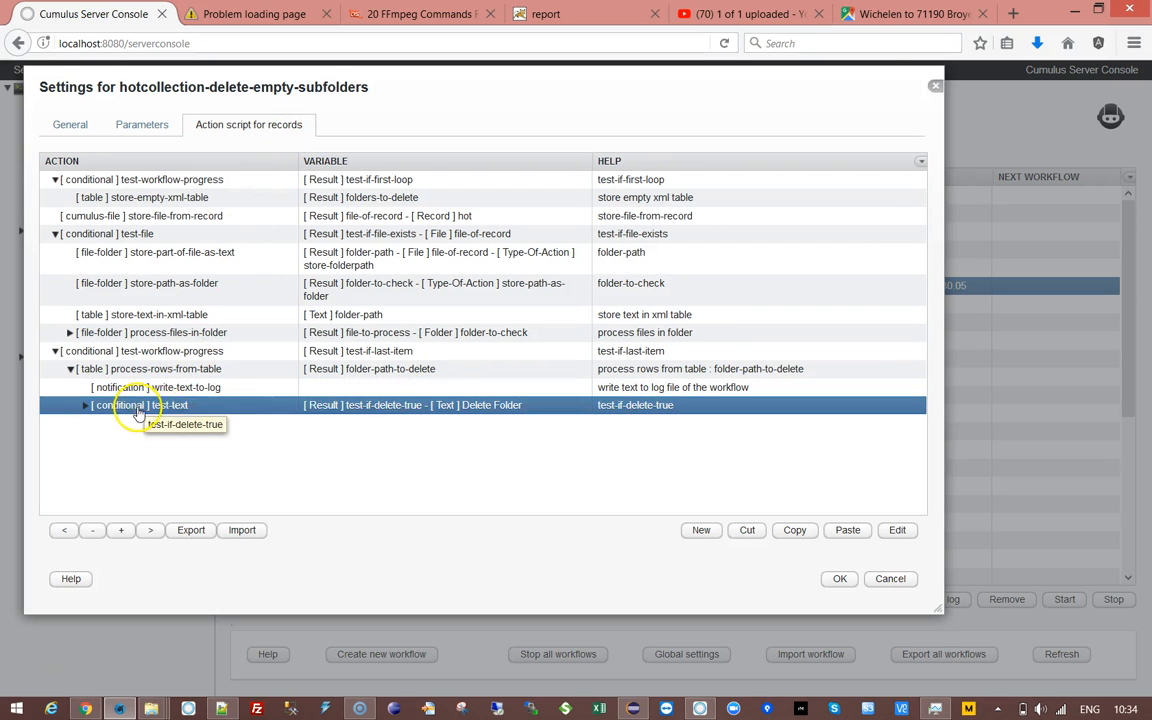
{"action": "double_click", "coordinate": [378, 410]}
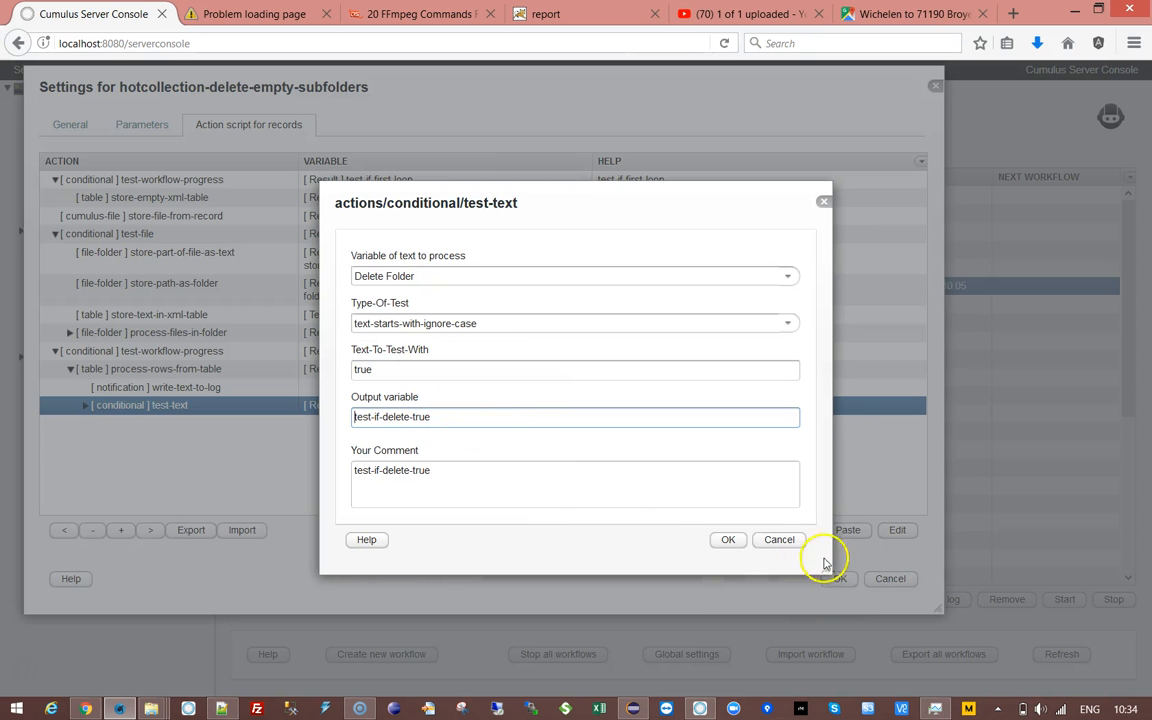
{"action": "left_click", "coordinate": [782, 540]}
{"action": "left_click", "coordinate": [84, 406]}
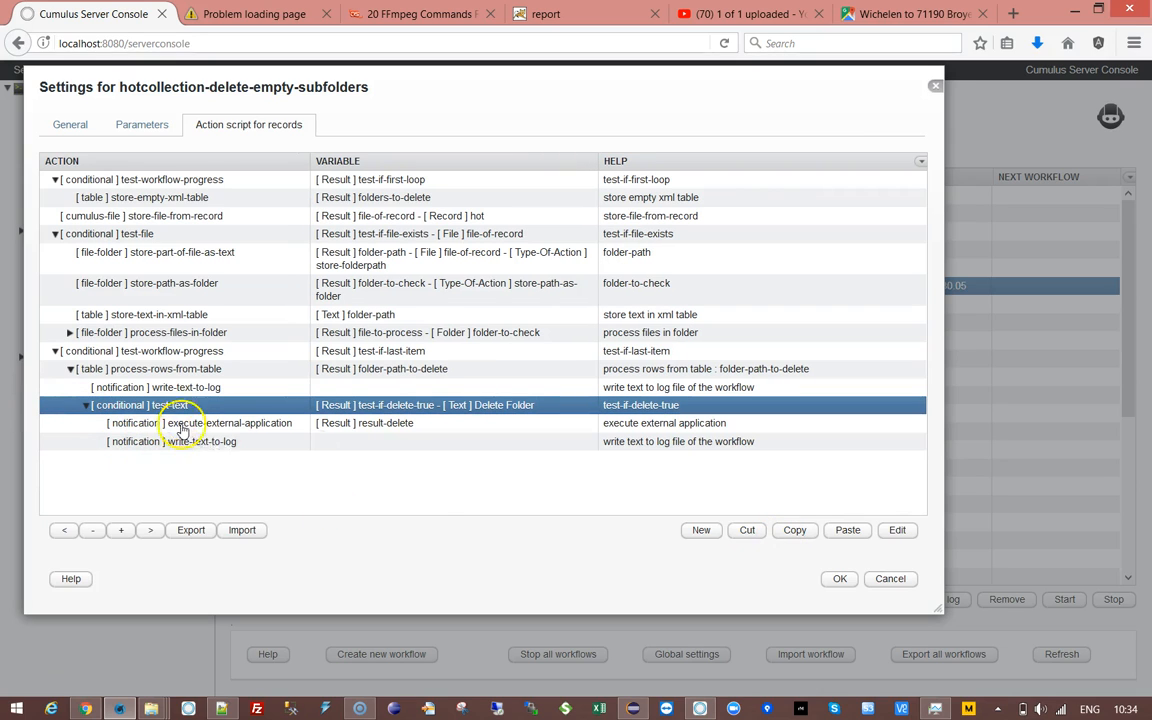
- Check the output variable of the process-rows-from-table action without changing it
{"action": "left_click", "coordinate": [178, 369]}
{"action": "double_click", "coordinate": [336, 369]}
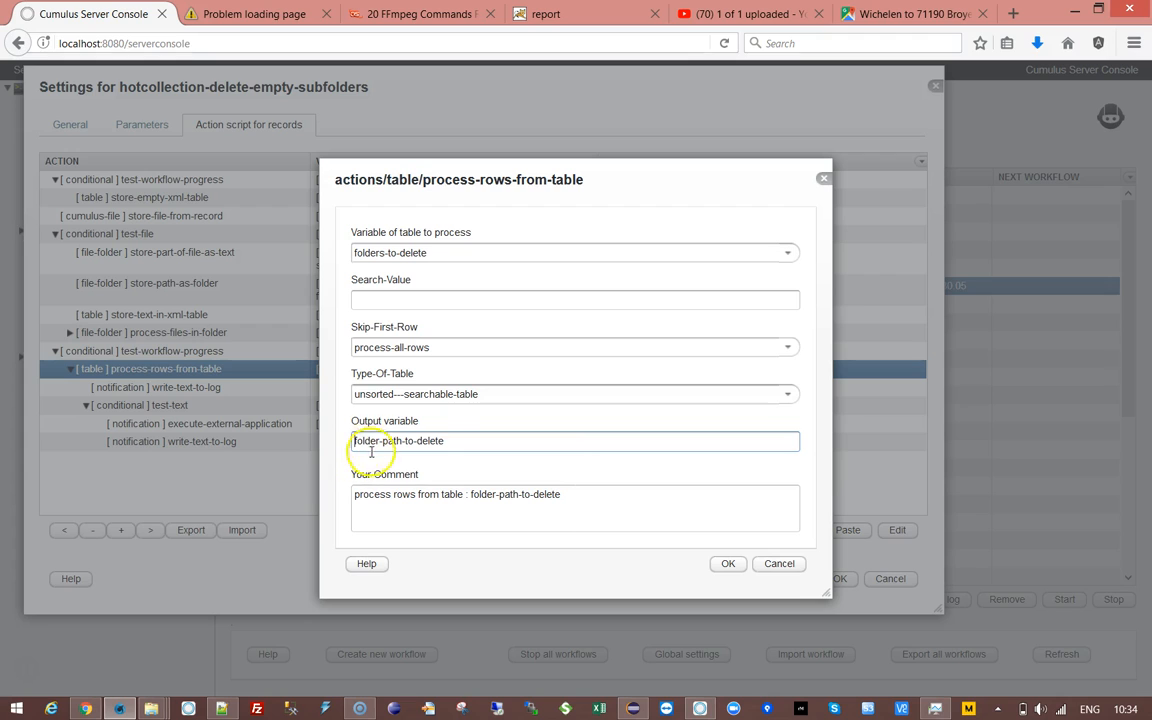
{"action": "left_click_drag", "start_coordinate": [442, 440], "coordinate": [334, 438]}
{"action": "left_click", "coordinate": [458, 441]}
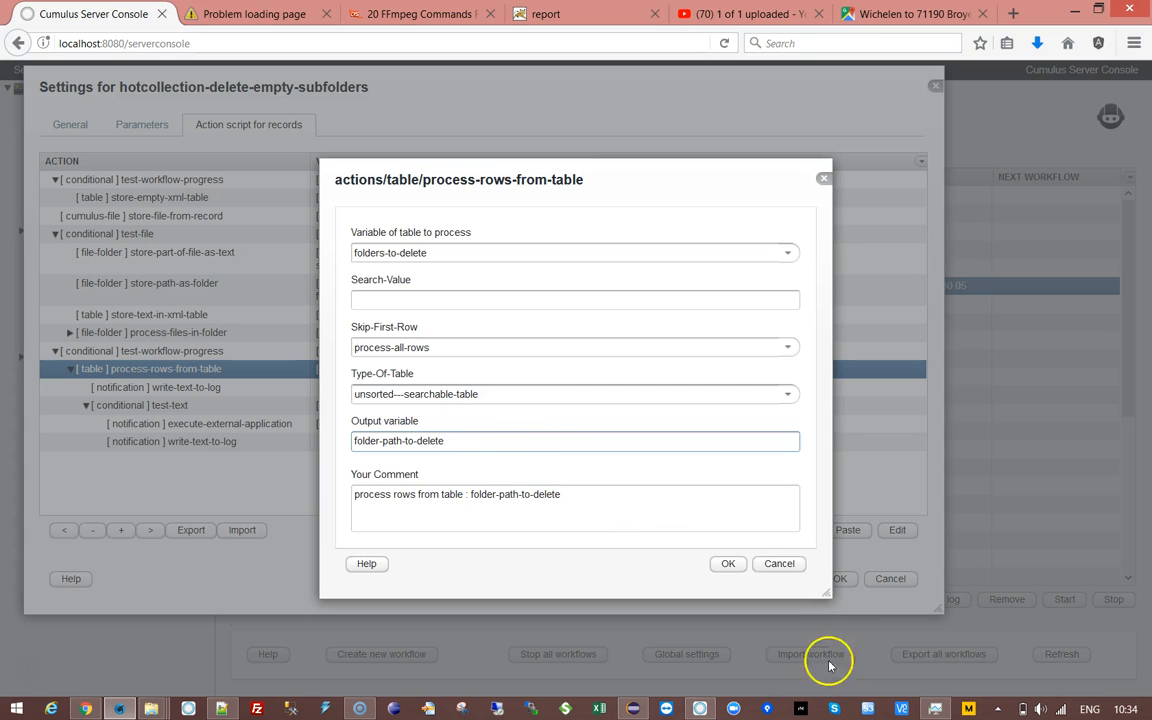
{"action": "left_click", "coordinate": [780, 563]}
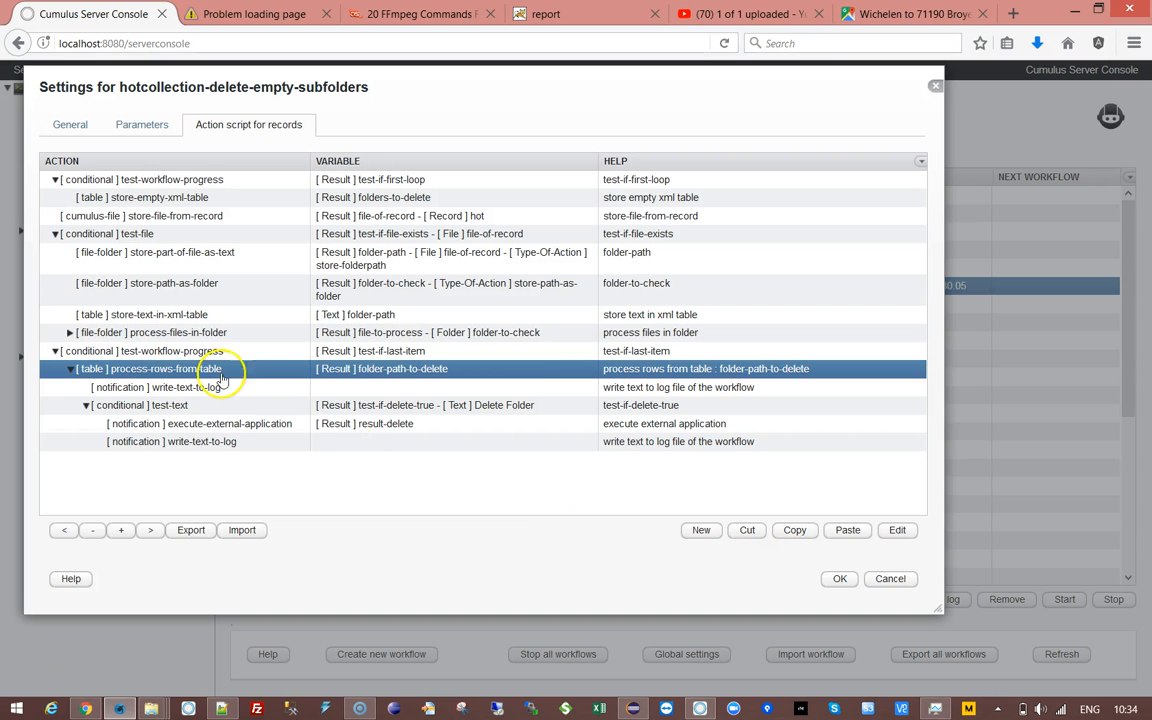
- Check the Key-Value setting of the store-text-in-xml-table action without changing it
{"action": "double_click", "coordinate": [160, 314]}
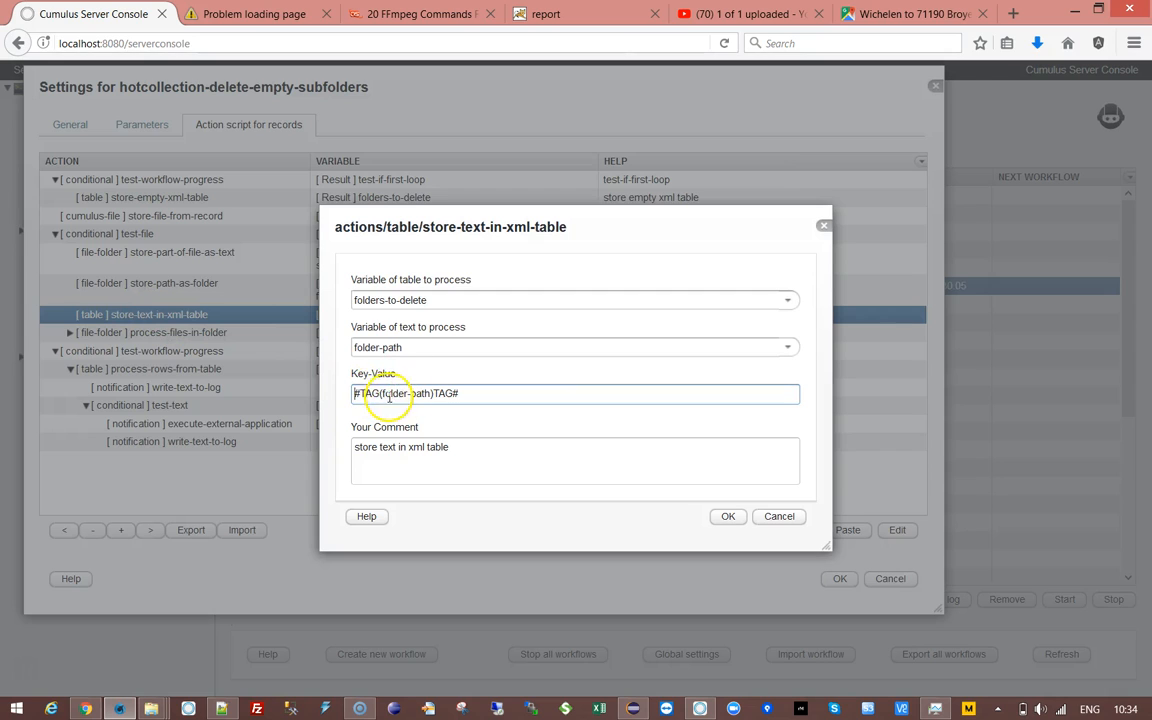
{"action": "left_click_drag", "start_coordinate": [381, 393], "coordinate": [438, 393]}
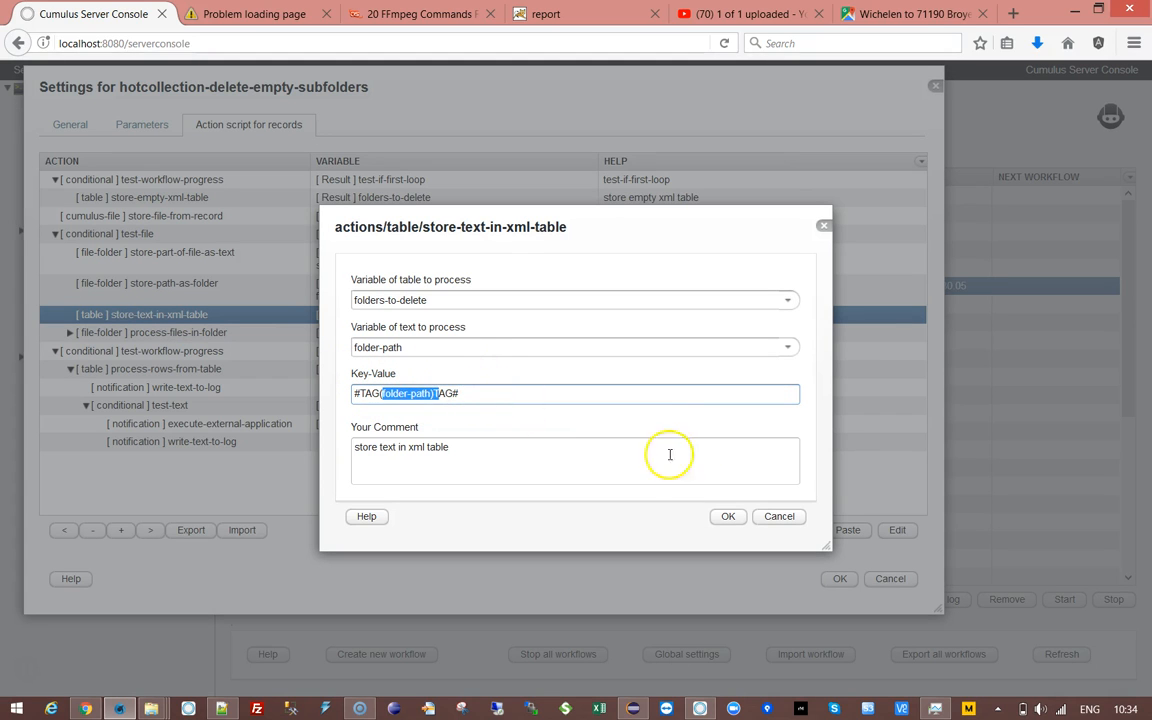
{"action": "left_click", "coordinate": [779, 516]}
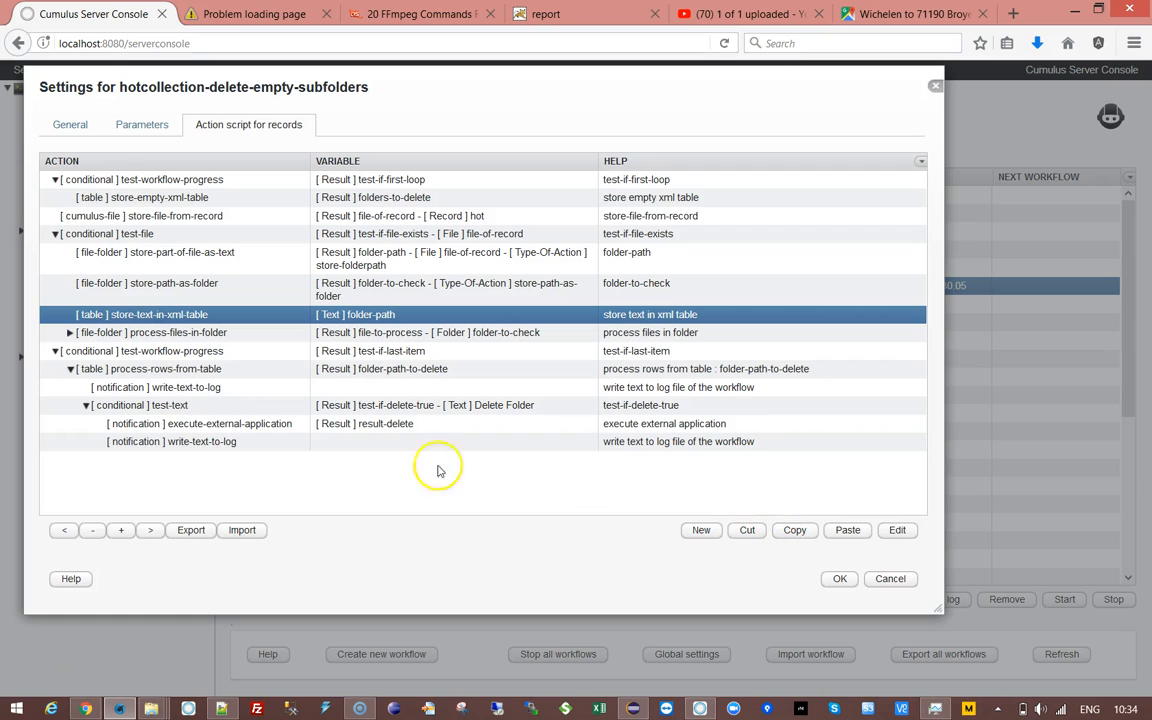
- Compare the execute-external-application and write-text-to-log actions under test-if-delete-true with the workflow's External Batch File parameter
{"action": "left_click", "coordinate": [193, 426]}
{"action": "left_click", "coordinate": [210, 441]}
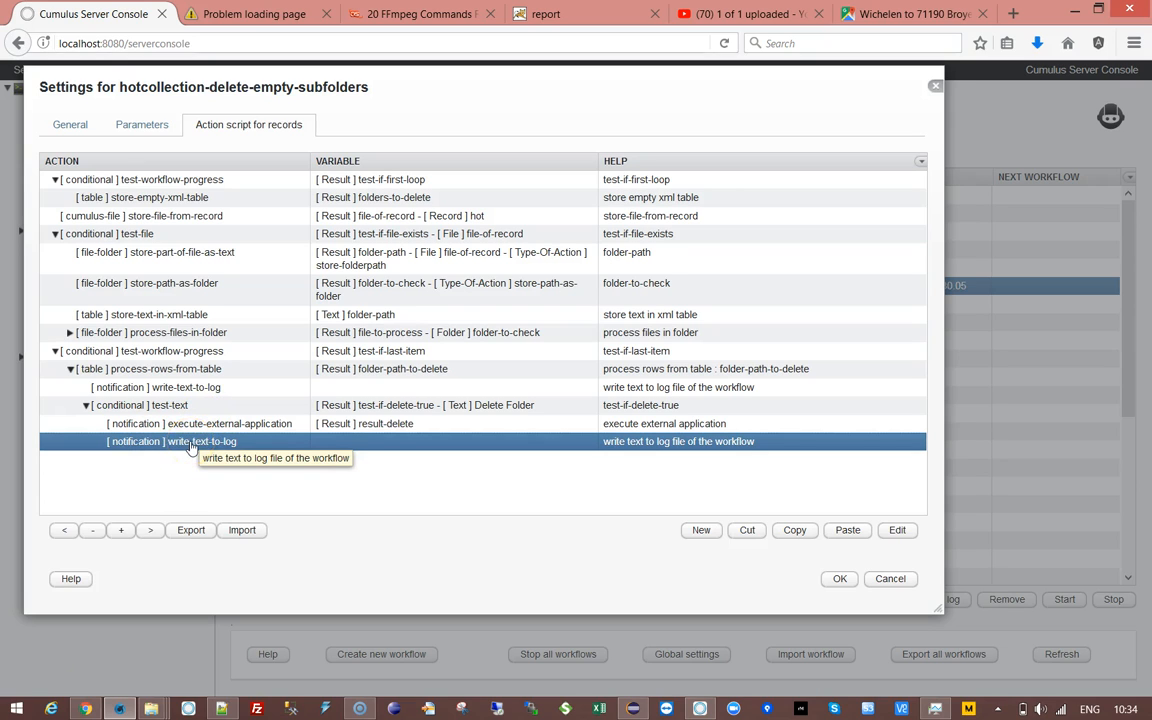
{"action": "left_click", "coordinate": [180, 424]}
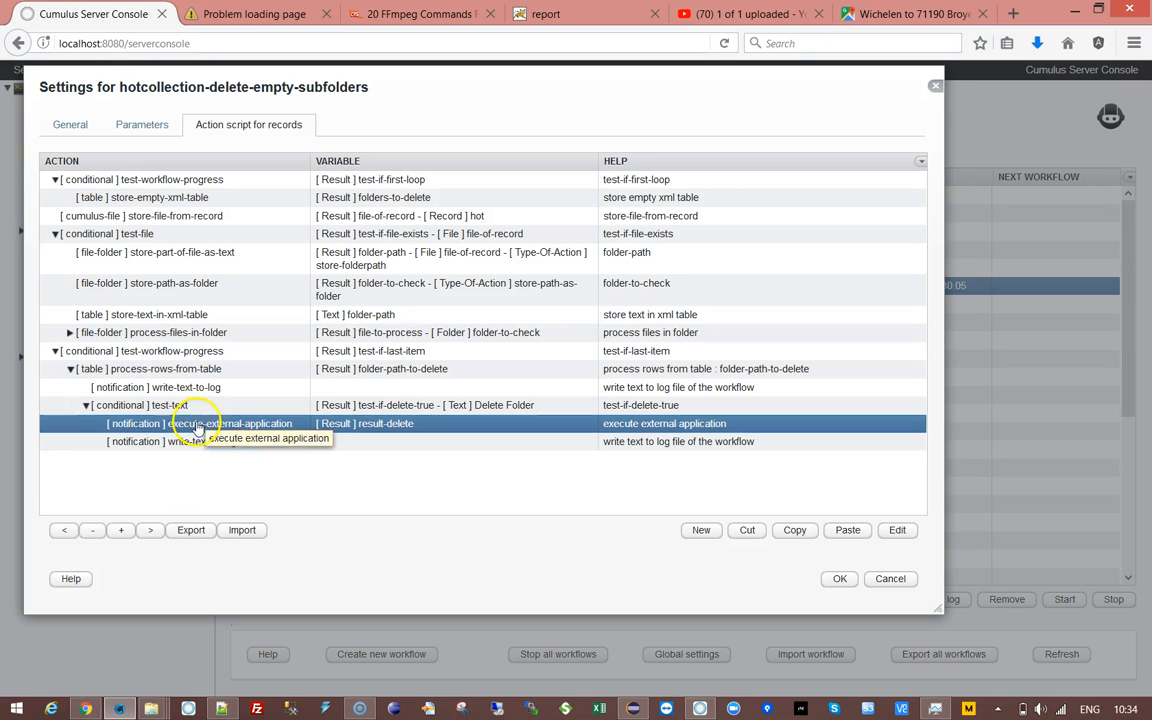
{"action": "left_click", "coordinate": [157, 124]}
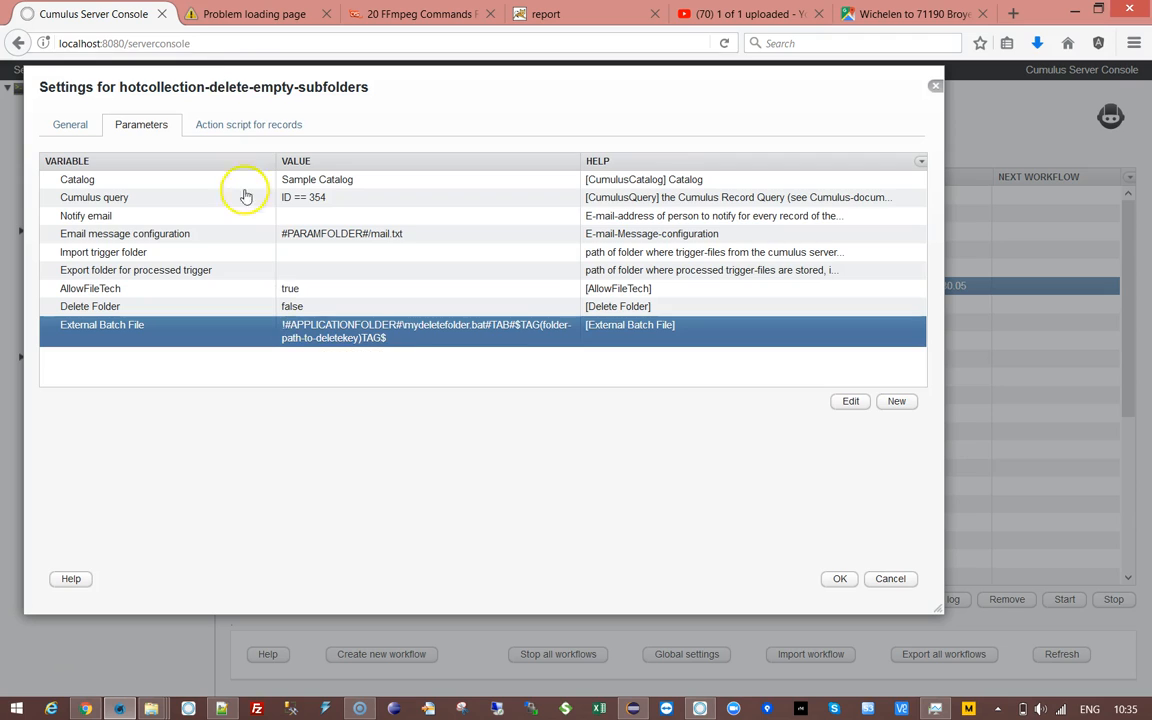
{"action": "left_click", "coordinate": [252, 124]}
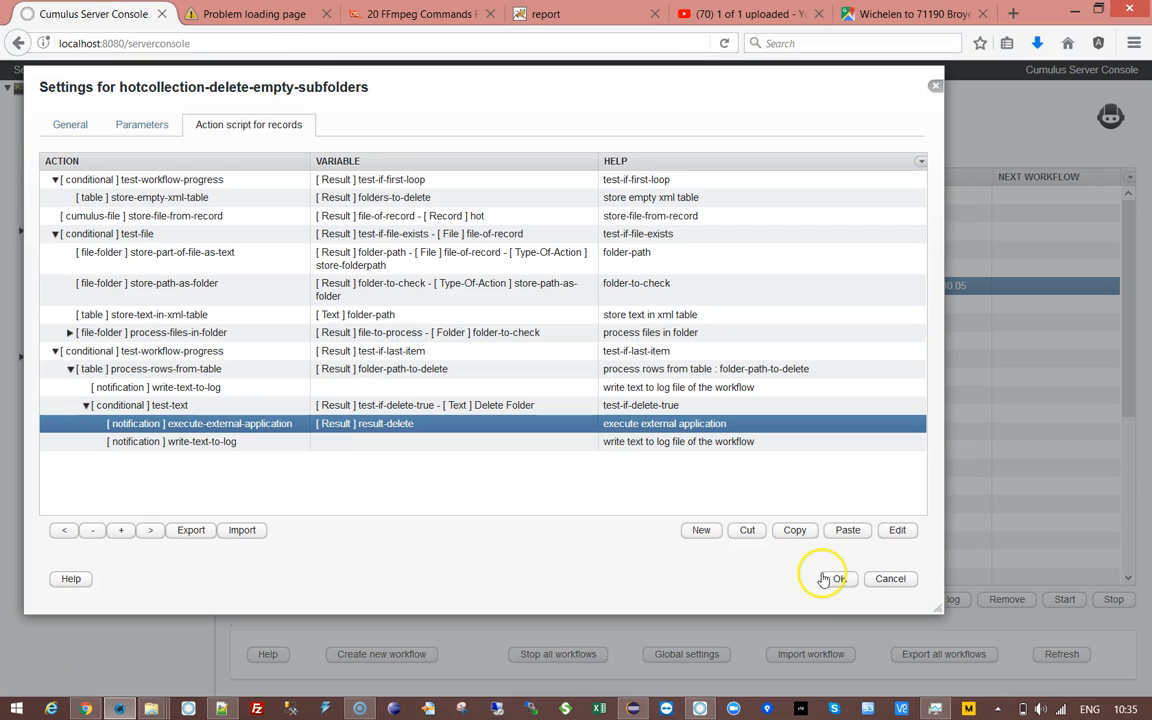
- Set the workflow's Delete Folder parameter to true
{"action": "left_click", "coordinate": [143, 124]}
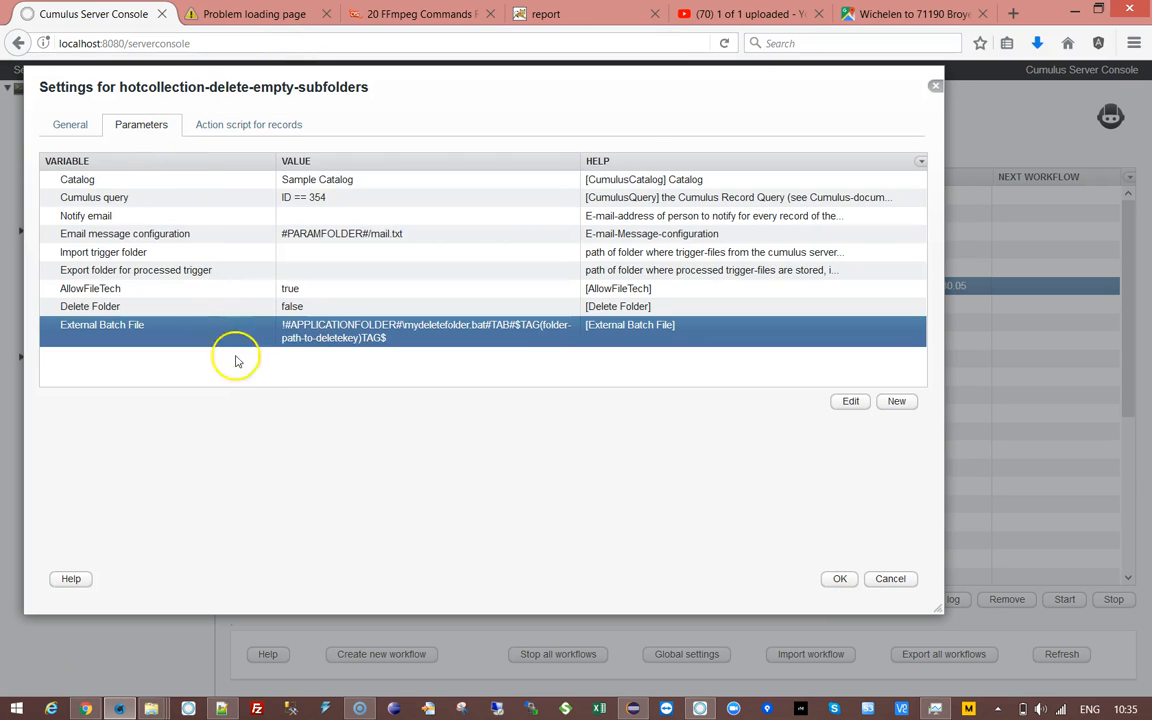
{"action": "double_click", "coordinate": [293, 308]}
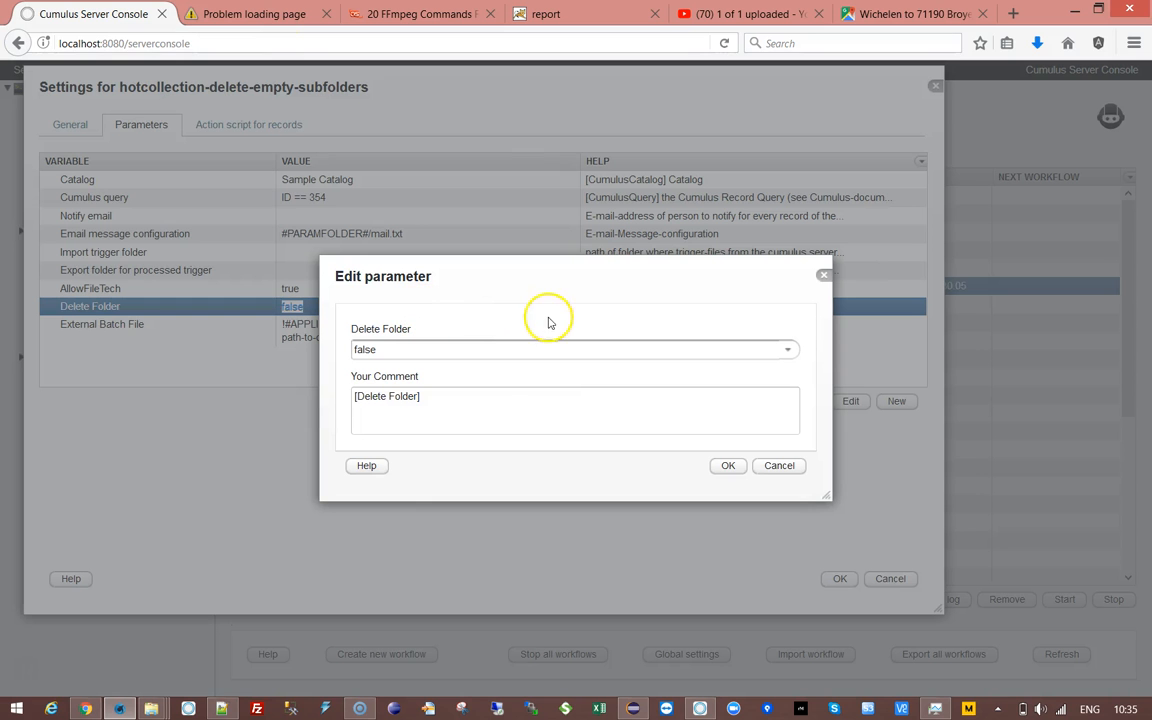
{"action": "left_click", "coordinate": [790, 352]}
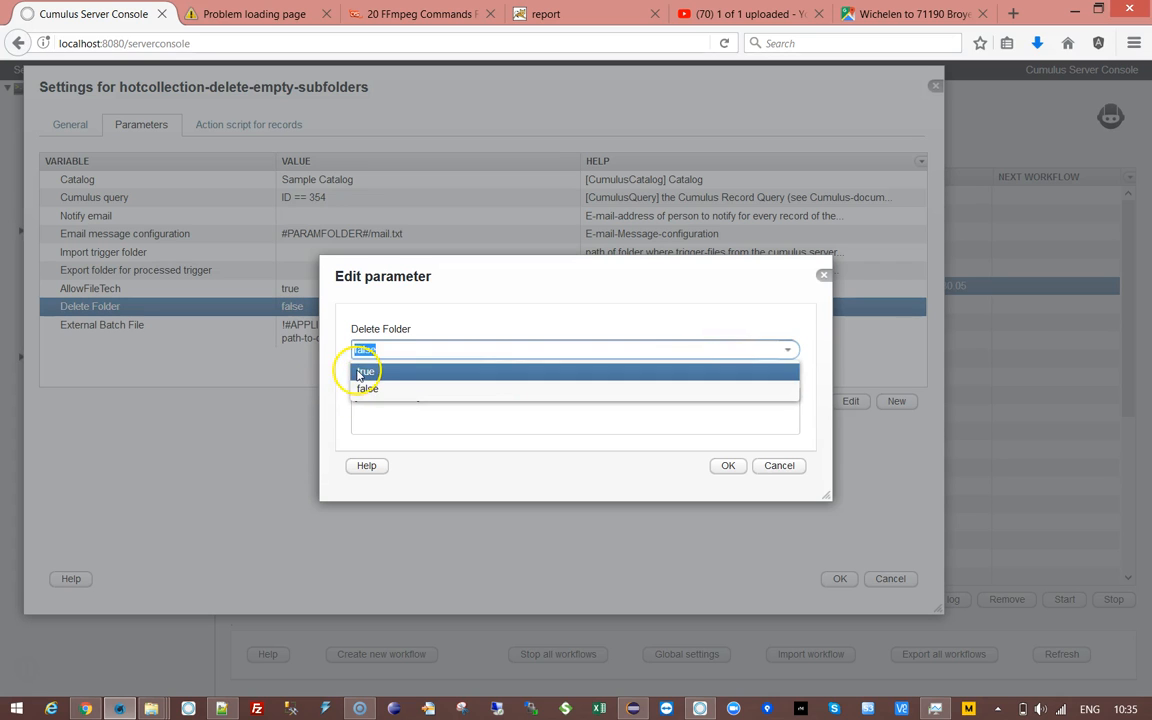
{"action": "left_click", "coordinate": [360, 371]}
{"action": "left_click", "coordinate": [713, 469]}
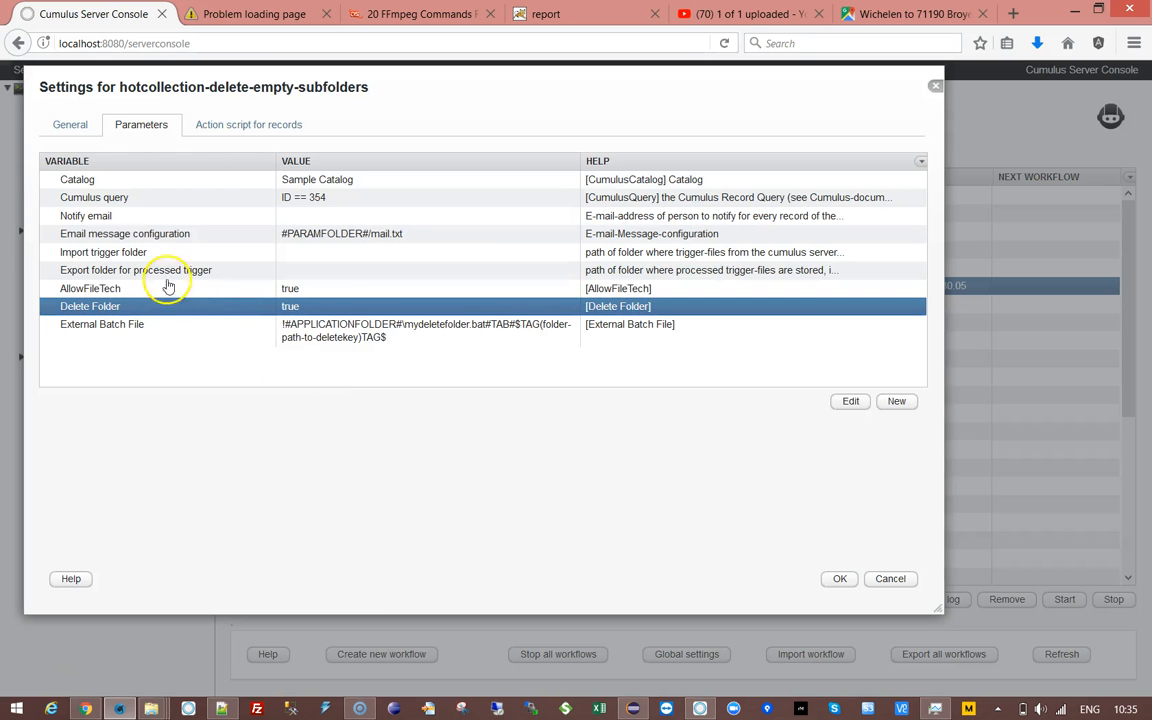
- Recheck the test-if-delete-true condition without changing it, and save the hotcollection-delete-empty-subfolders workflow settings
{"action": "left_click", "coordinate": [222, 127]}
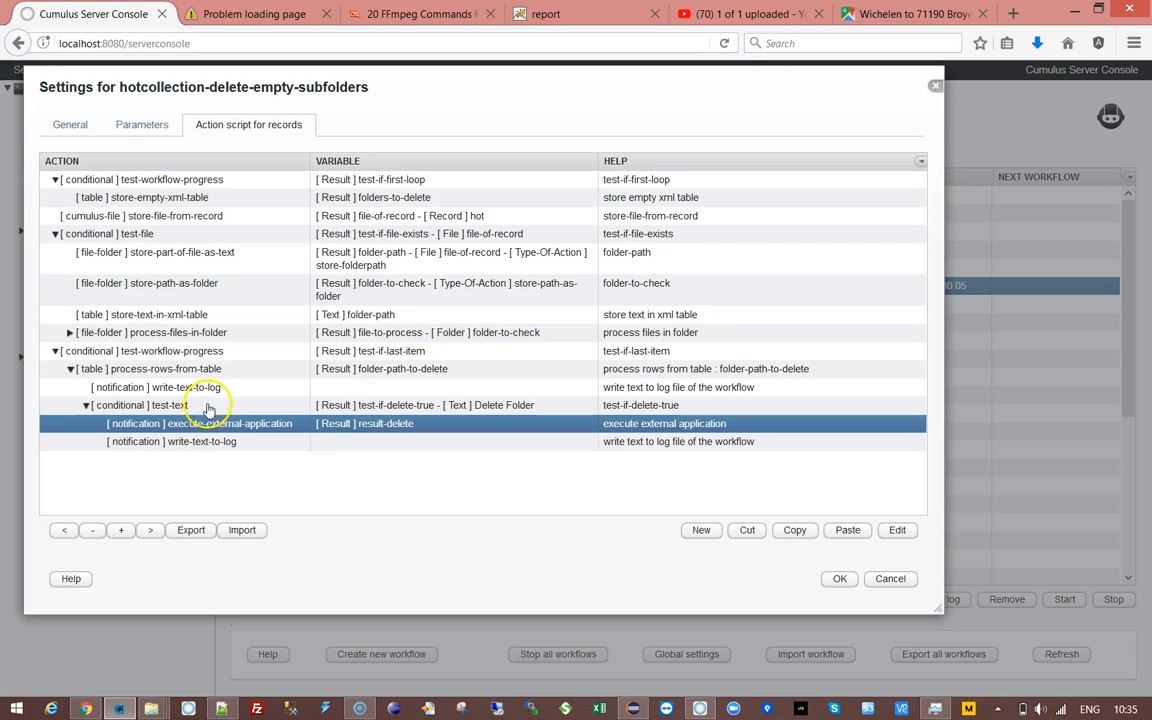
{"action": "left_click", "coordinate": [168, 406]}
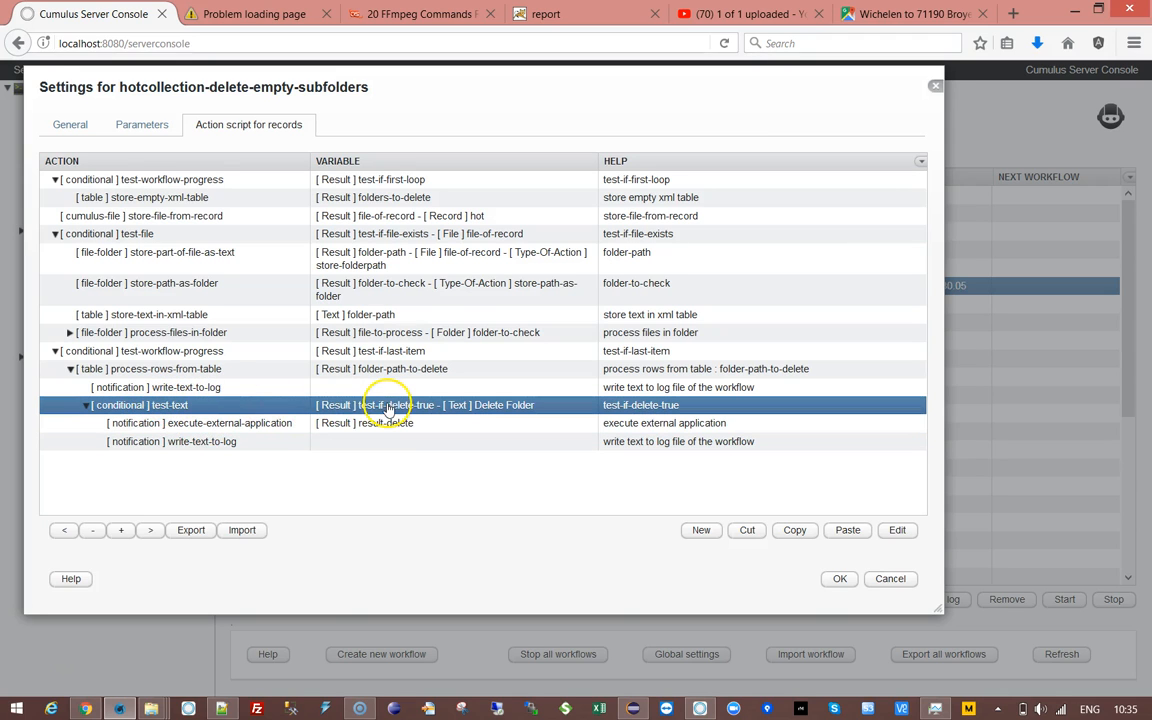
{"action": "double_click", "coordinate": [352, 405]}
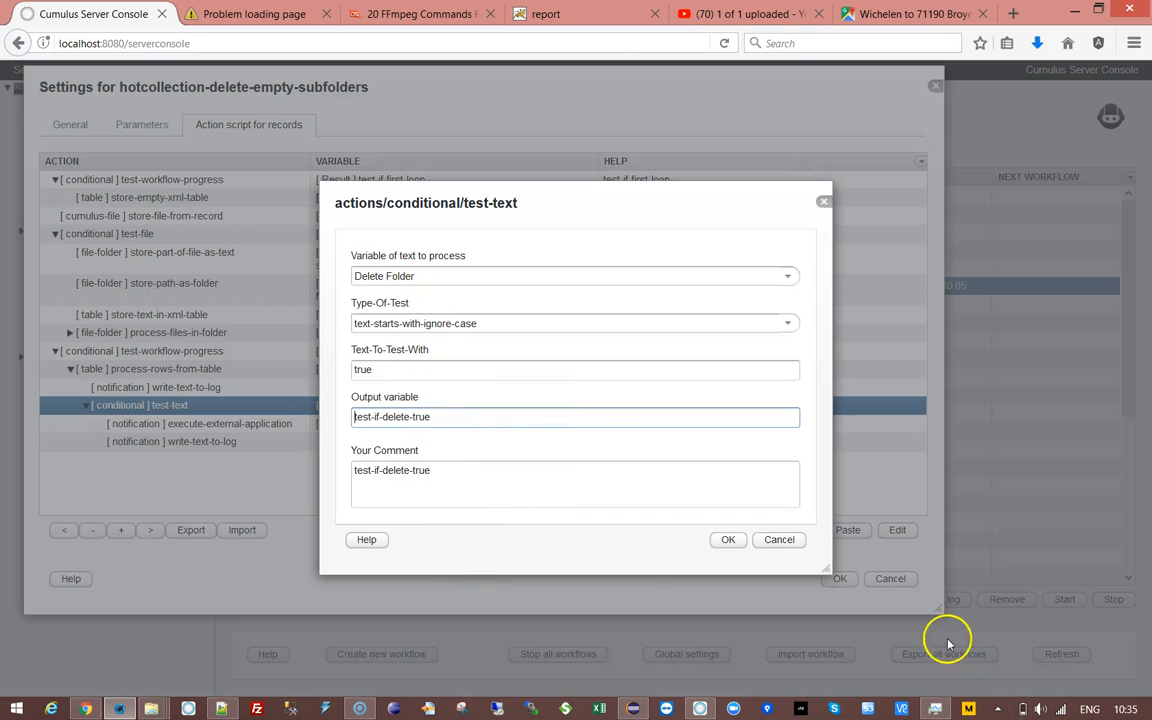
{"action": "left_click", "coordinate": [779, 541]}
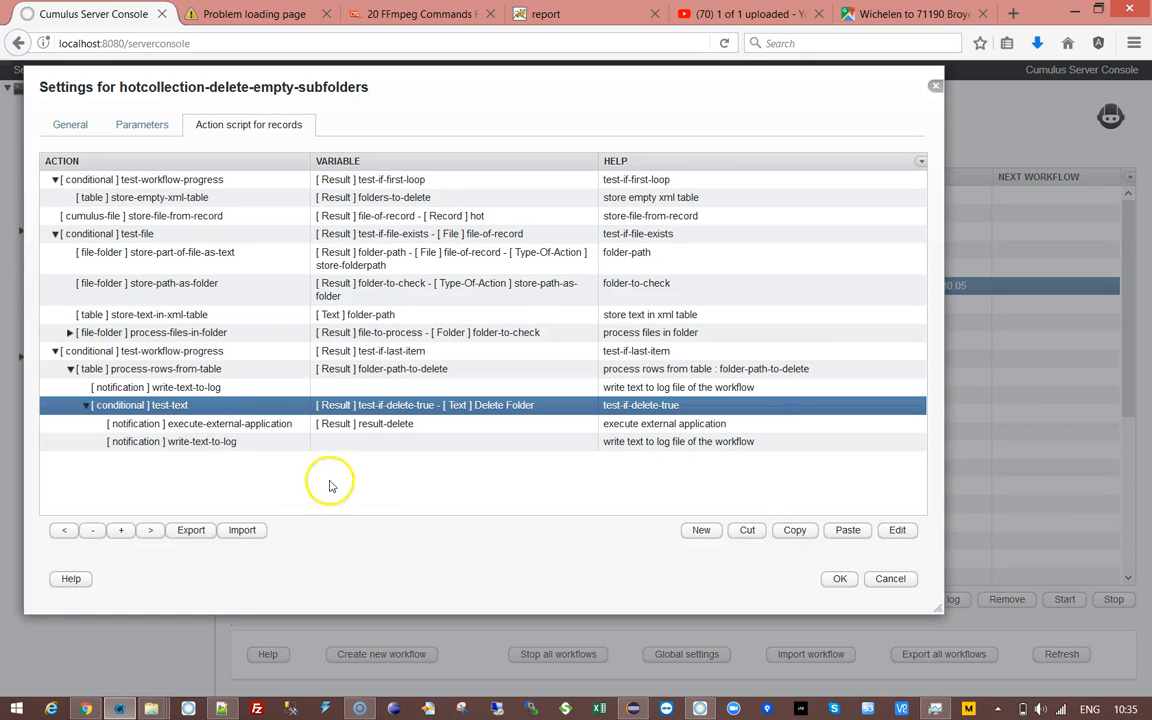
{"action": "left_click", "coordinate": [843, 584]}
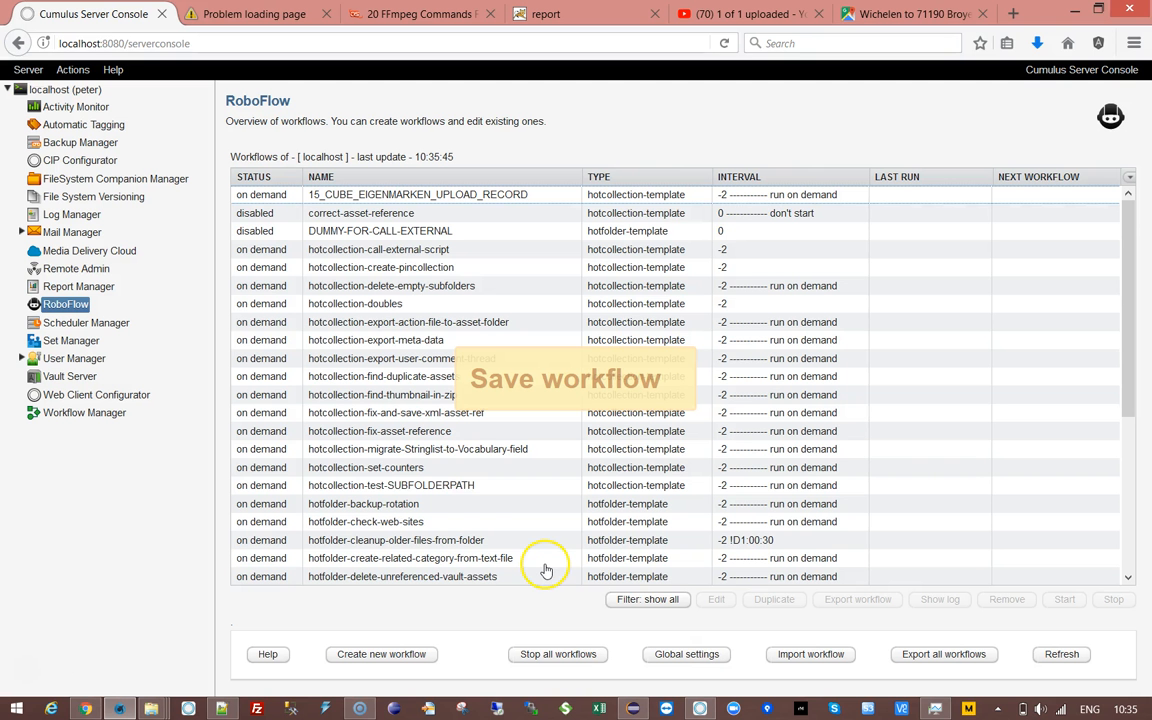
- Show the asset location of record 354 from the Cumulus client, examine the contents of sub8 and sub9, and return to the catalog
{"action": "left_click", "coordinate": [733, 708]}
{"action": "right_click", "coordinate": [310, 384]}
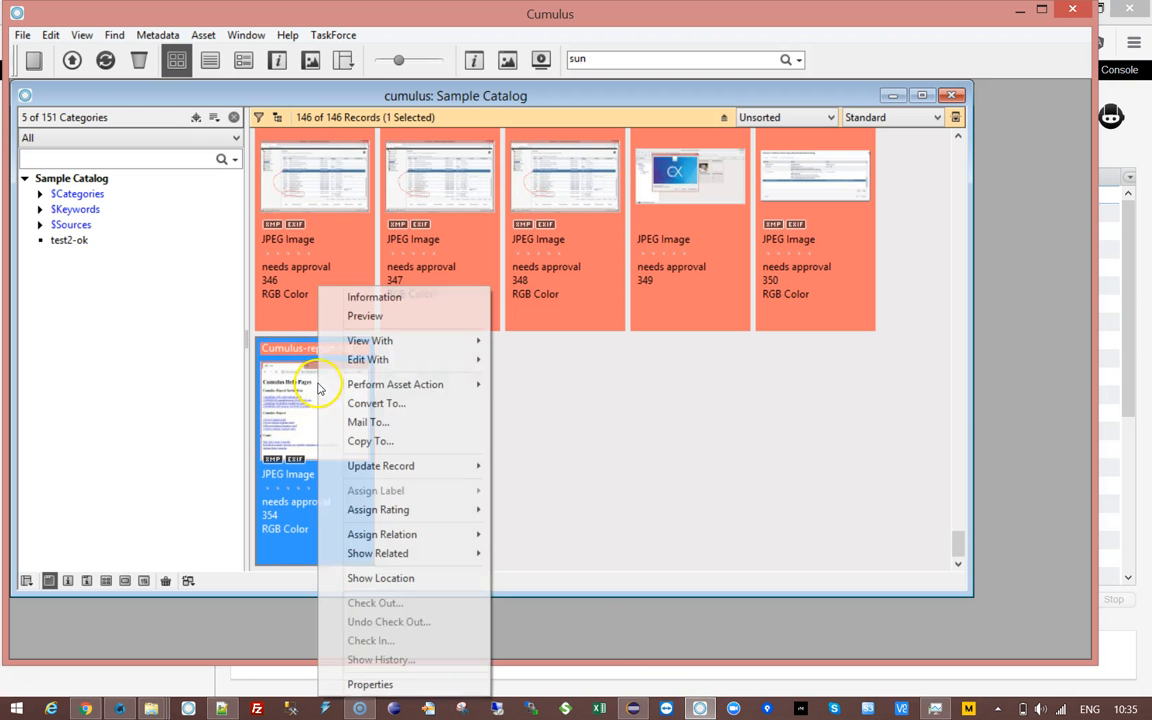
{"action": "left_click", "coordinate": [400, 578]}
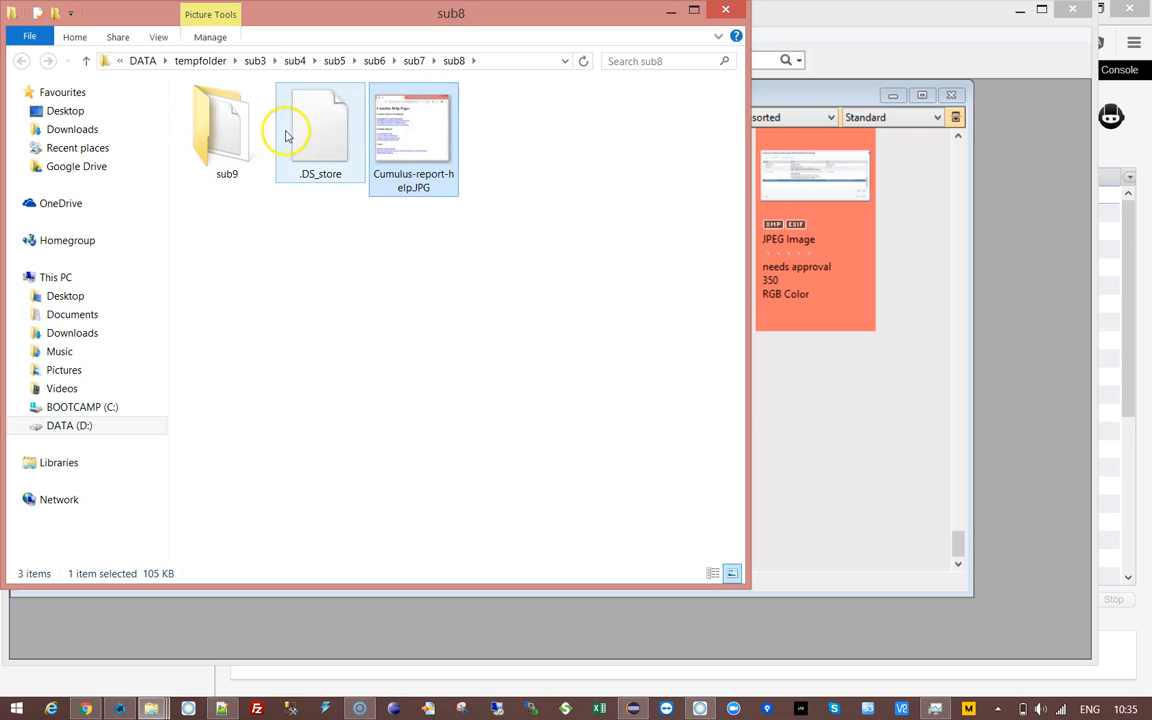
{"action": "double_click", "coordinate": [236, 117]}
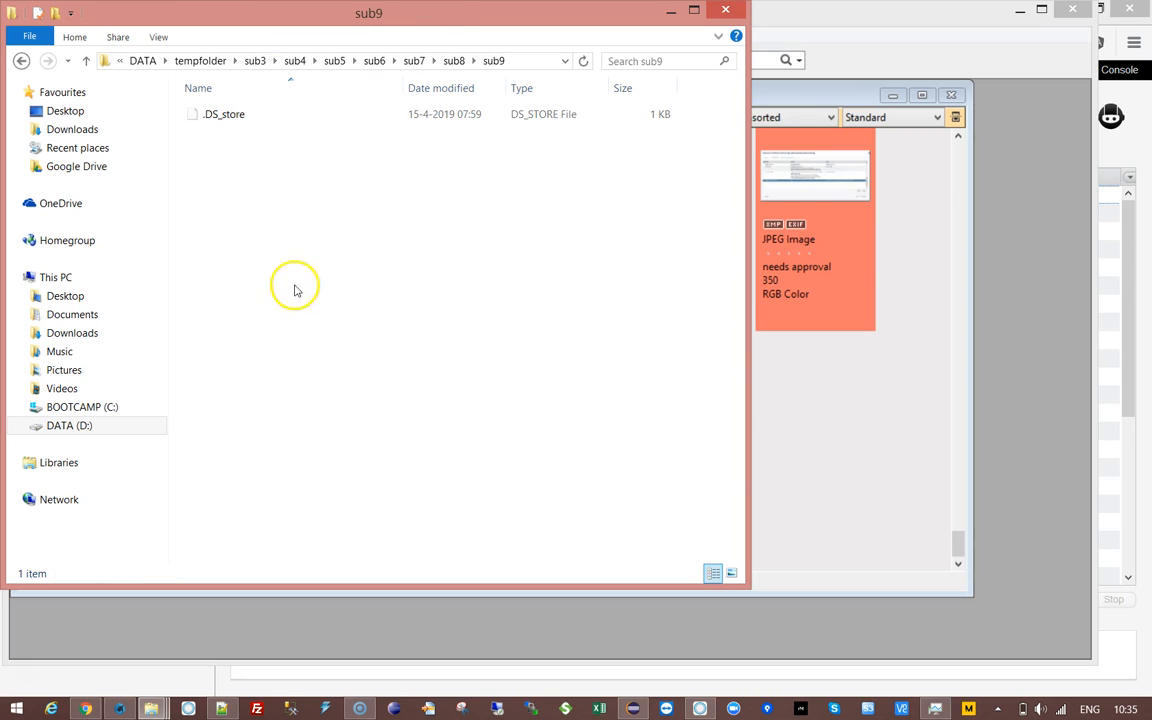
{"action": "left_click", "coordinate": [452, 62]}
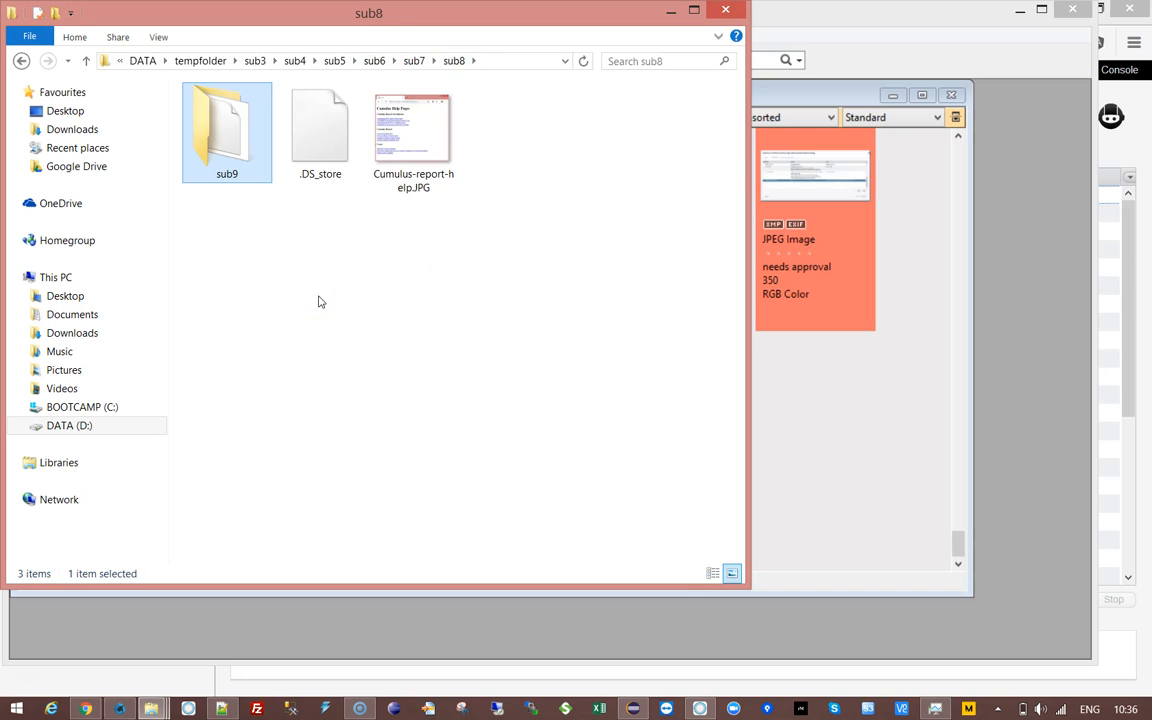
{"action": "left_click", "coordinate": [405, 151]}
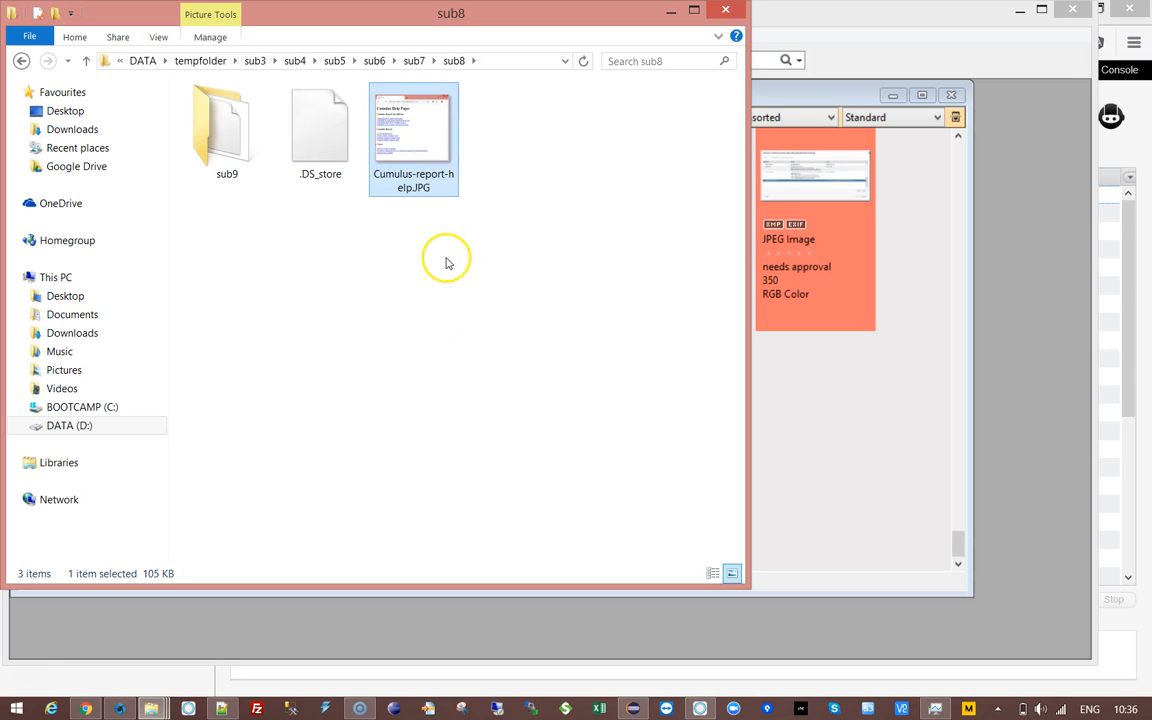
{"action": "left_click", "coordinate": [848, 596]}
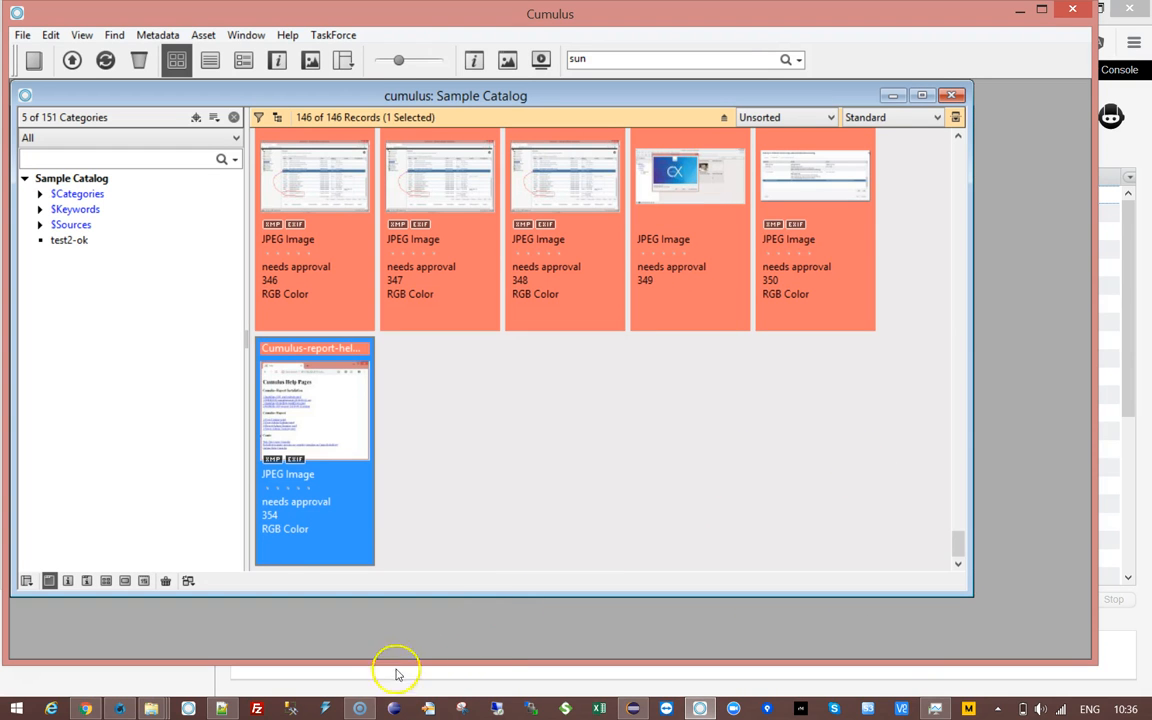
- Show the sub7 folder in File Explorer to view its subfolders, and close the extra window showing sub8
{"action": "left_click", "coordinate": [148, 708]}
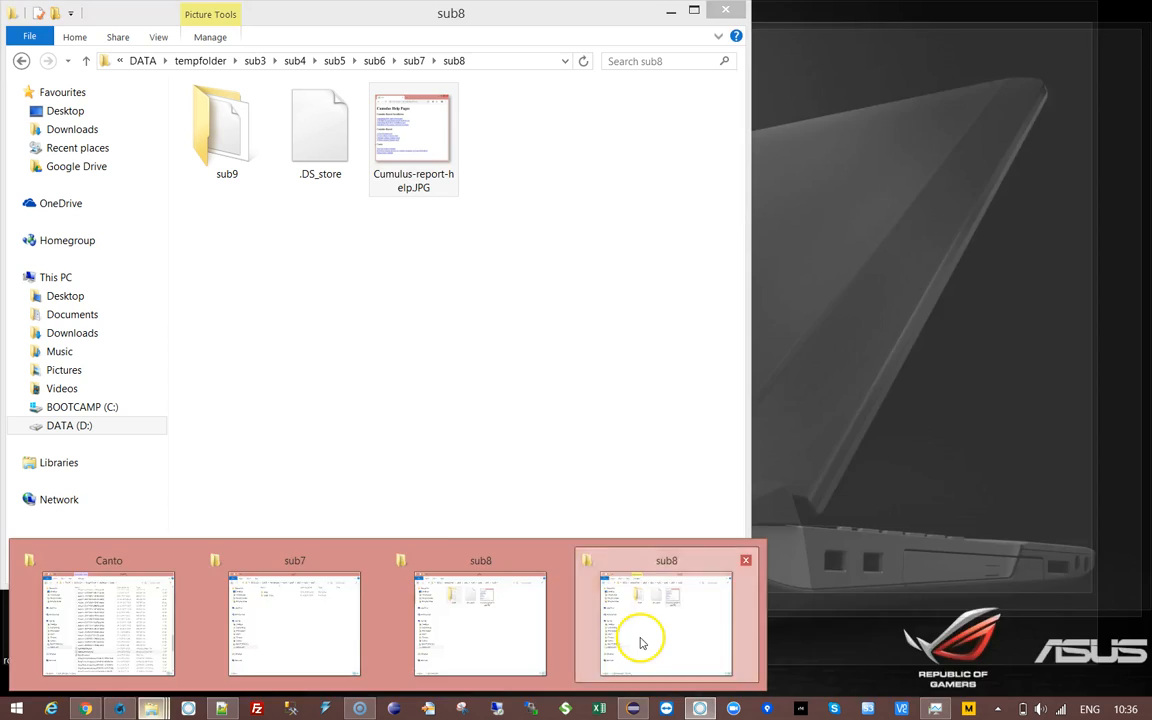
{"action": "left_click", "coordinate": [632, 646]}
{"action": "left_click", "coordinate": [414, 60]}
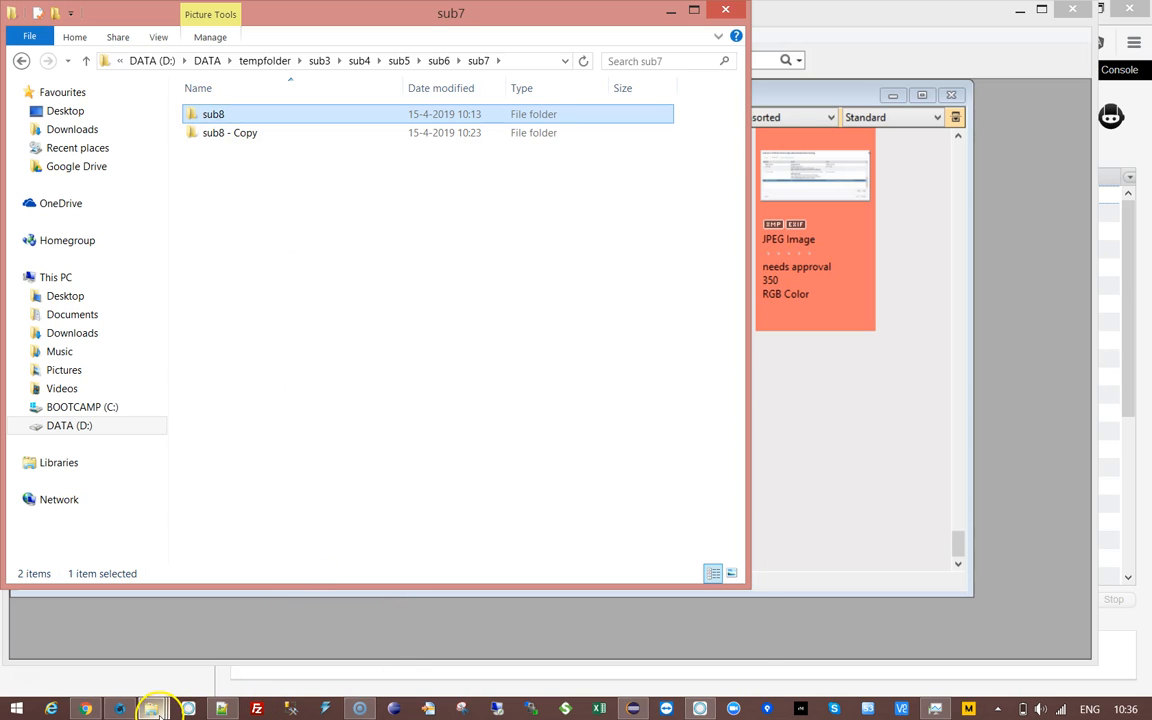
{"action": "mouse_move", "coordinate": [153, 708]}
{"action": "left_click", "coordinate": [562, 566]}
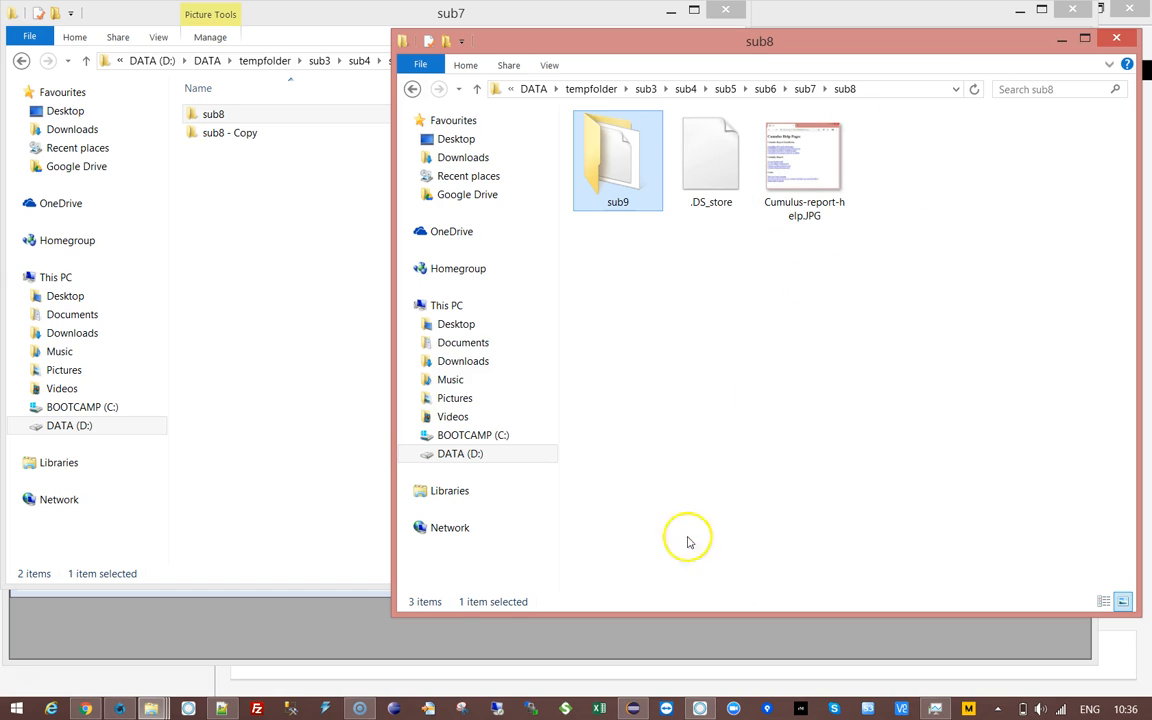
{"action": "left_click", "coordinate": [1117, 40]}
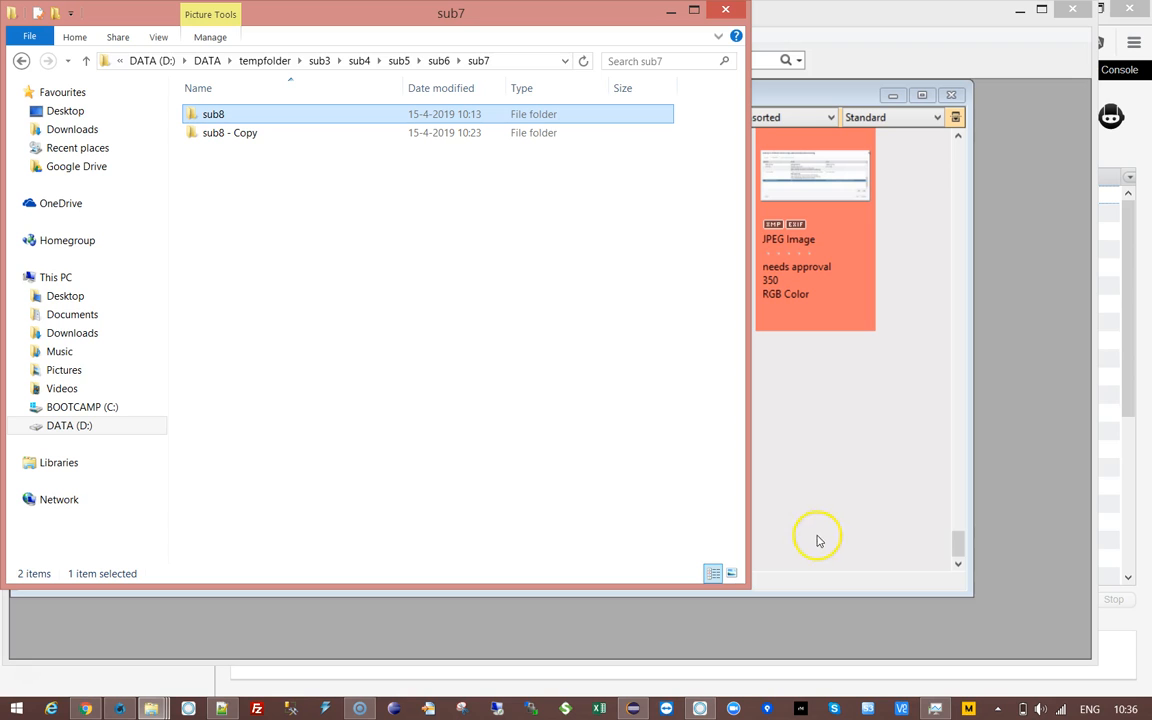
- Switch to the Cumulus Server Console and start the hotcollection-delete-empty-subfolders workflow
{"action": "left_click", "coordinate": [119, 706]}
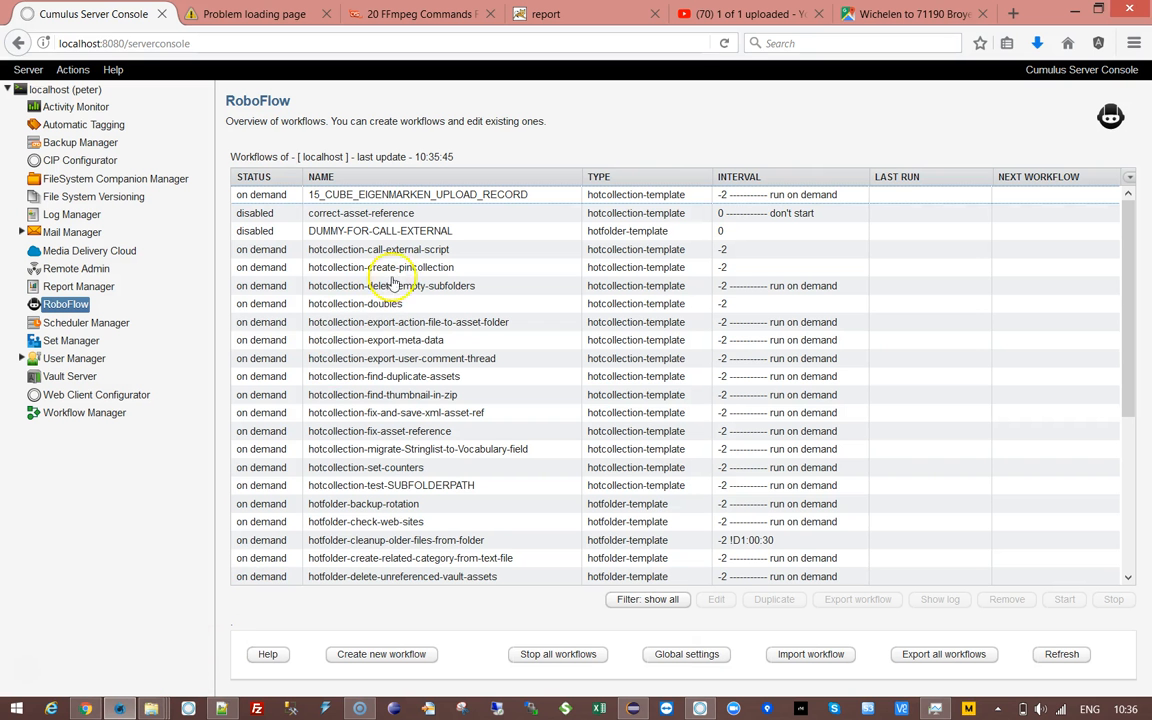
{"action": "left_click", "coordinate": [398, 286]}
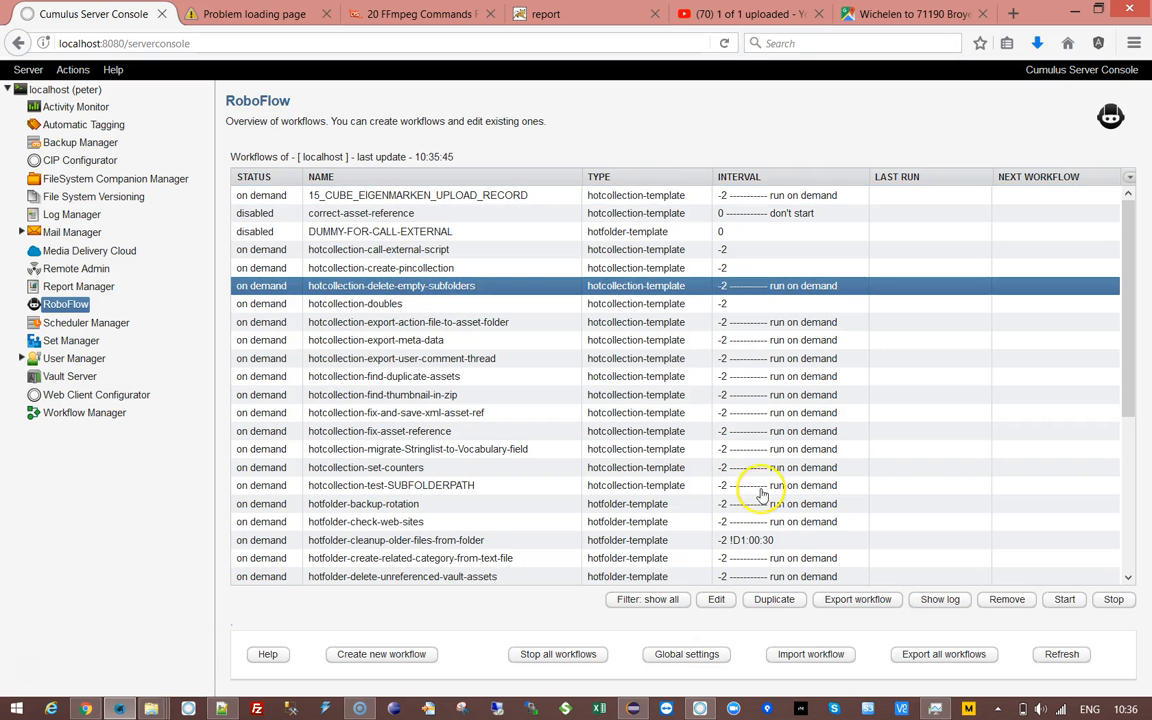
{"action": "left_click", "coordinate": [1070, 600]}
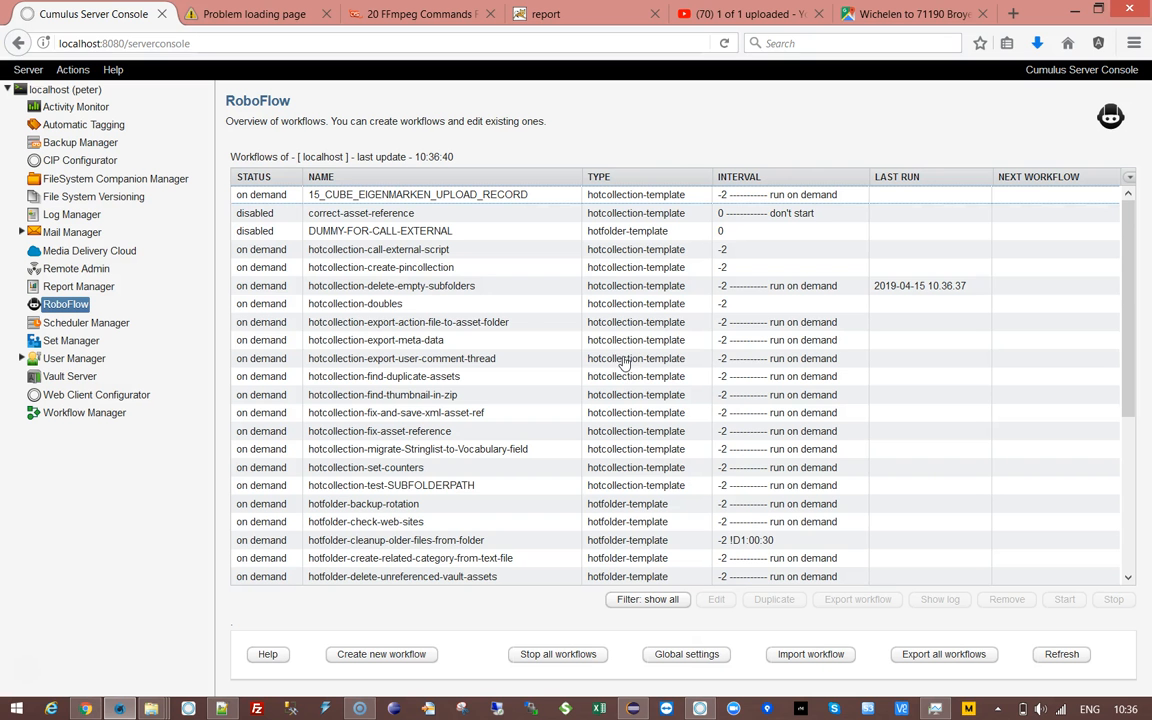
- Open the hotcollection-delete-empty-subfolders log and examine the found files, the folder to delete, the rmdir command and the final entry
{"action": "left_click", "coordinate": [411, 284]}
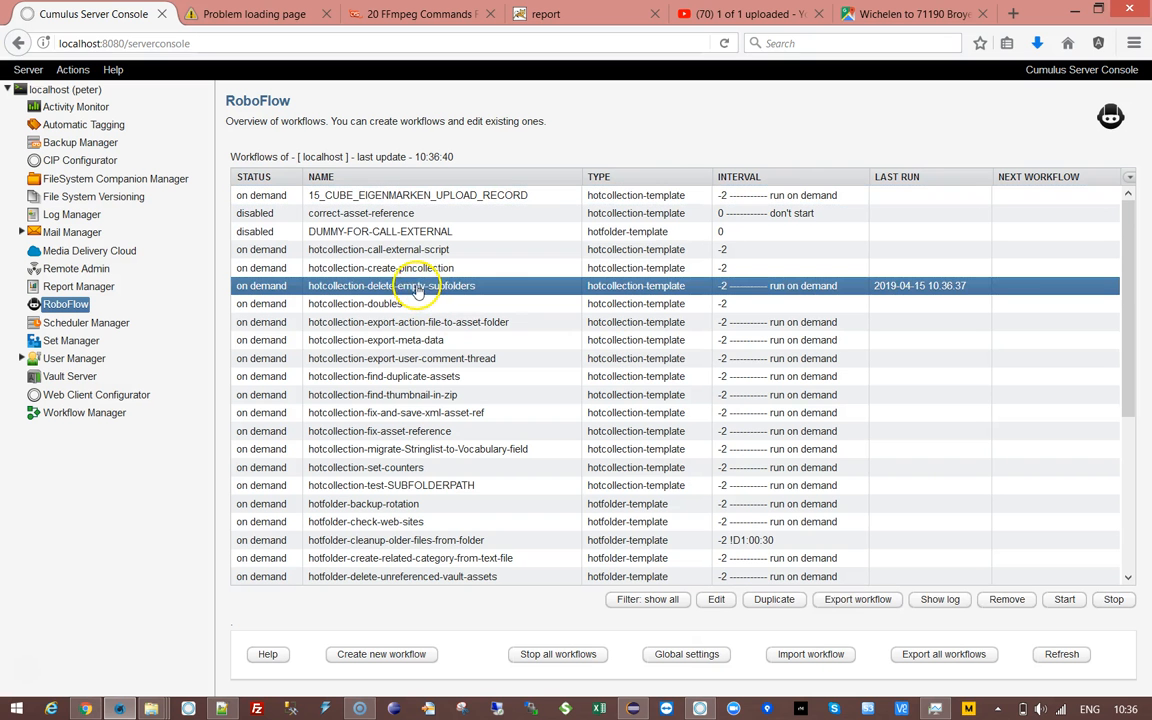
{"action": "left_click", "coordinate": [948, 602]}
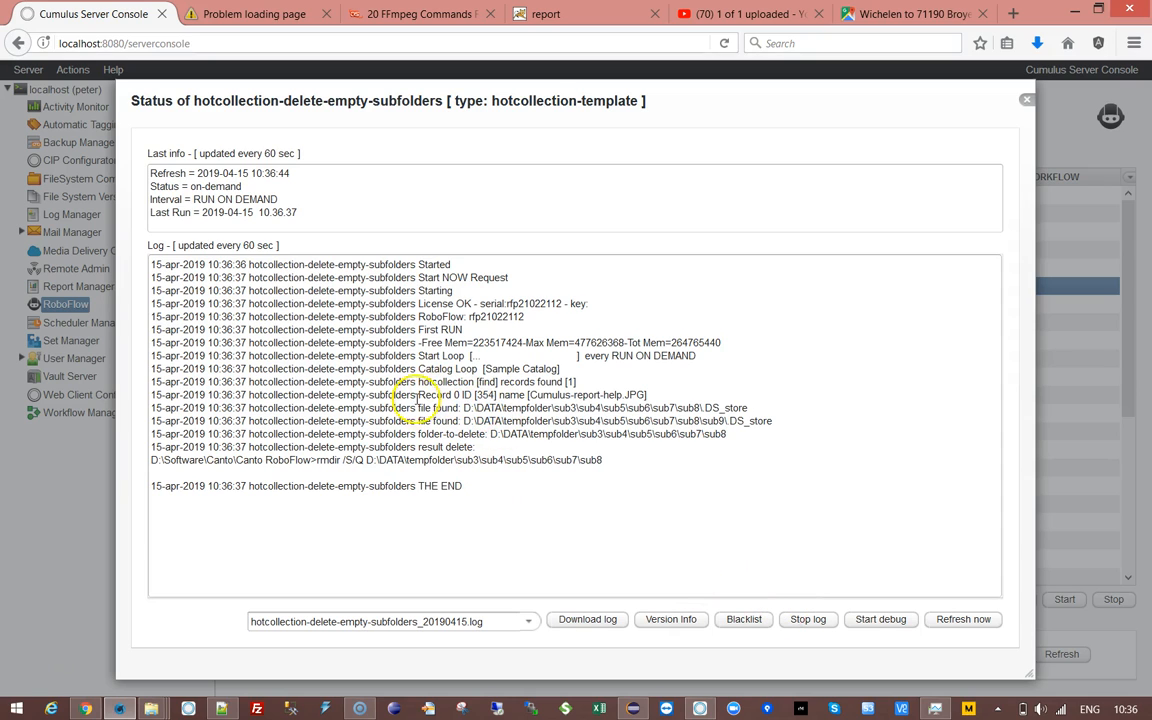
{"action": "left_click_drag", "start_coordinate": [418, 408], "coordinate": [833, 455]}
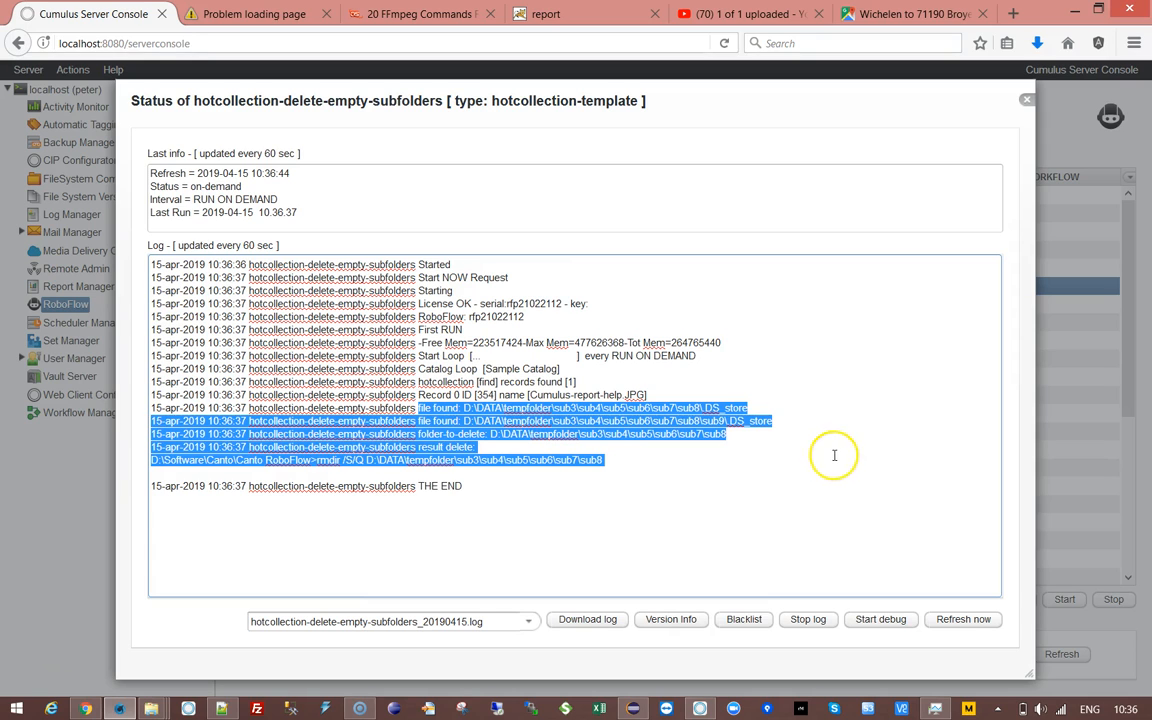
{"action": "left_click", "coordinate": [540, 492]}
{"action": "left_click_drag", "start_coordinate": [151, 460], "coordinate": [604, 461]}
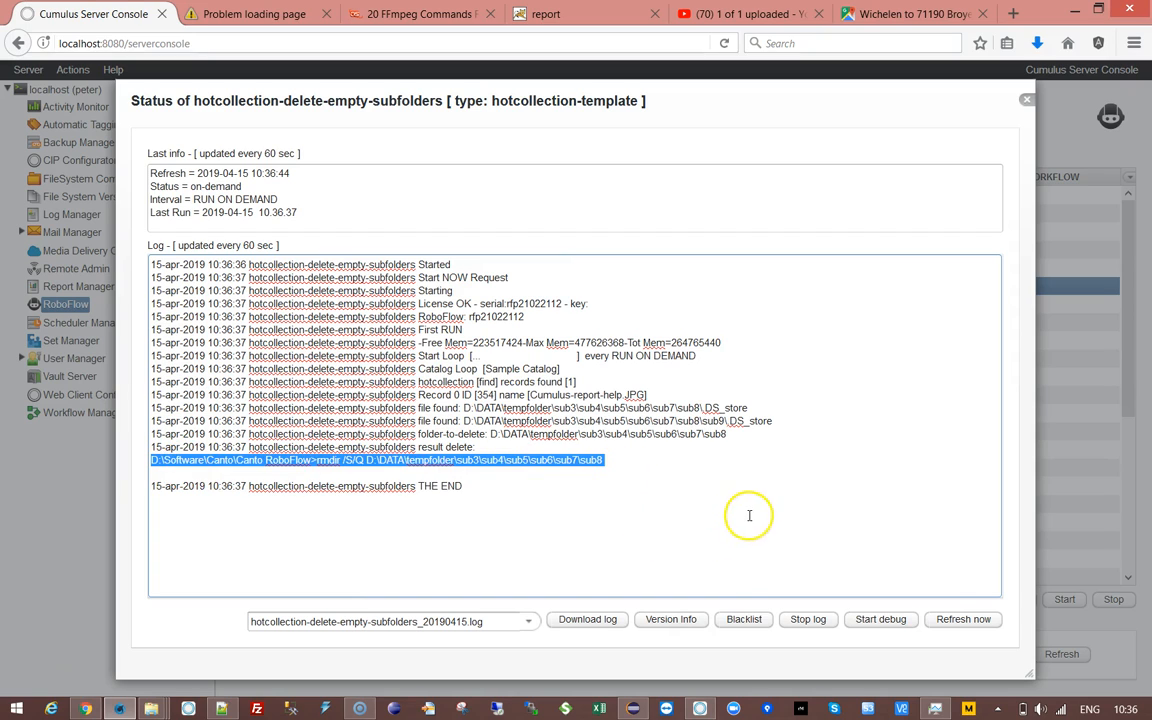
{"action": "left_click", "coordinate": [739, 478]}
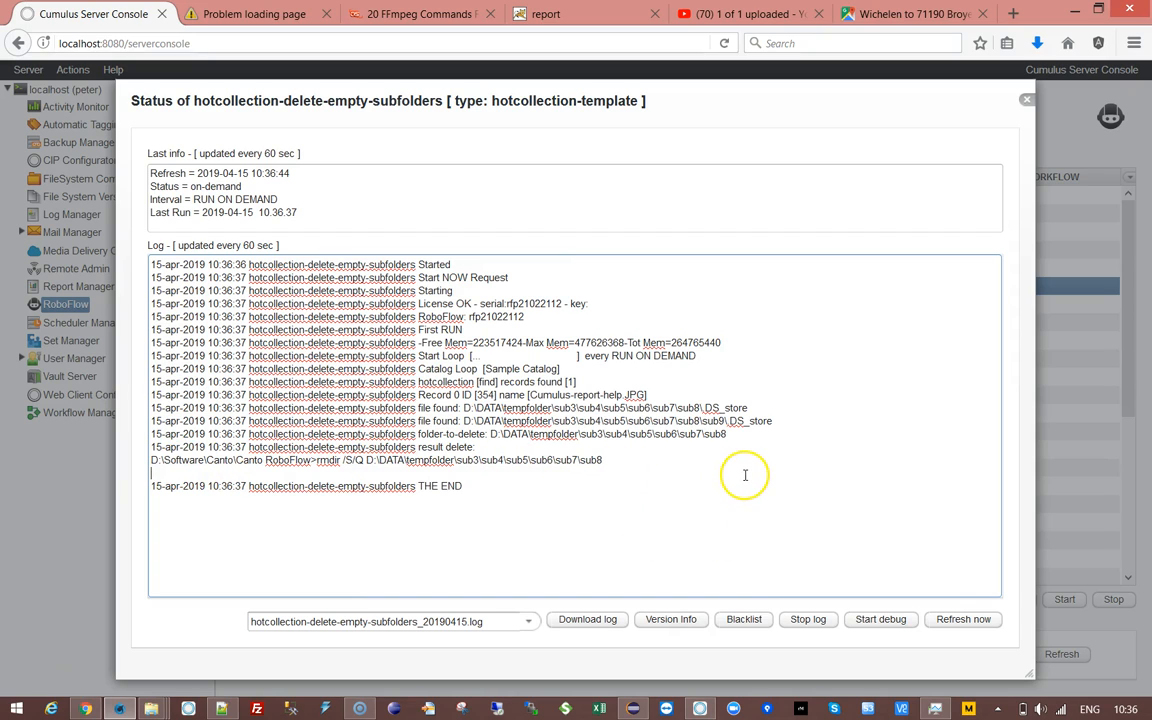
{"action": "left_click_drag", "start_coordinate": [415, 486], "coordinate": [496, 483]}
{"action": "left_click", "coordinate": [553, 532]}
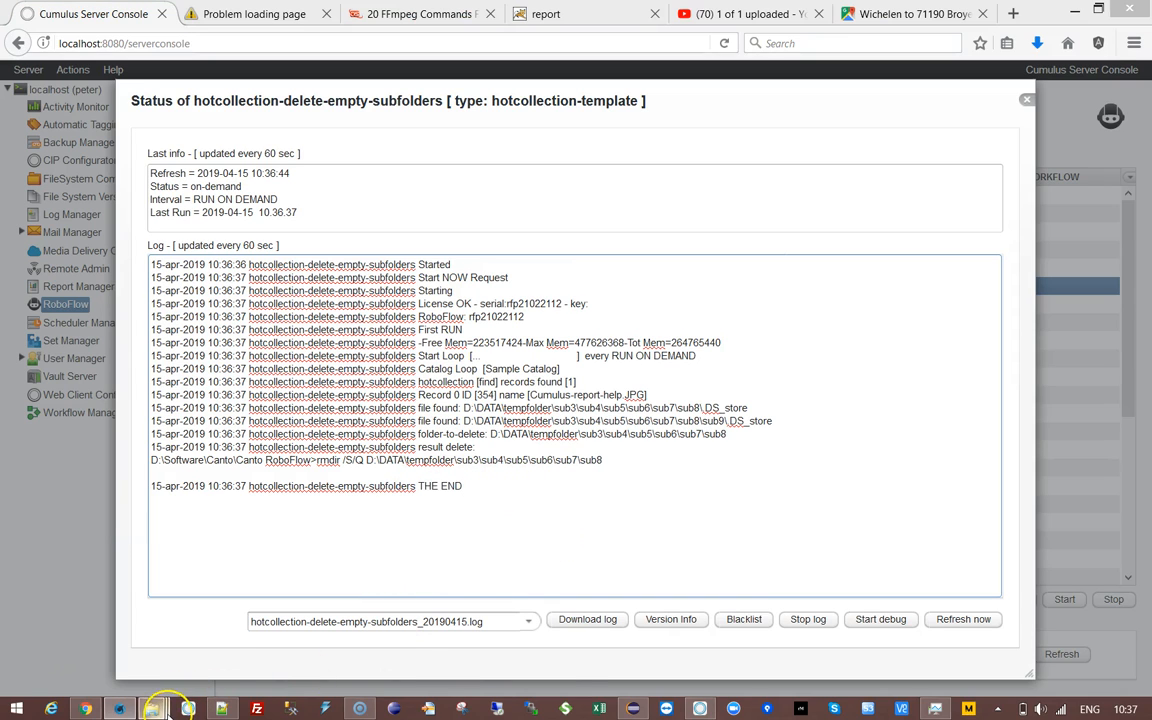
- Check the contents of sub7 in File Explorer, and try to show the asset location of record 354 from the Cumulus client
{"action": "mouse_move", "coordinate": [167, 706]}
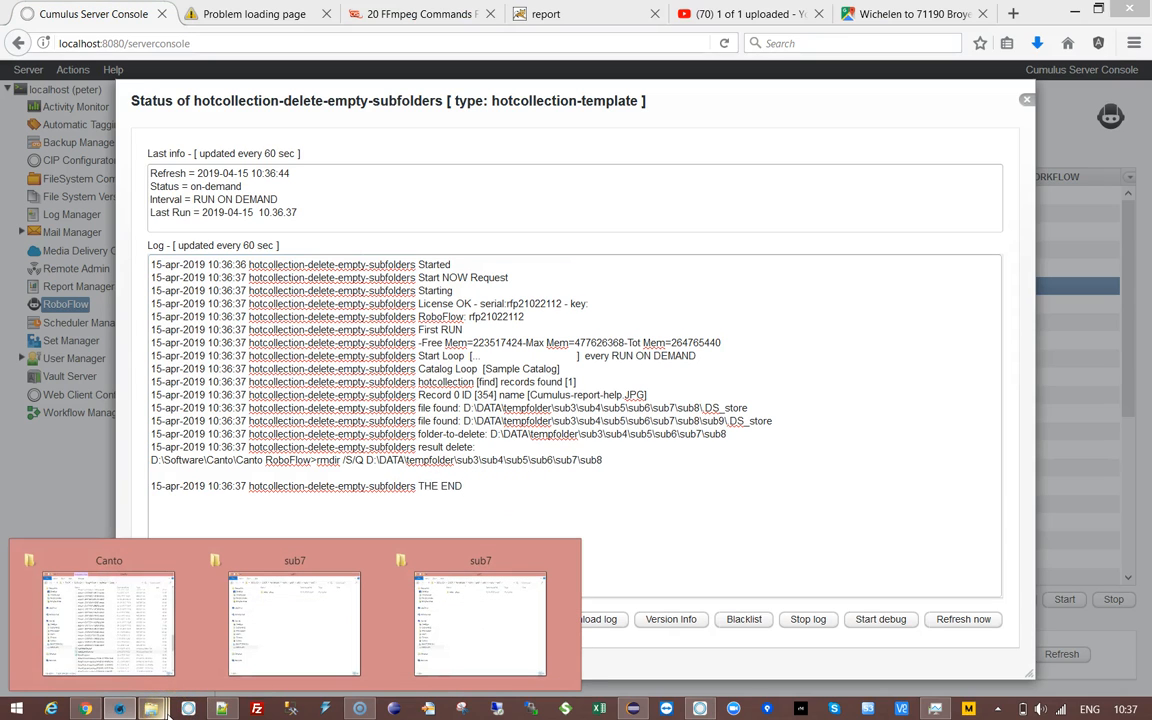
{"action": "left_click", "coordinate": [308, 660]}
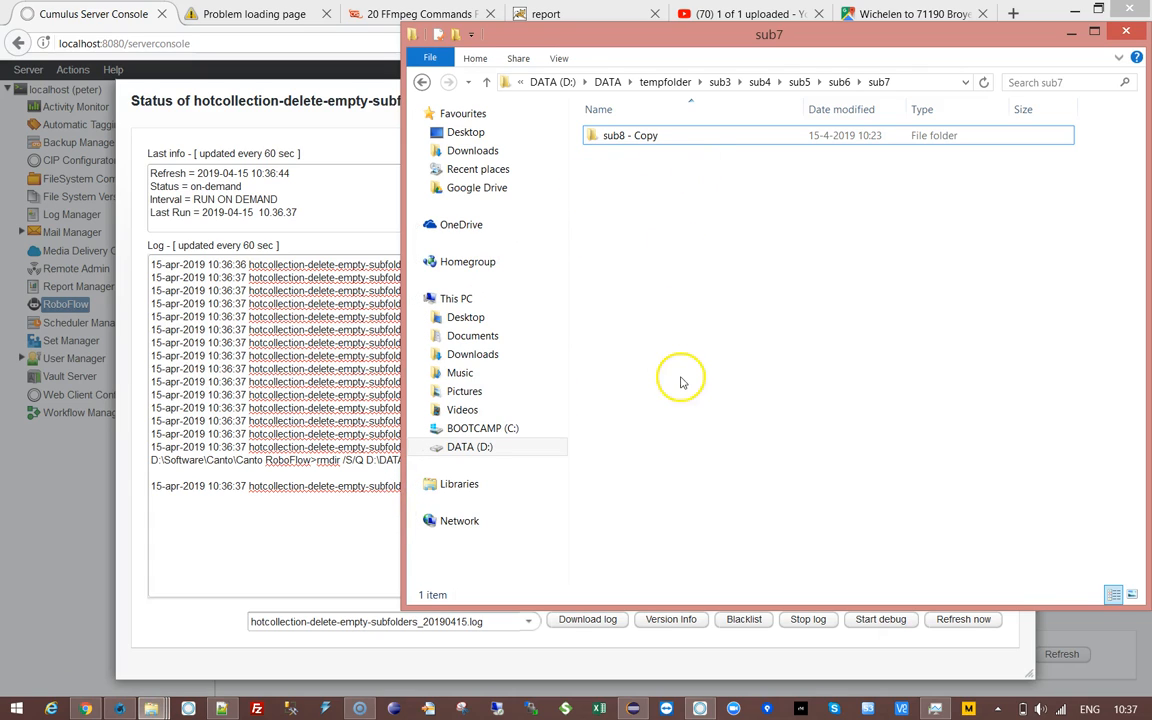
{"action": "left_click", "coordinate": [701, 708]}
{"action": "right_click", "coordinate": [305, 407]}
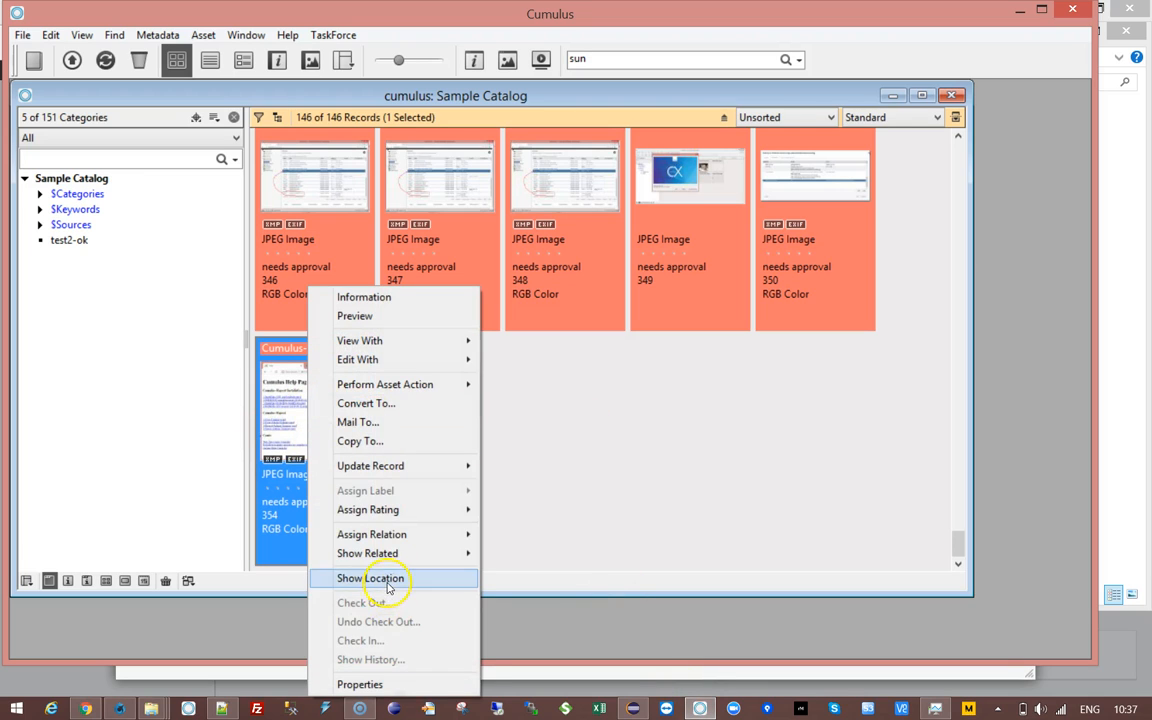
{"action": "left_click", "coordinate": [365, 578]}
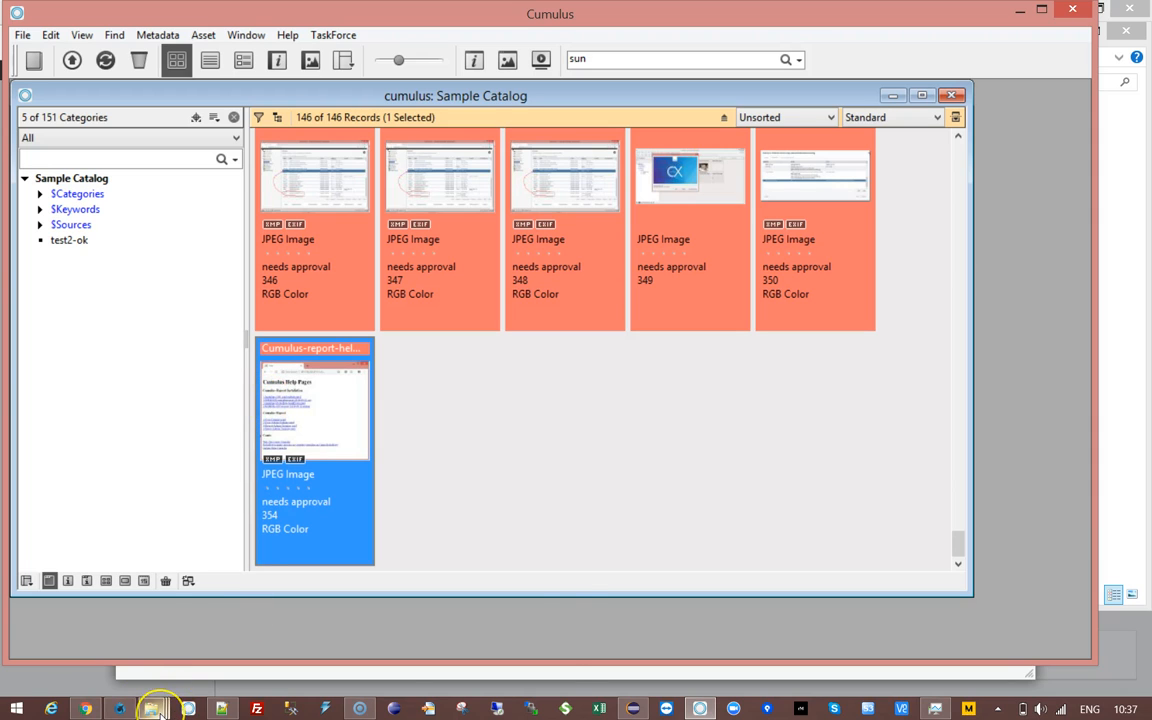
{"action": "mouse_move", "coordinate": [155, 708]}
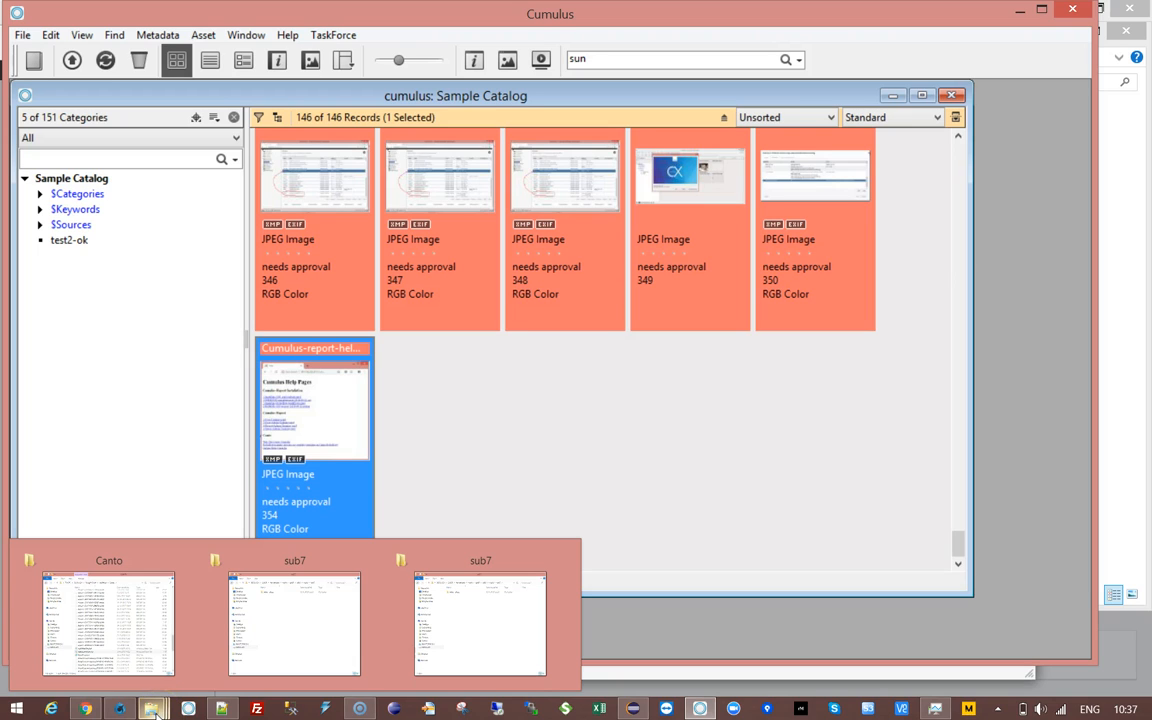
- Return to the server console, close the workflow log, and review the External Batch File parameter of hotcollection-delete-empty-subfolders
{"action": "left_click", "coordinate": [117, 708]}
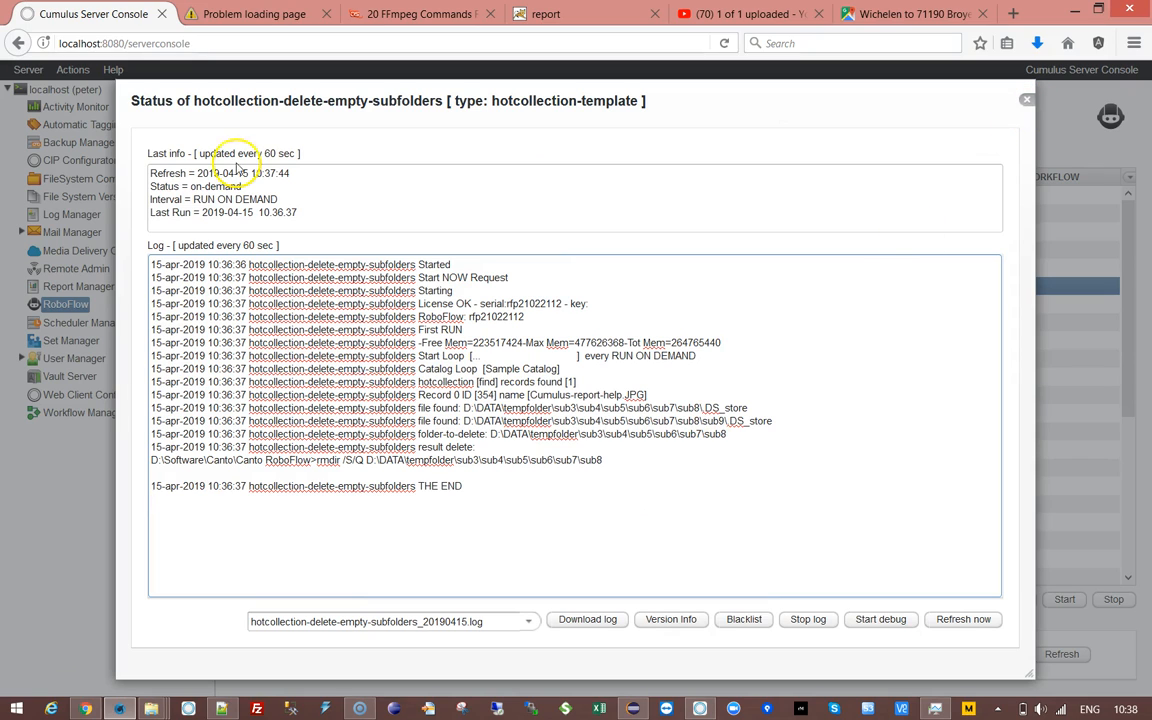
{"action": "left_click", "coordinate": [1025, 100]}
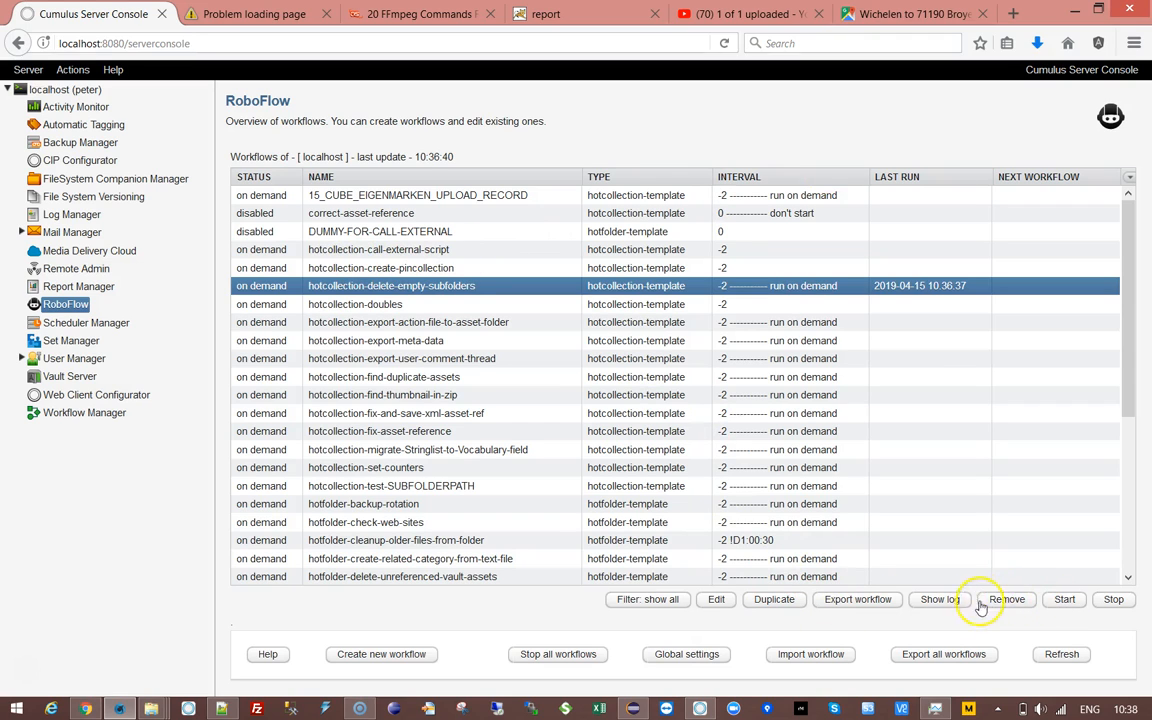
{"action": "left_click", "coordinate": [708, 603]}
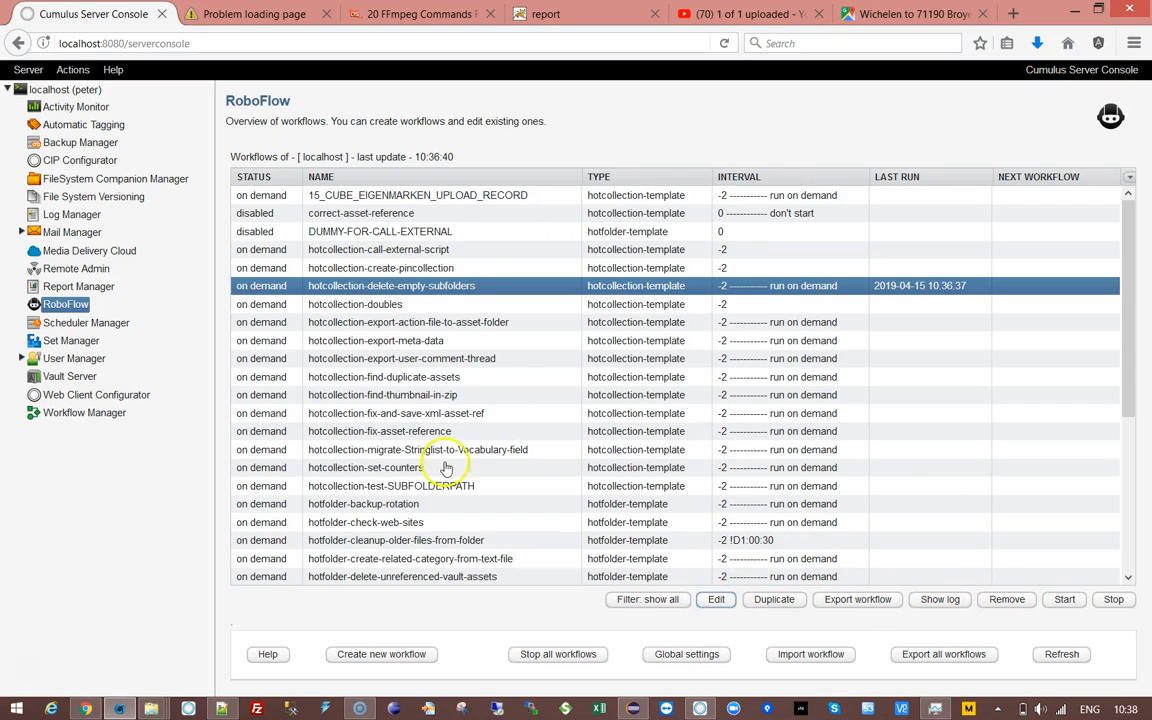
{"action": "left_click", "coordinate": [233, 228]}
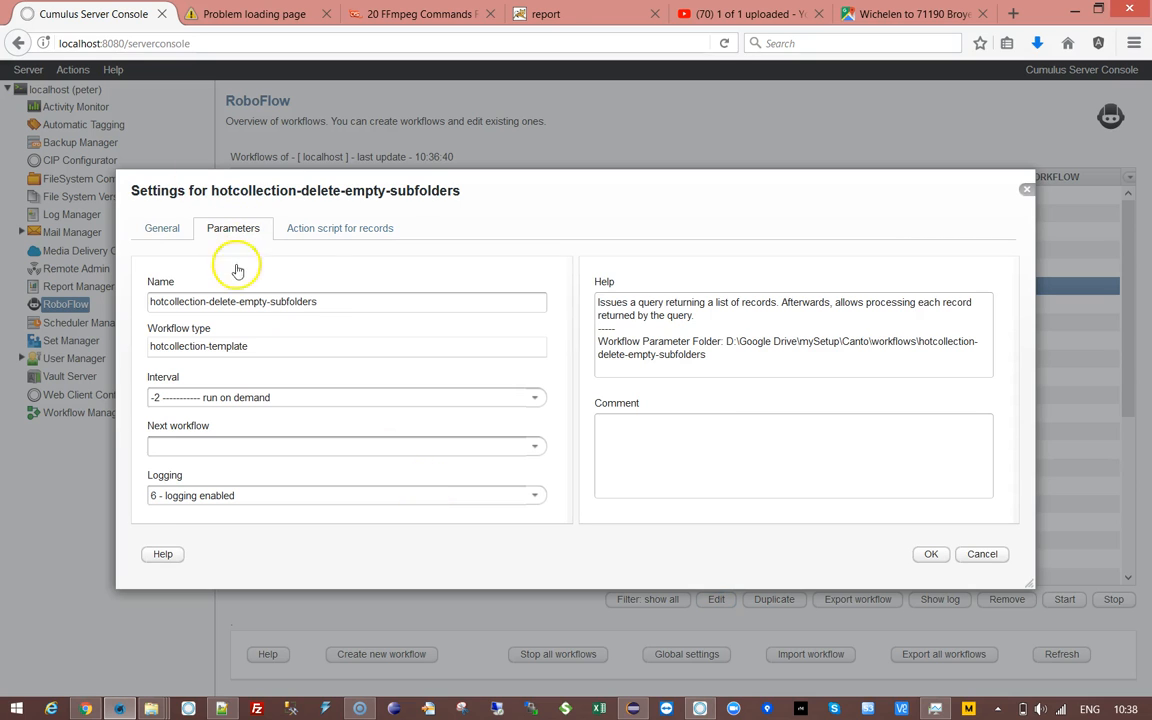
{"action": "left_click", "coordinate": [410, 441]}
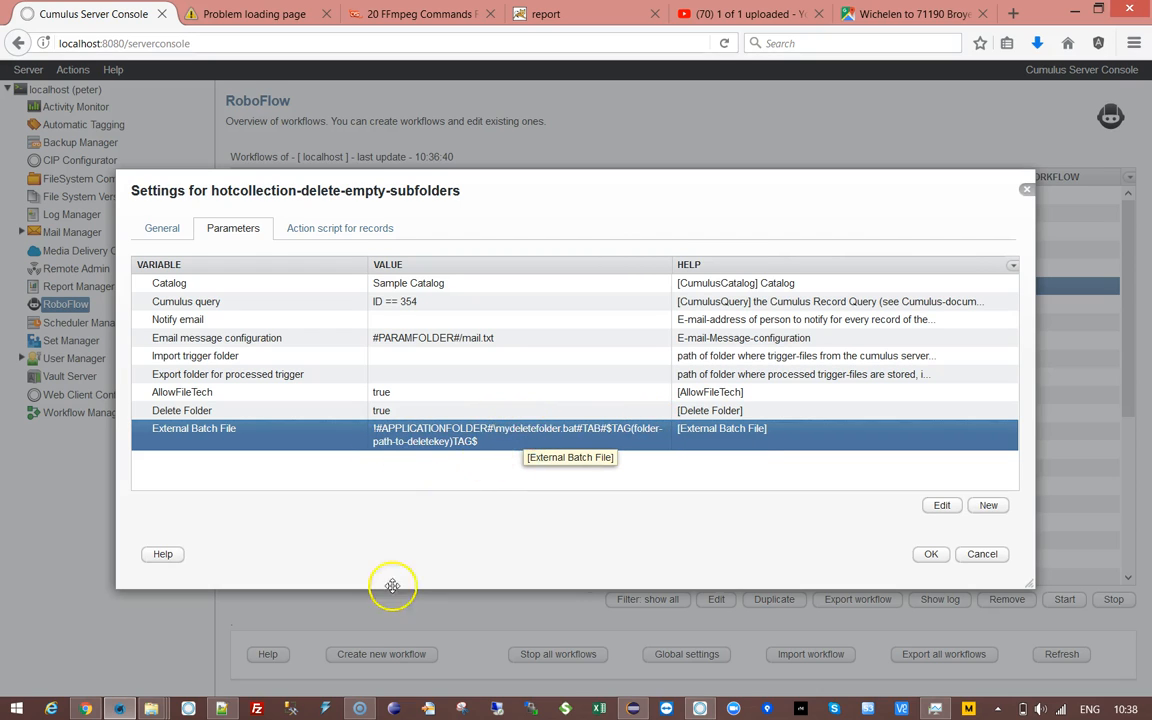
- Examine mydeletefolder.bat in Notepad++, keeping the missing .DS_store file in the editor, and close the workflow settings without saving
{"action": "left_click", "coordinate": [221, 708]}
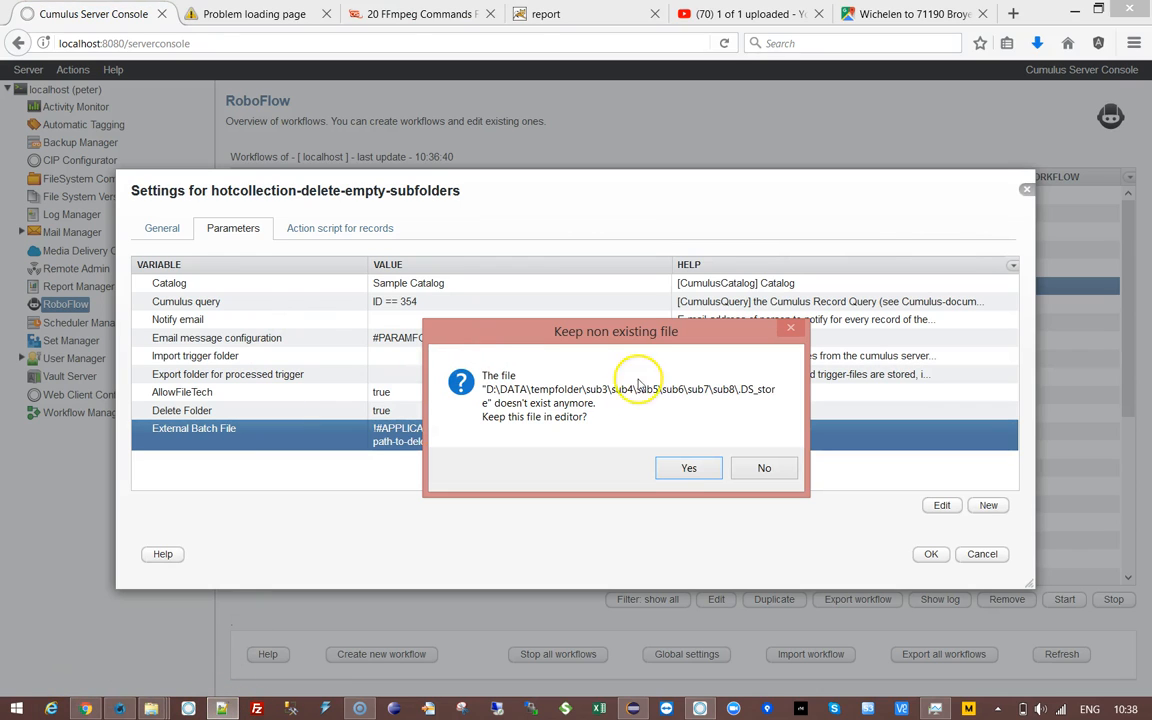
{"action": "left_click", "coordinate": [688, 470]}
{"action": "left_click", "coordinate": [312, 70]}
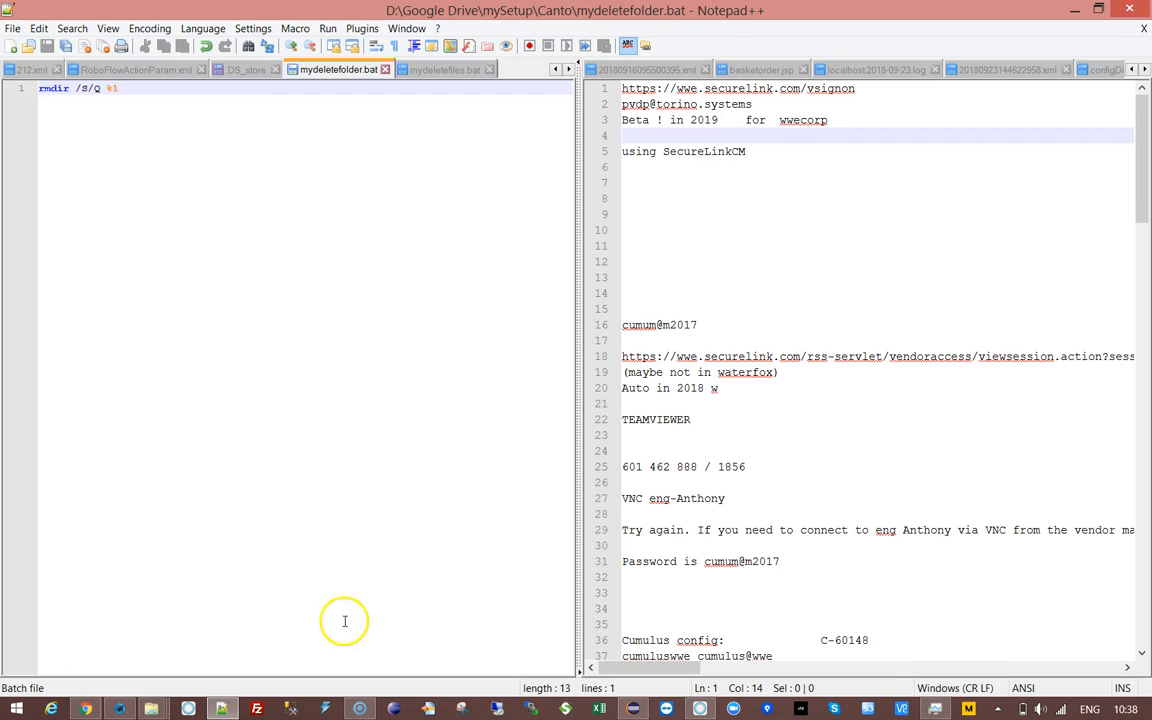
{"action": "left_click", "coordinate": [1075, 9]}
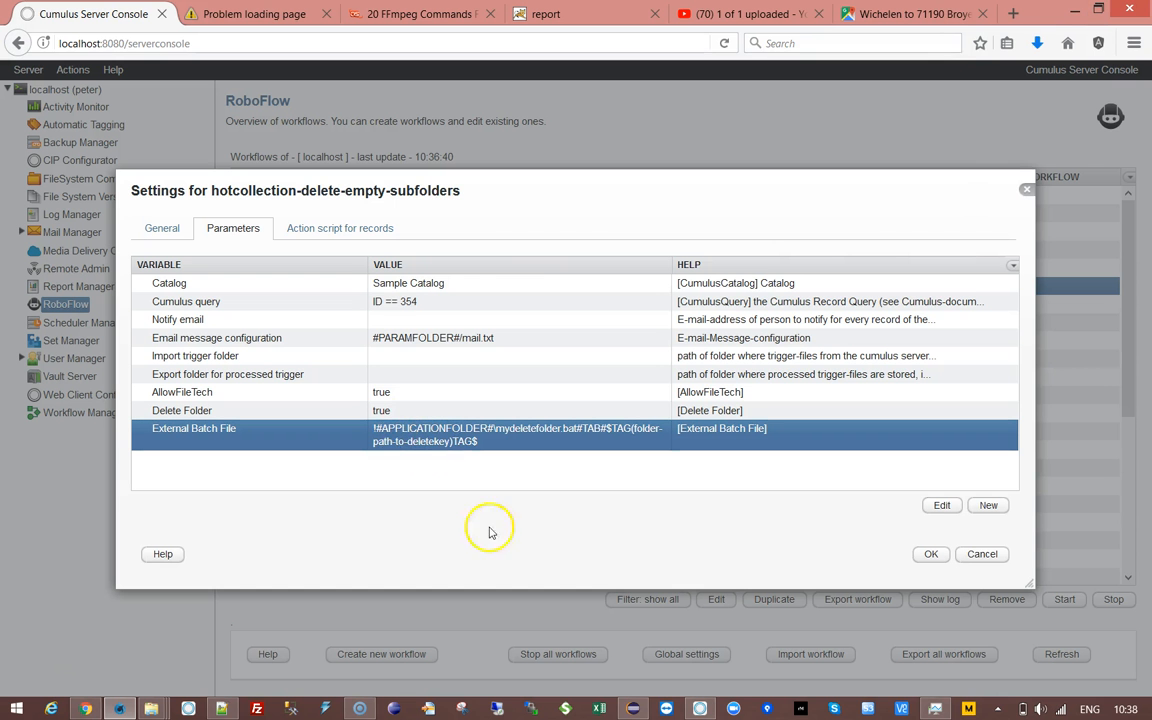
{"action": "left_click", "coordinate": [982, 554]}
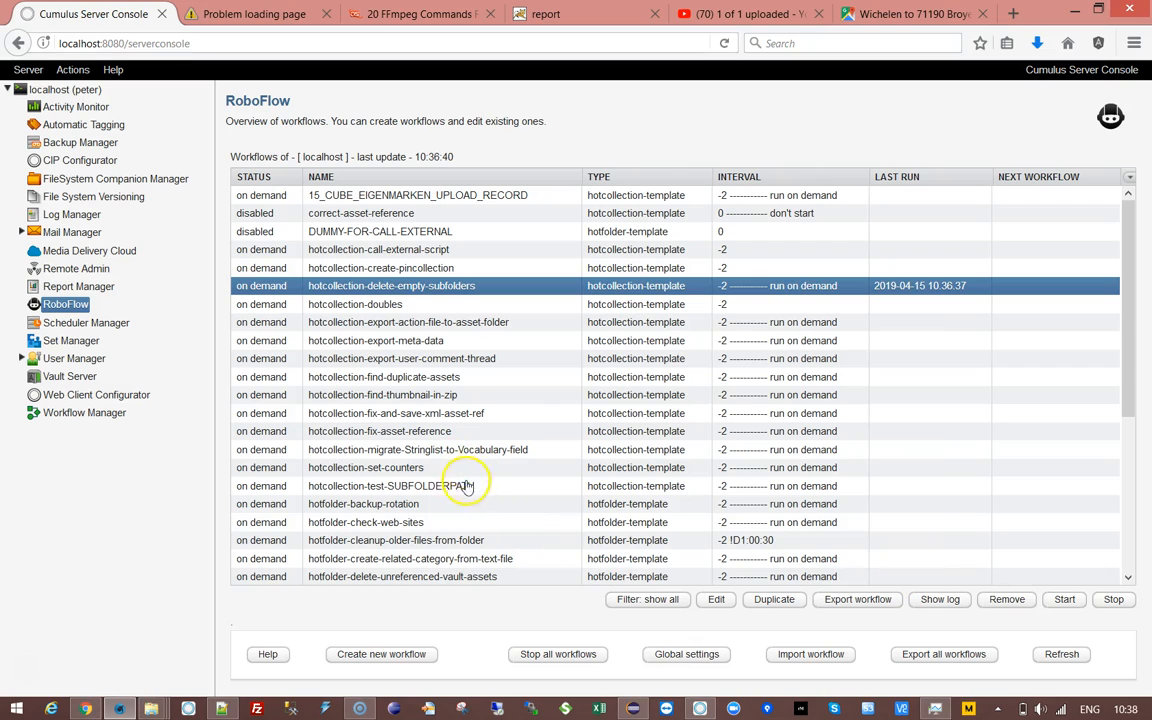